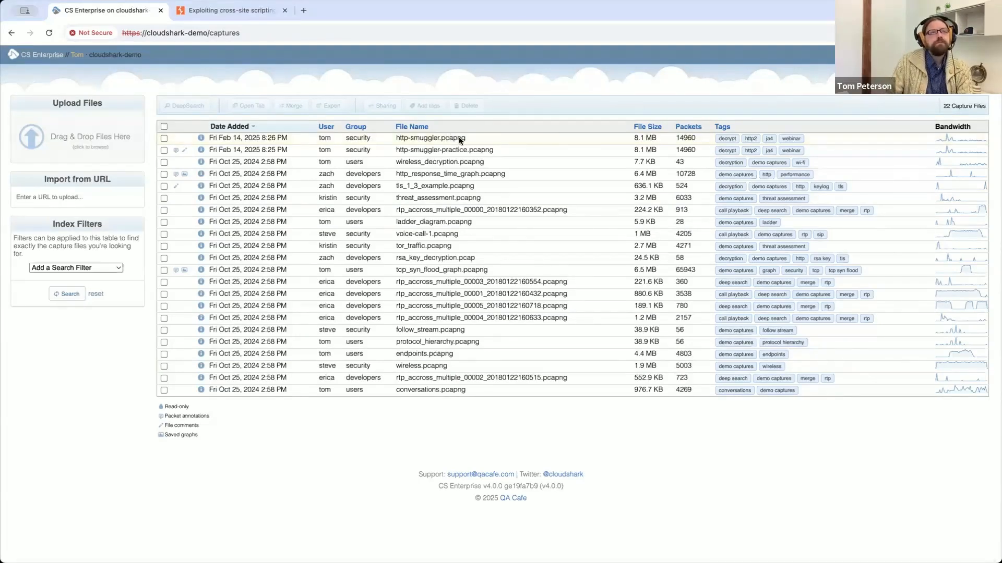
Step: Review the PortSwigger article's section on exploiting cross-site scripting to steal cookies, and close the article
click(232, 11)
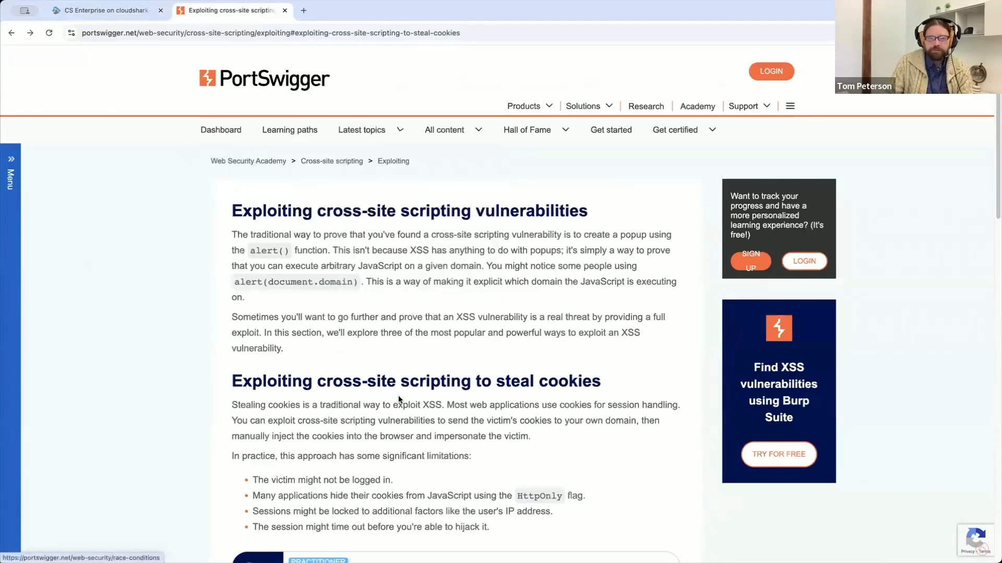
scroll(402, 387, down, 3)
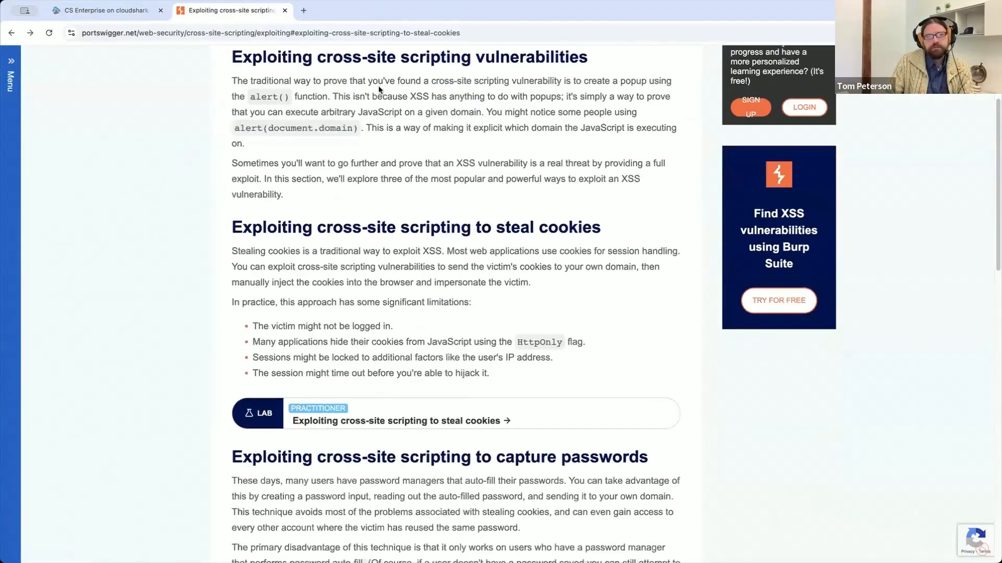
scroll(454, 175, down, 3)
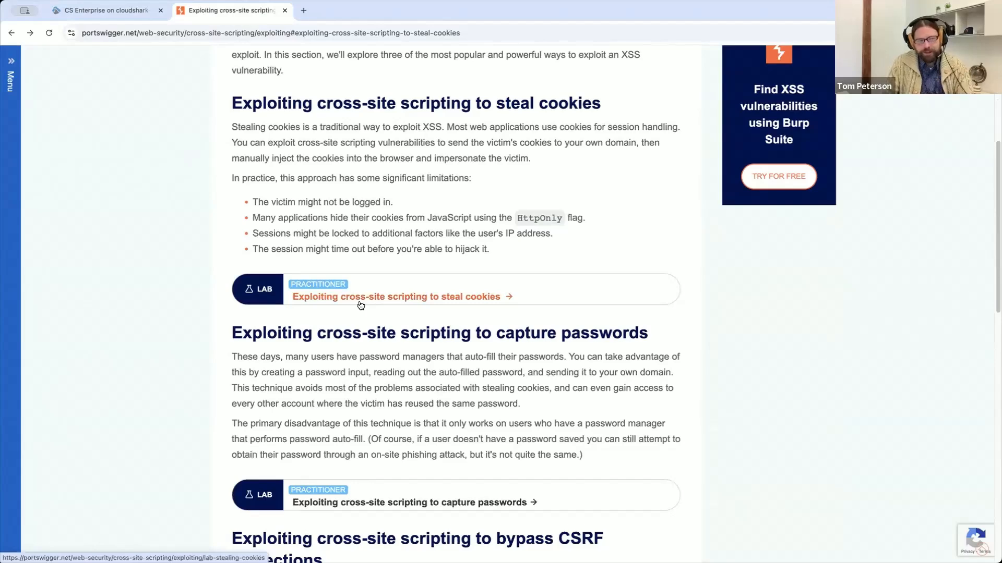
click(284, 10)
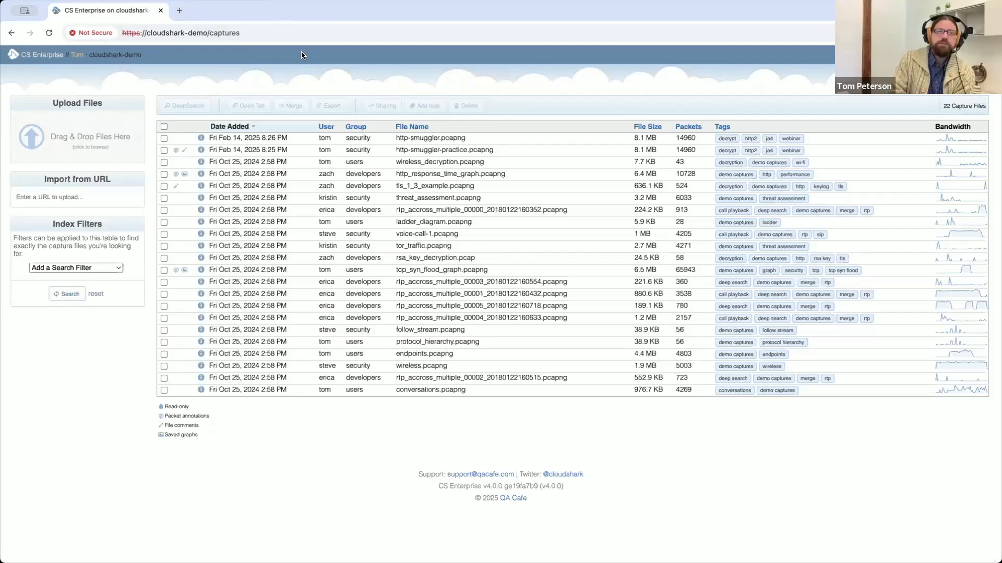
Step: Open the http-smuggler.pcapng capture and expand the User Datagram Protocol details of packet 12
click(520, 139)
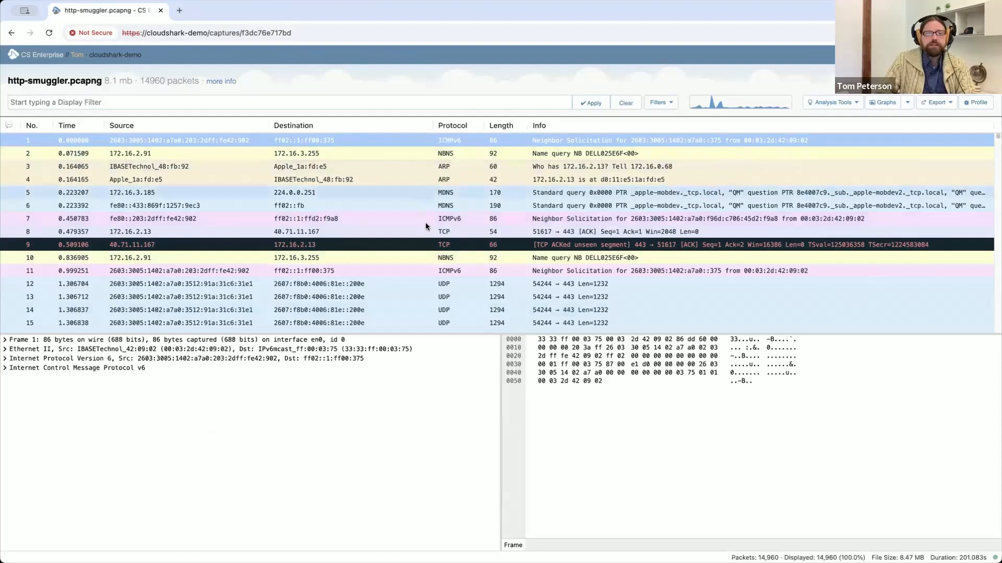
click(441, 285)
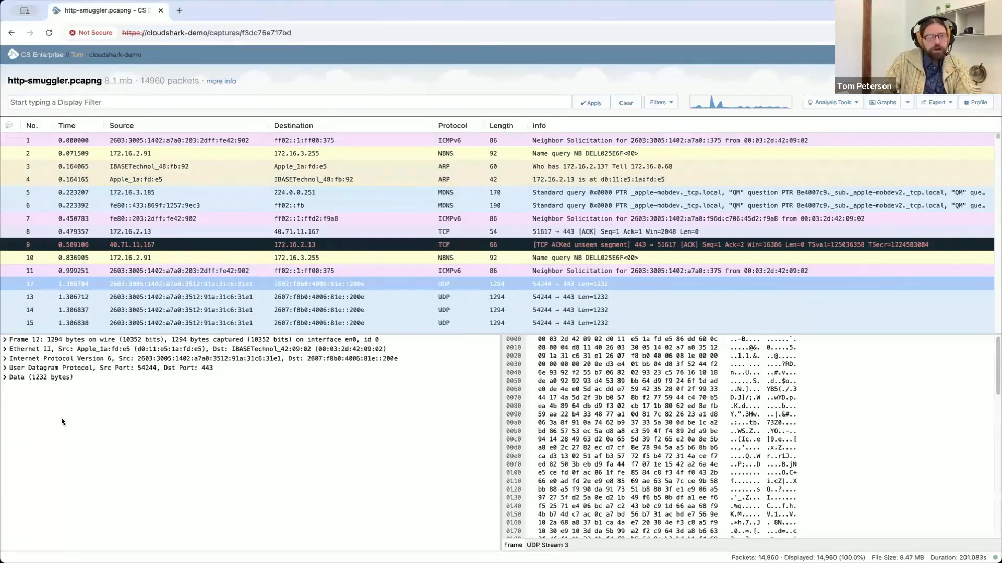
click(84, 370)
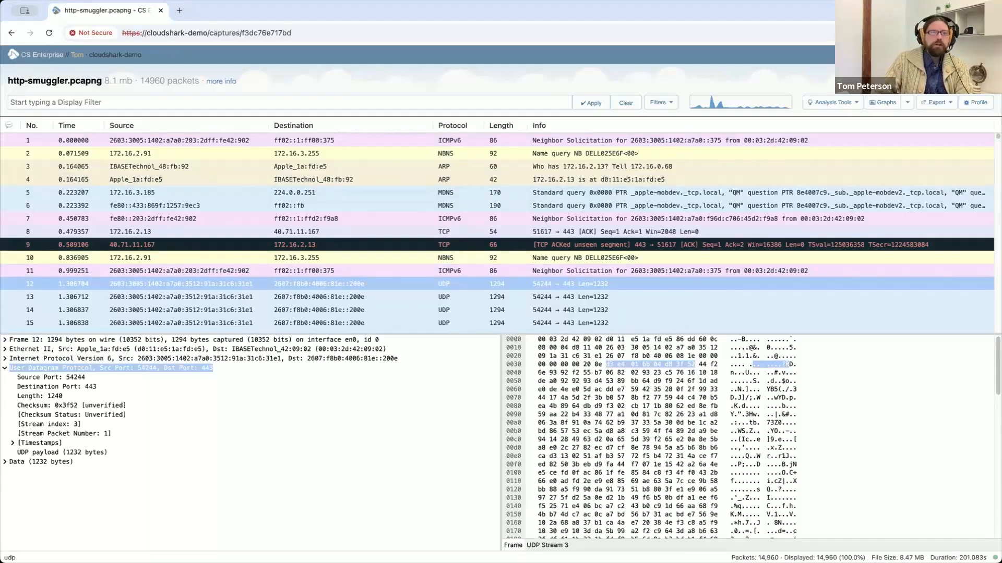
Step: Filter the capture to udp packets and expand the User Datagram Protocol details of packet 13
click(324, 96)
text(udp)
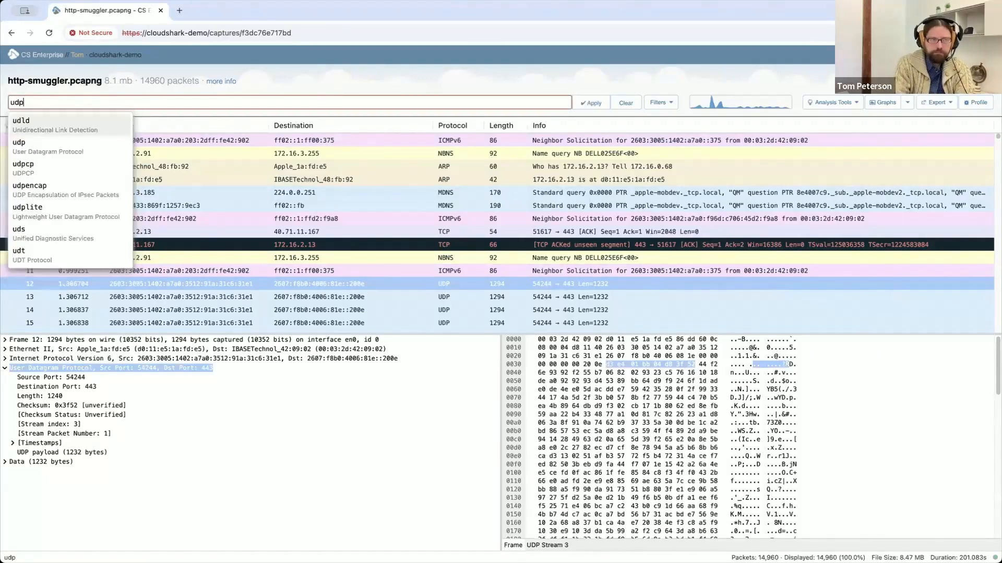
key(Return)
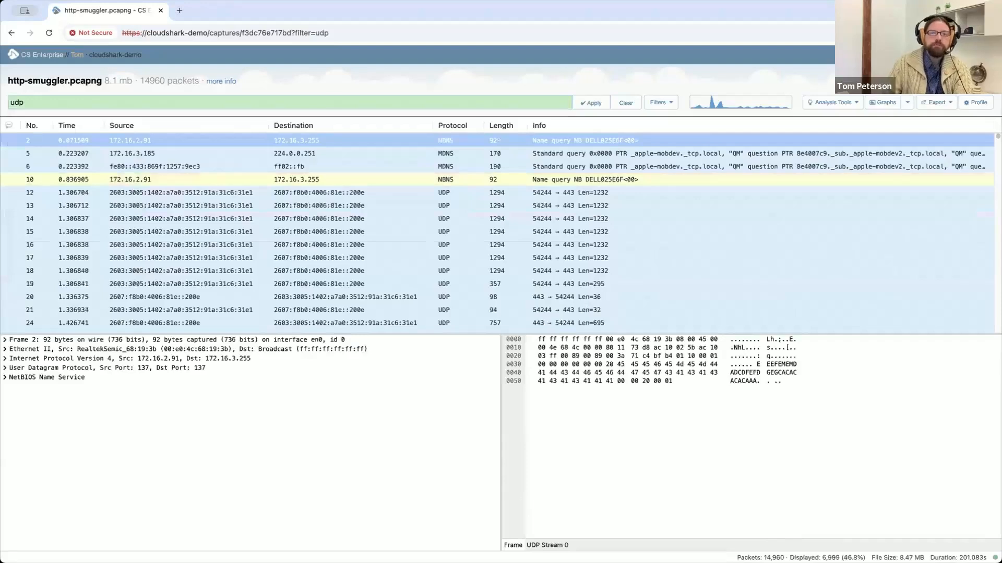
click(402, 206)
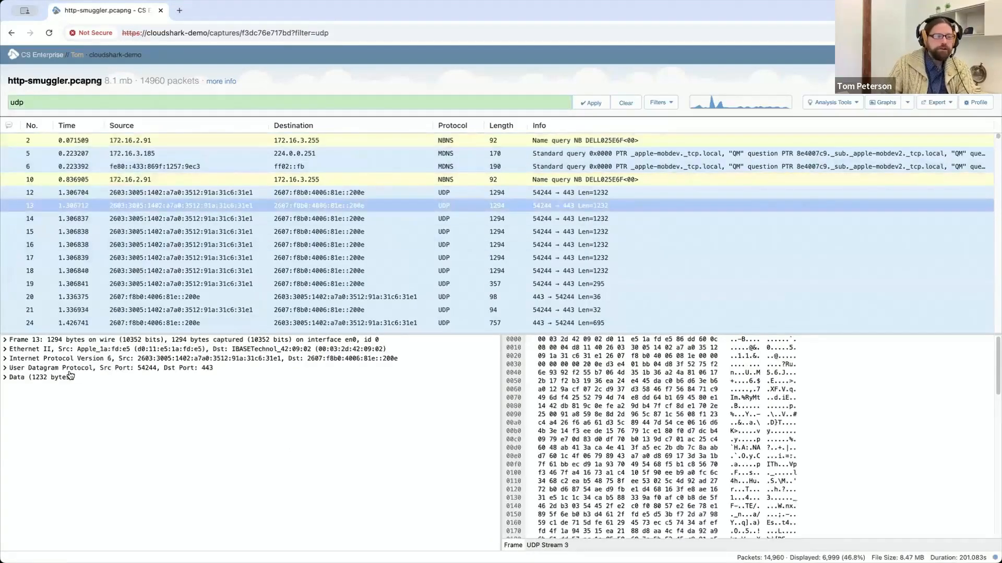
click(63, 369)
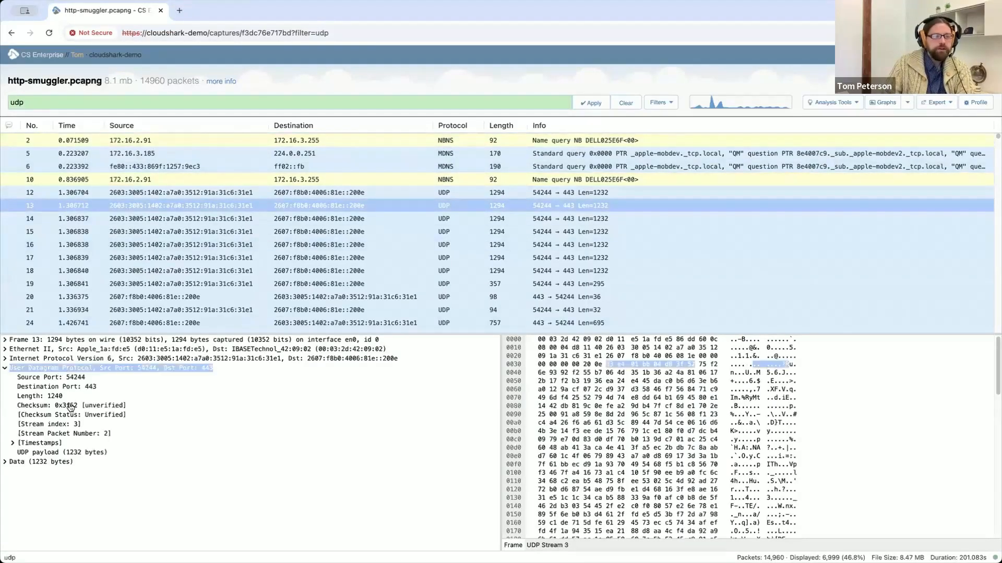
Step: Narrow the display filter to "udp && udp.stream == 3" to isolate the packets of that stream
click(258, 105)
text(&& udp.stream == 3)
click(590, 101)
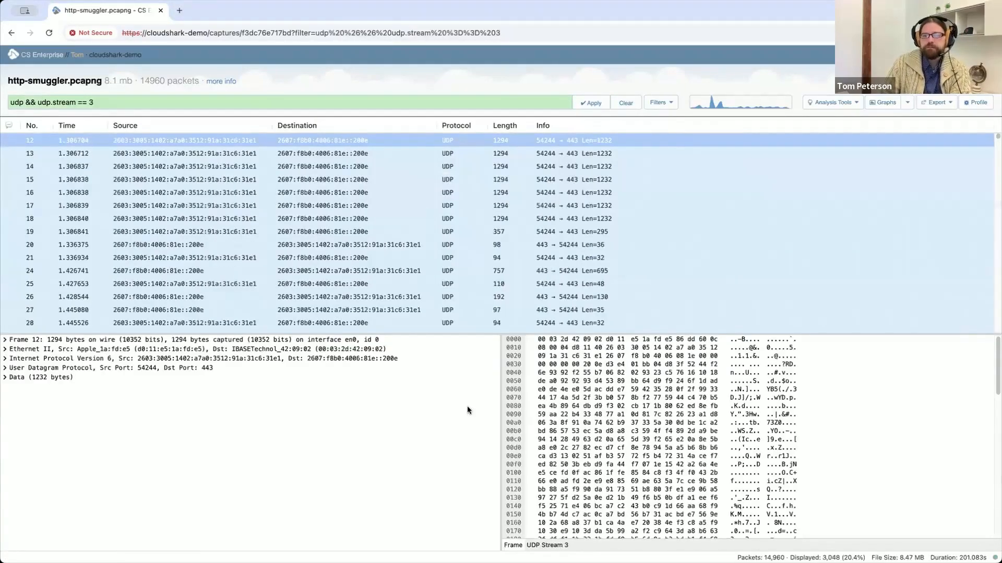
Step: Clear the display filter and run the Threat Assessment on the whole capture
click(626, 102)
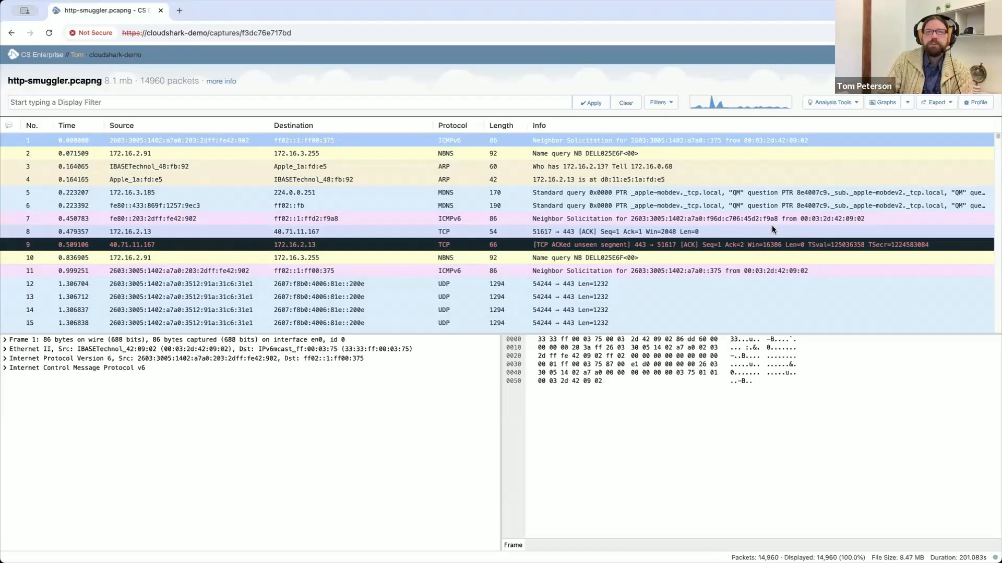
click(855, 104)
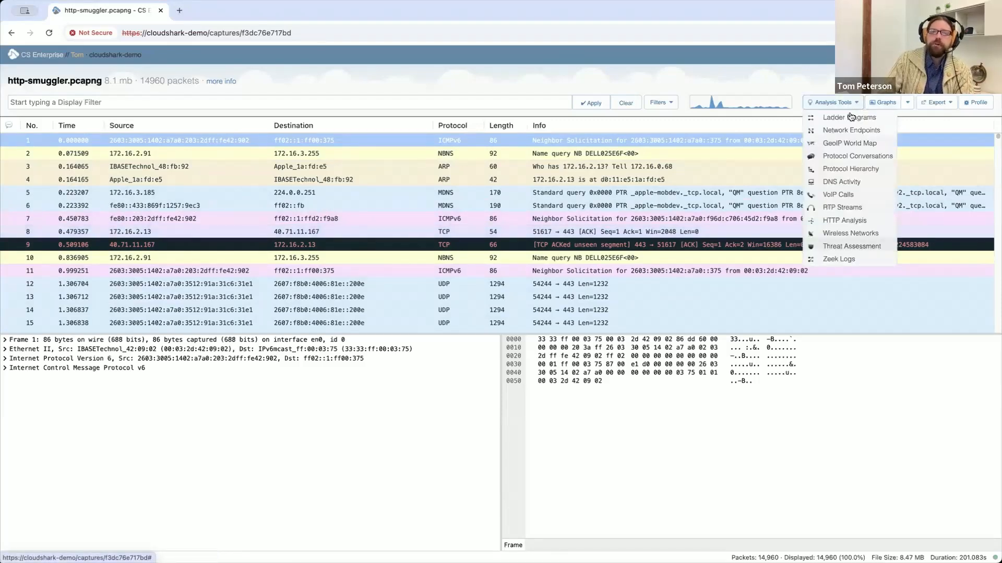
click(861, 247)
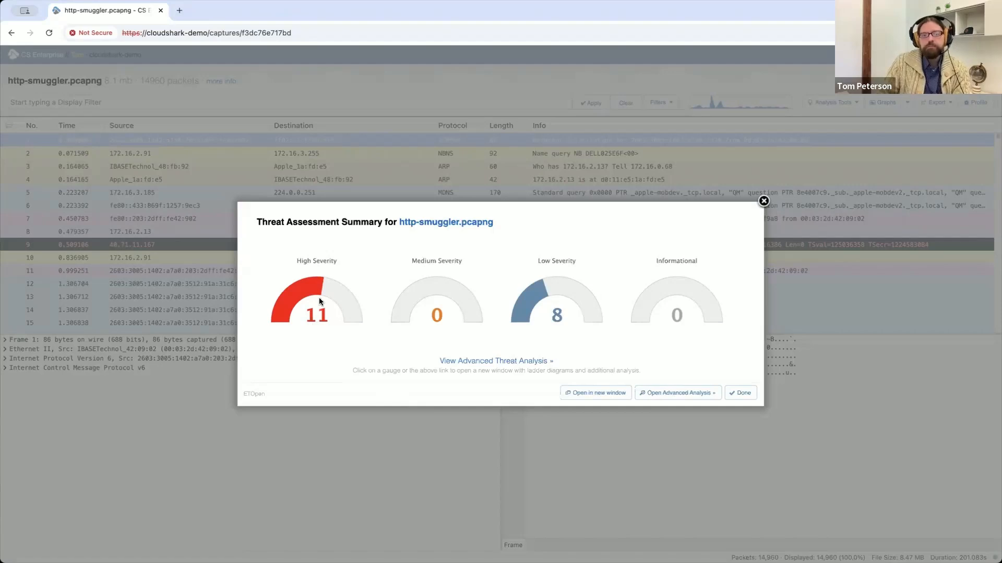
Step: Open the advanced threat analysis and swap the 2603:3005 host column with the neighbouring 2600:1901:0001:0365 host in the ladder diagram
click(663, 399)
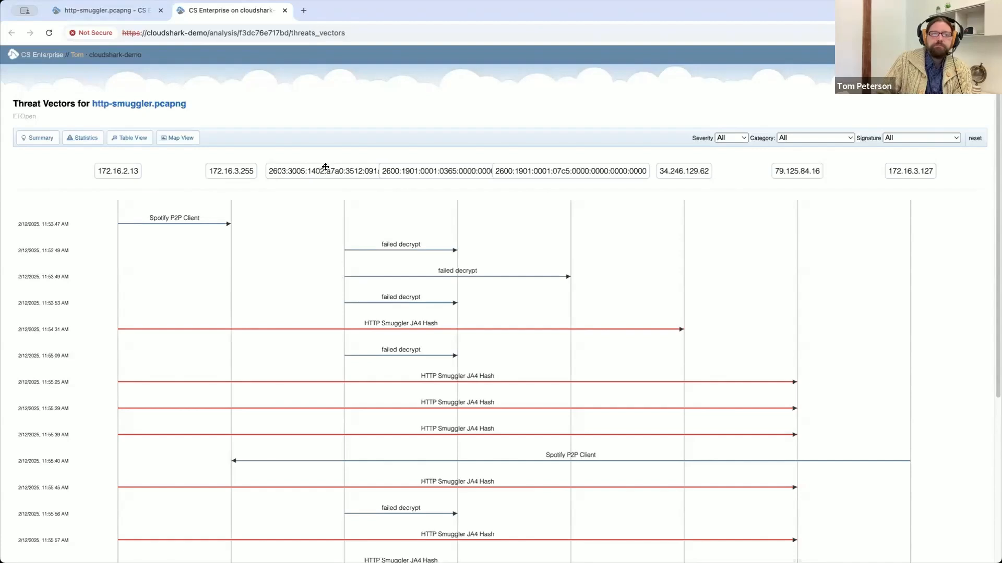
drag(487, 171, 485, 172)
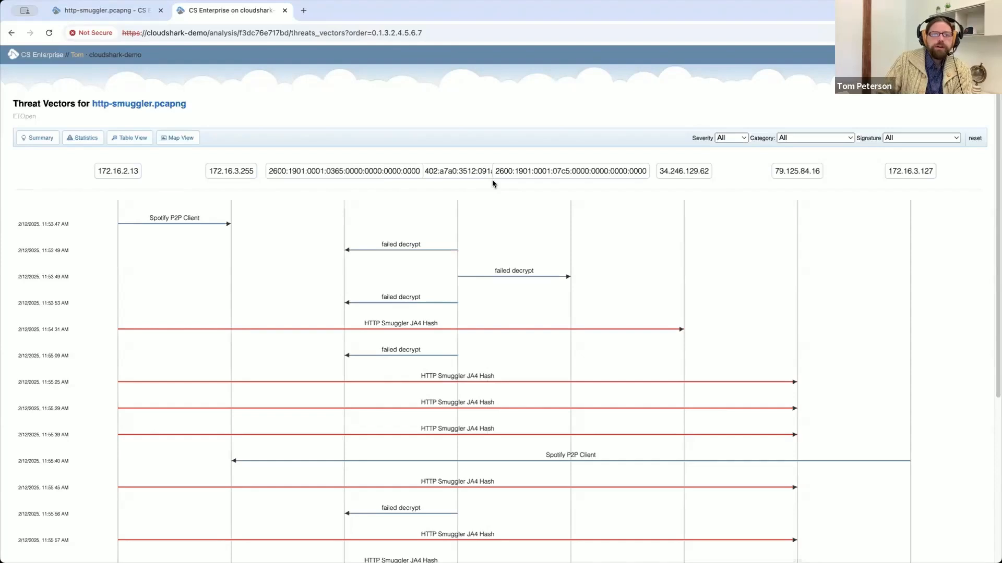
Step: Inspect the first Spotify P2P Client alert, follow its stream, and close the conversation view
click(178, 224)
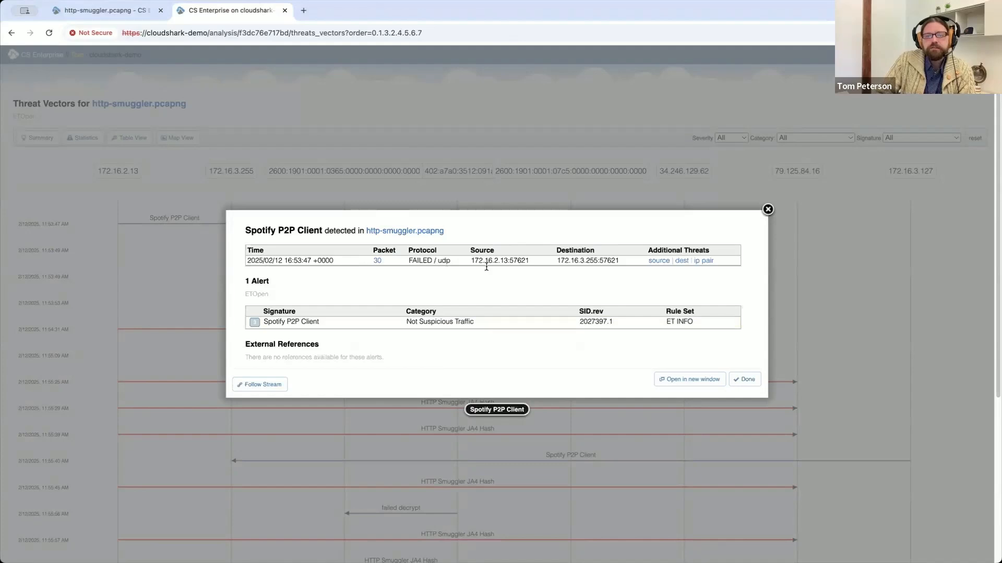
click(272, 385)
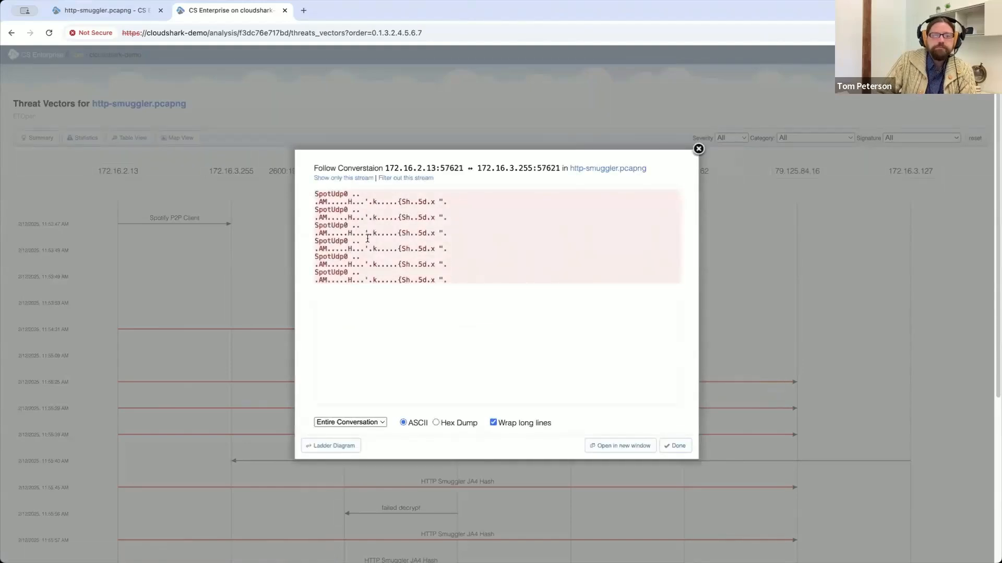
click(678, 447)
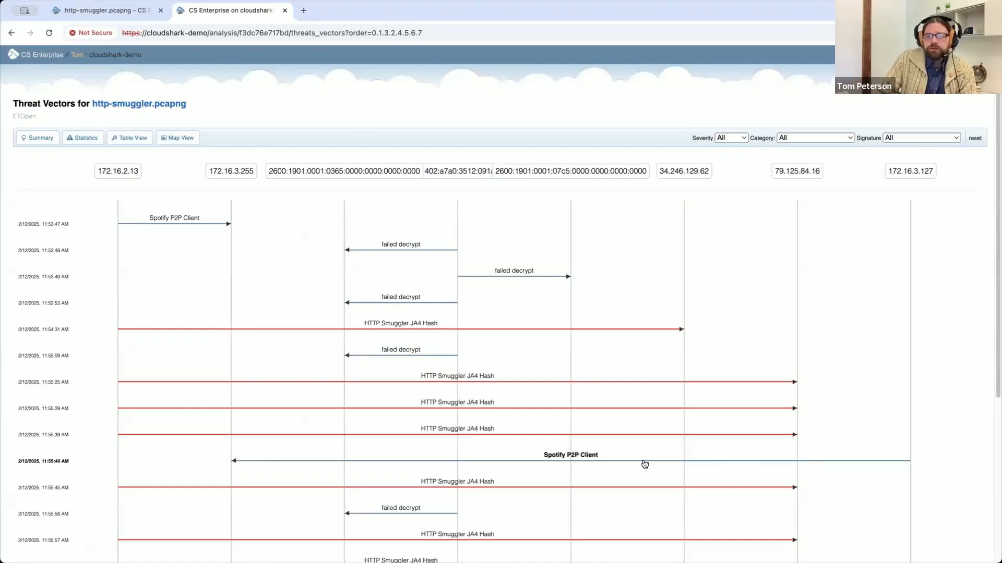
right_click(593, 457)
right_click(526, 460)
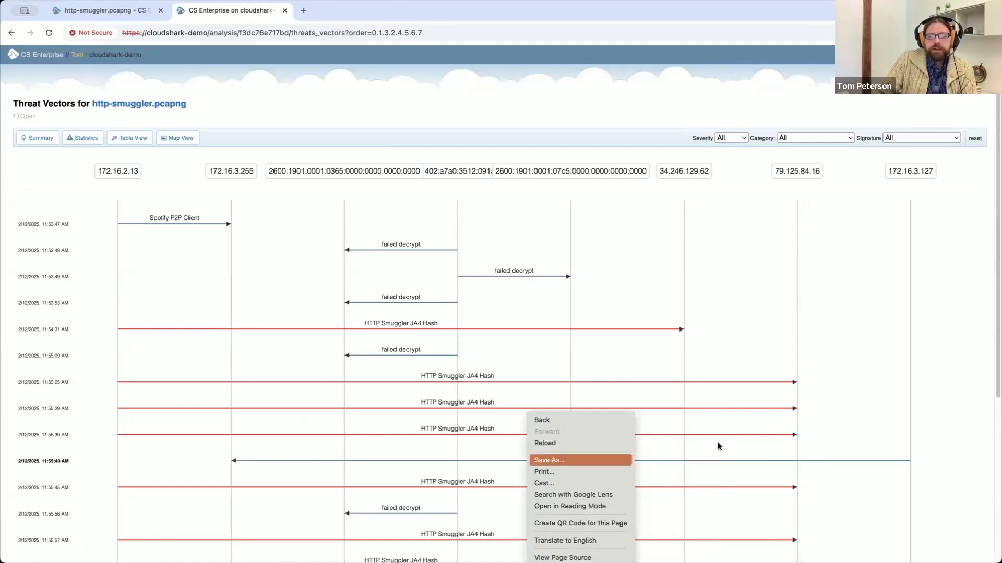
click(743, 110)
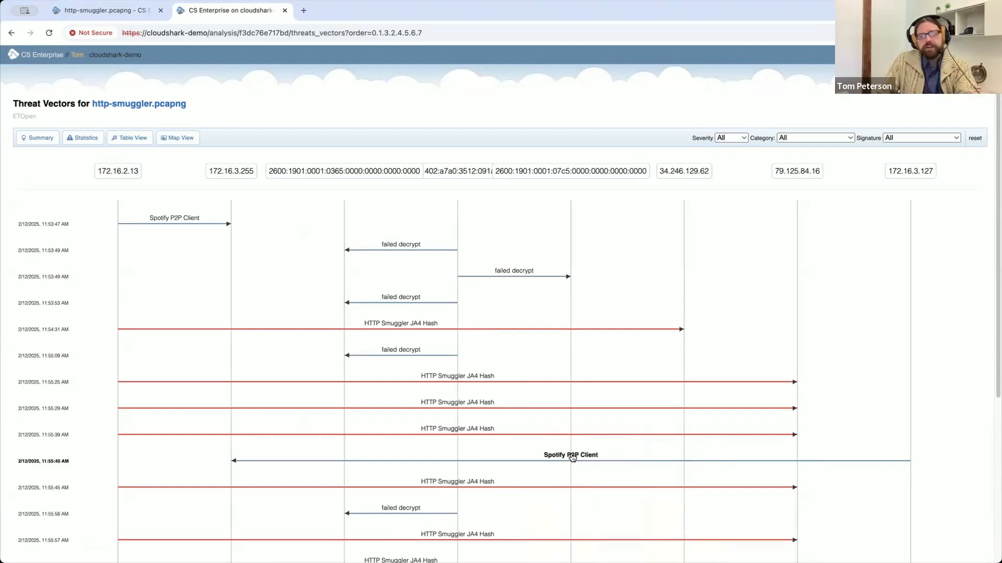
Step: Remove host 172.16.3.127 from the ladder diagram and filter the threats to the HTTP Smuggler JA4 Hash signature
click(910, 168)
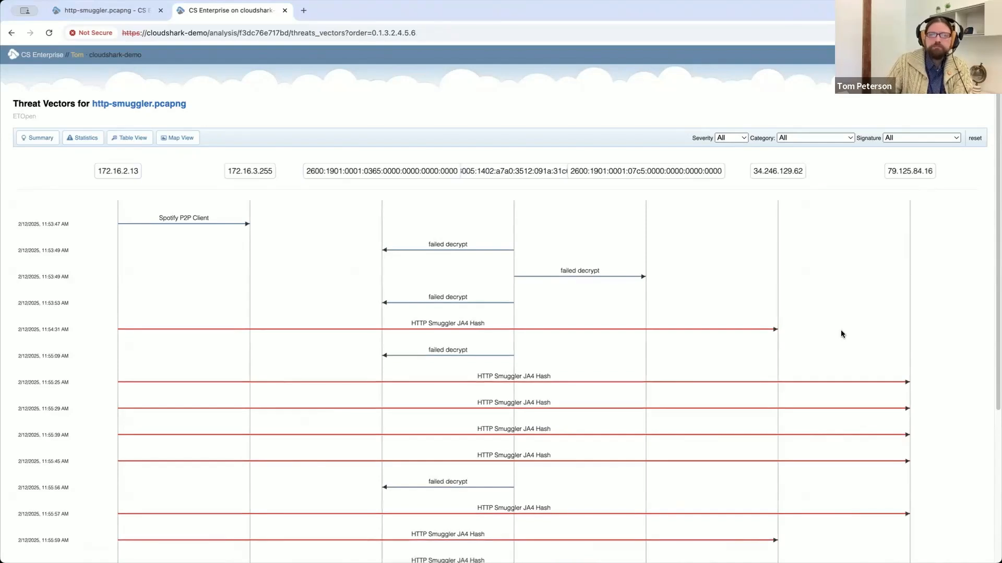
click(732, 140)
click(802, 140)
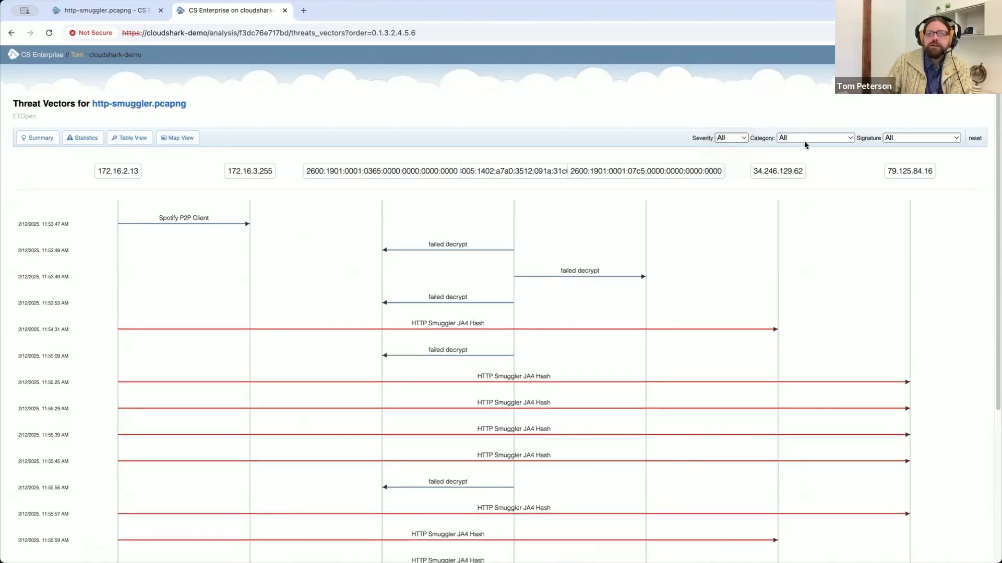
click(805, 141)
click(890, 135)
click(894, 135)
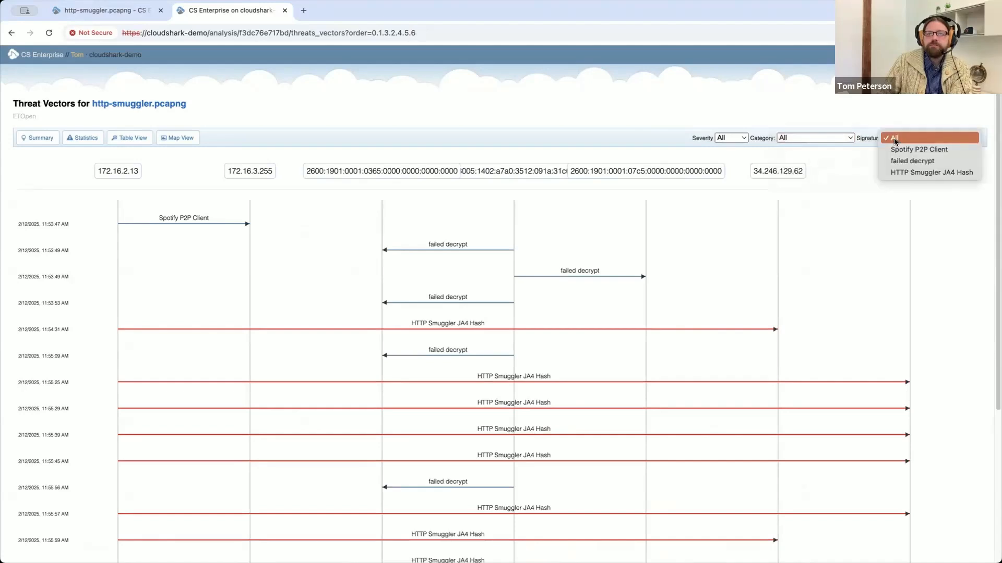
click(956, 173)
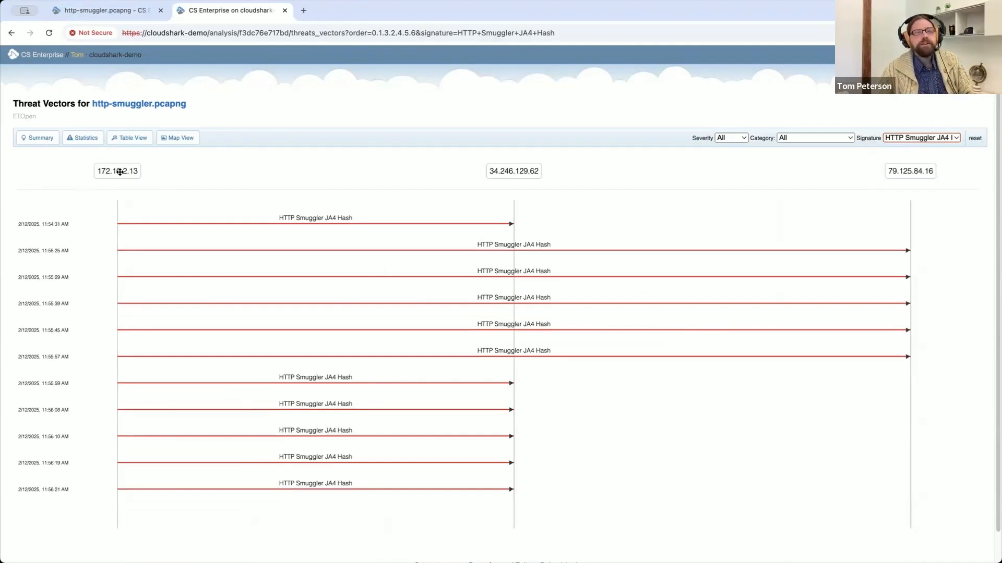
Step: View the first HTTP Smuggler JA4 Hash alert's details and open its blog.foxio.io JA4+ reference in a new tab
click(336, 222)
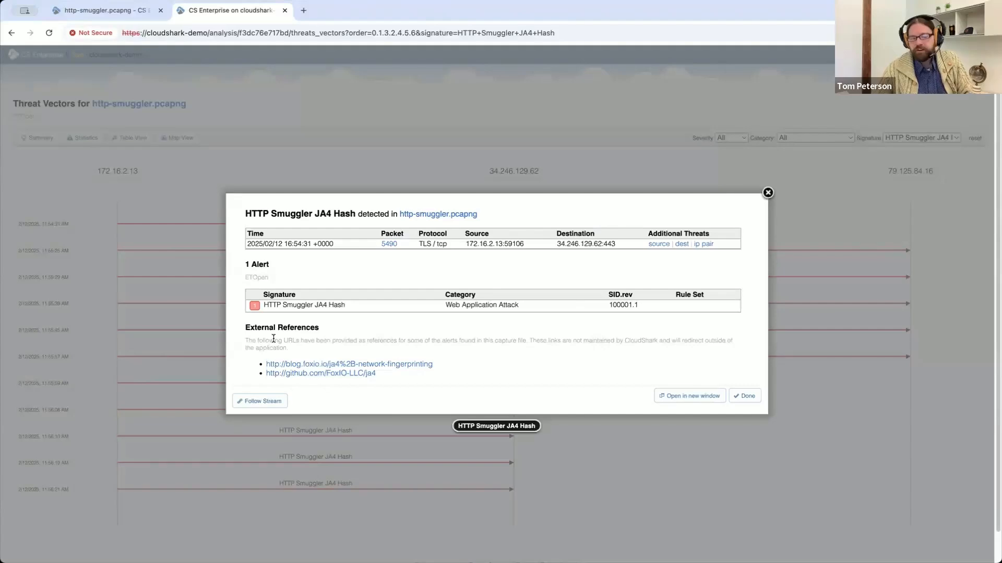
right_click(336, 362)
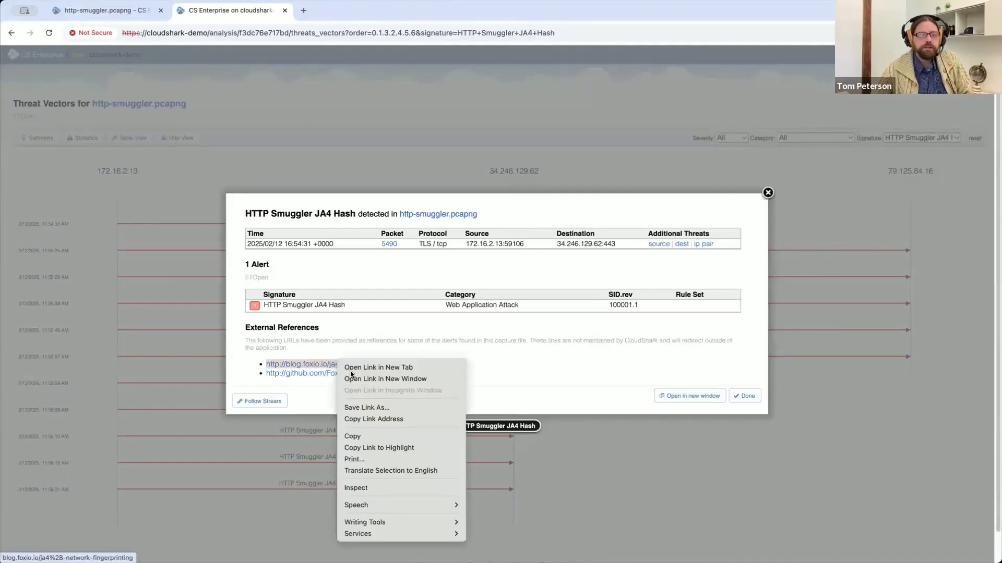
click(359, 368)
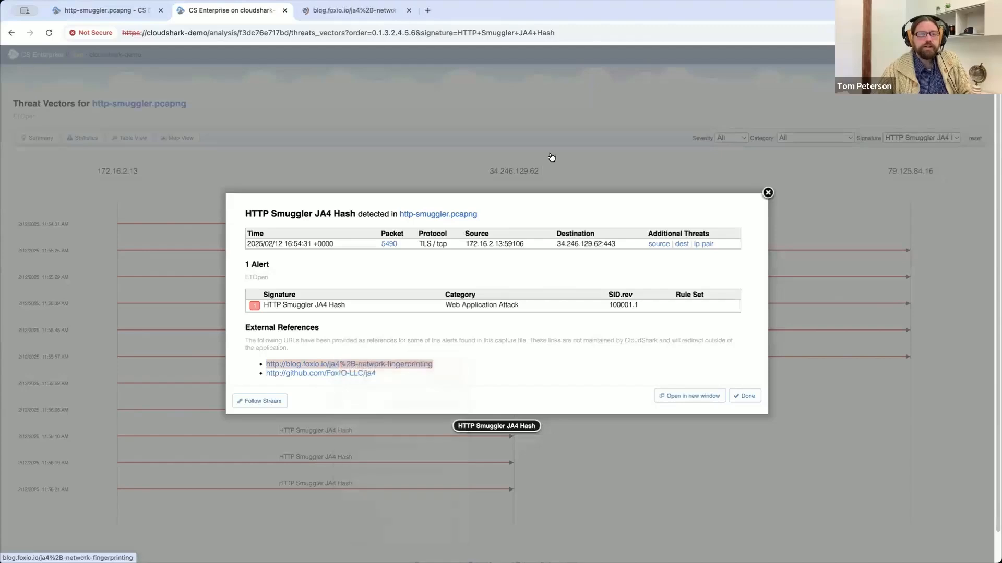
Step: Examine the JA4+ fingerprint types and application examples in the FoxIO article, and close it to return to the alert
click(370, 16)
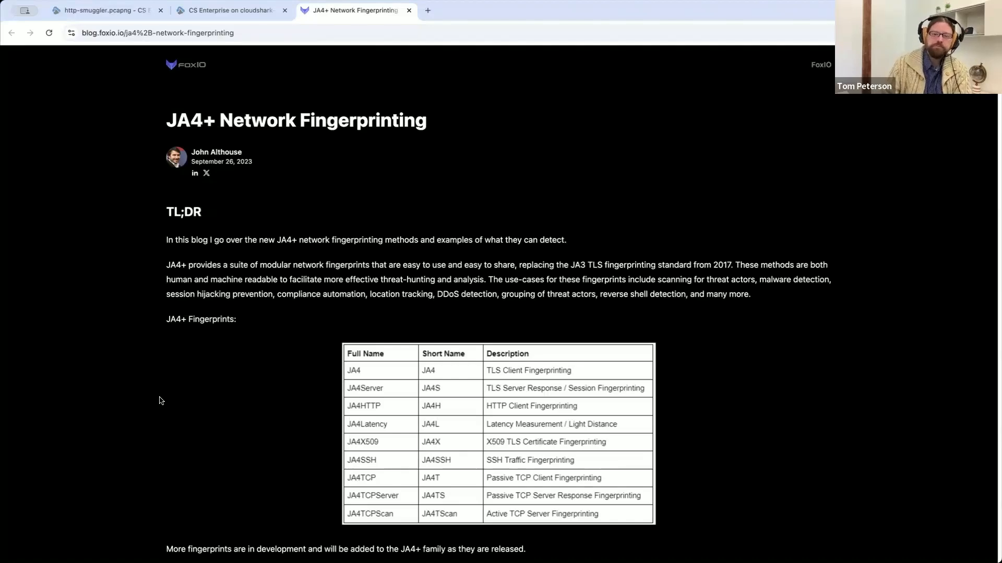
scroll(146, 389, down, 1)
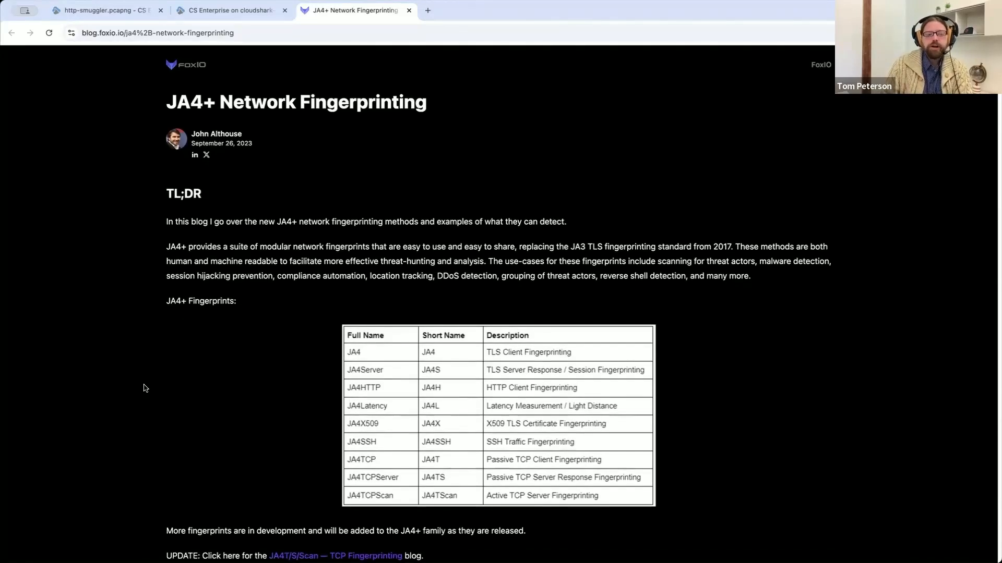
scroll(145, 388, down, 5)
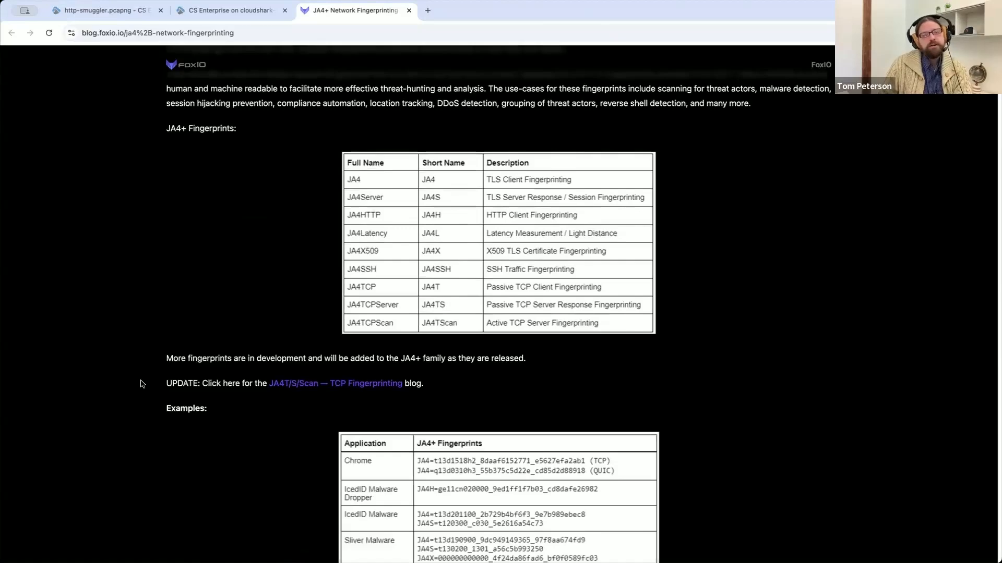
scroll(142, 384, down, 4)
scroll(141, 382, down, 3)
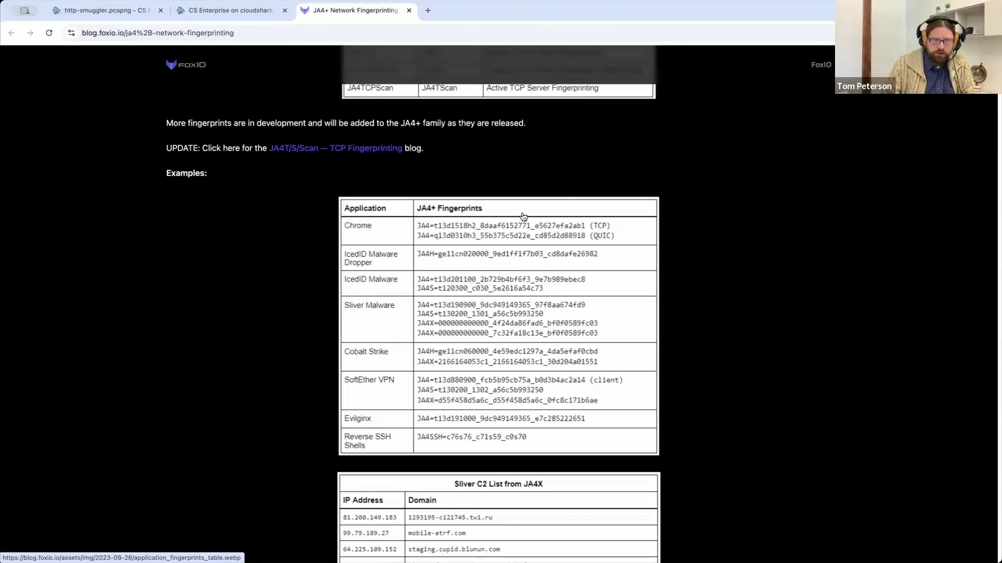
scroll(447, 259, up, 2)
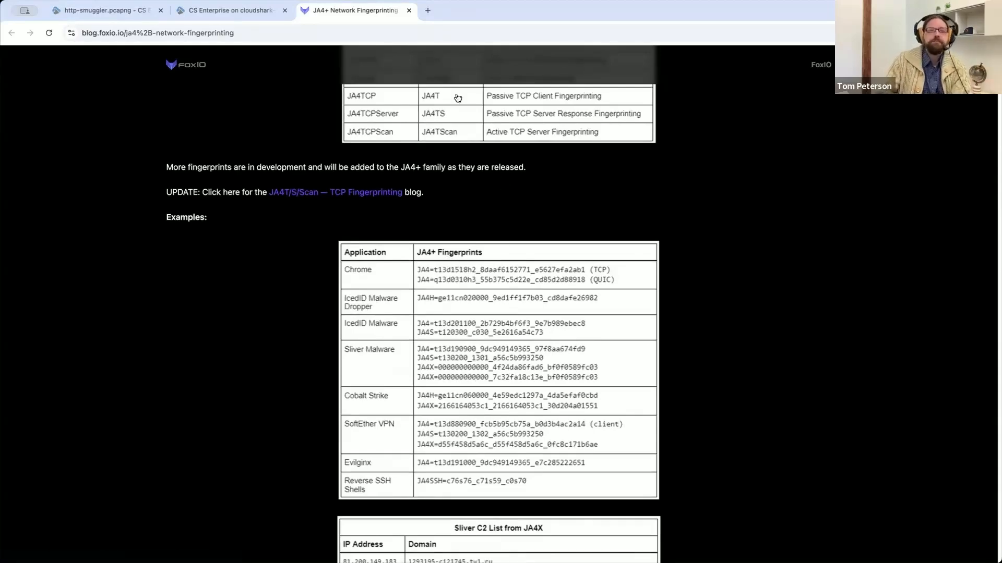
click(409, 11)
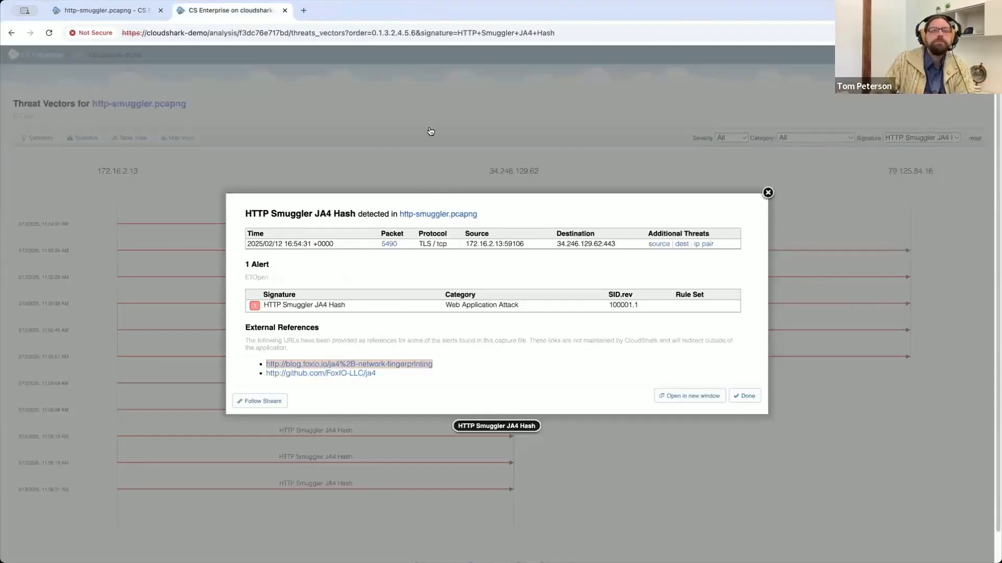
Step: Show the rule definition behind the HTTP Smuggler JA4 Hash alert and copy its JA4 hash value t13d4907h2_0d8feac7bc37_7395dae3b2f3
click(397, 89)
click(339, 223)
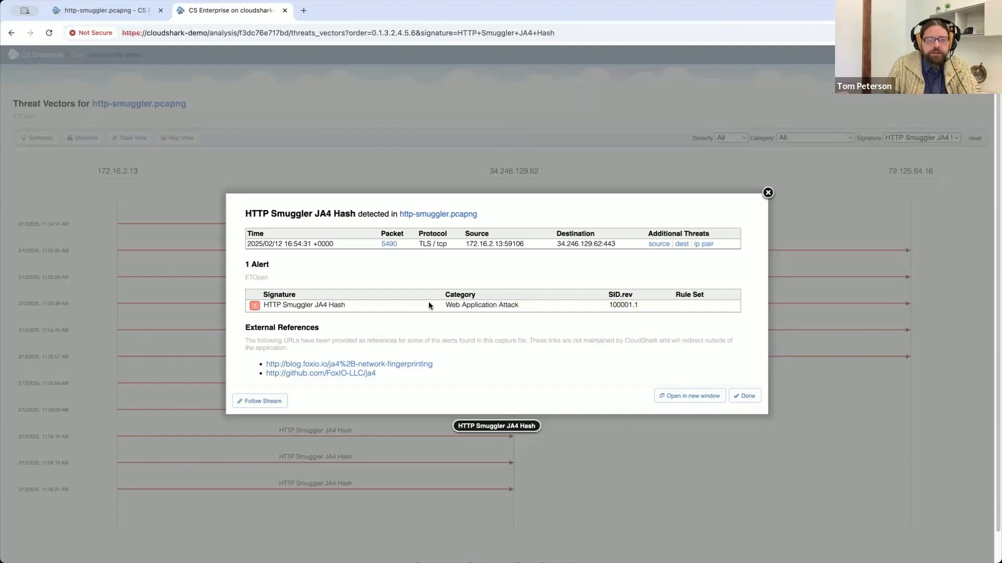
click(475, 306)
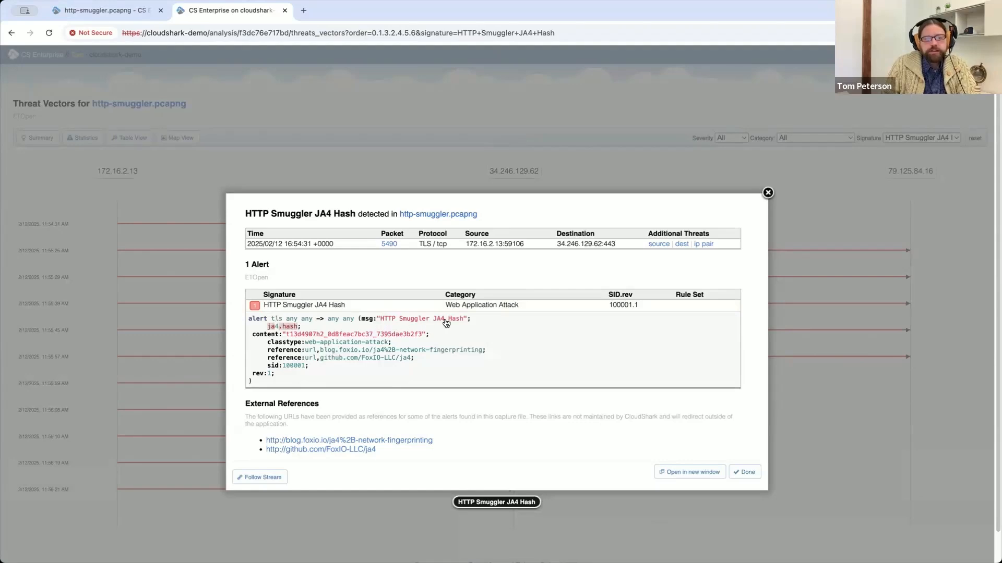
drag(263, 328, 307, 329)
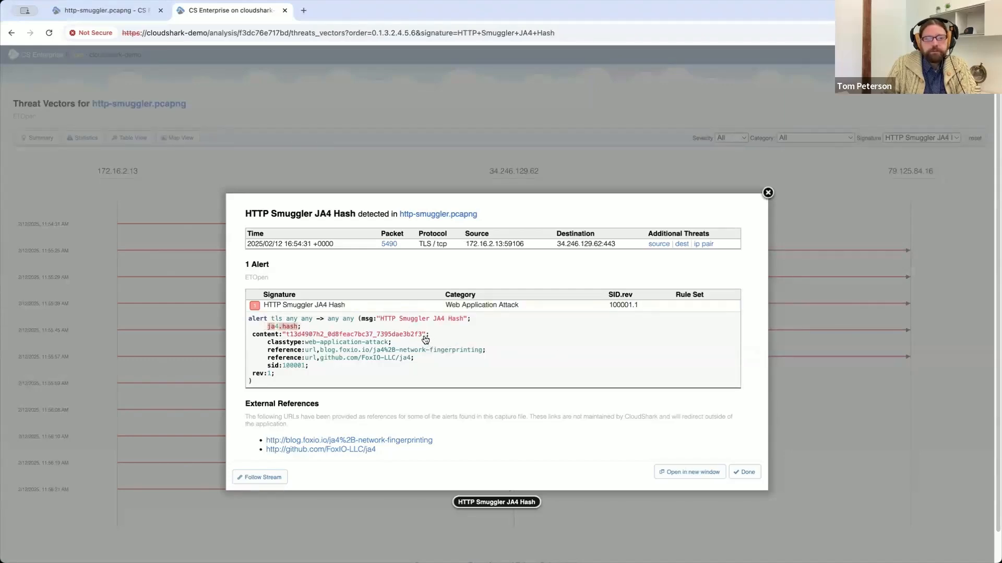
drag(423, 336, 289, 340)
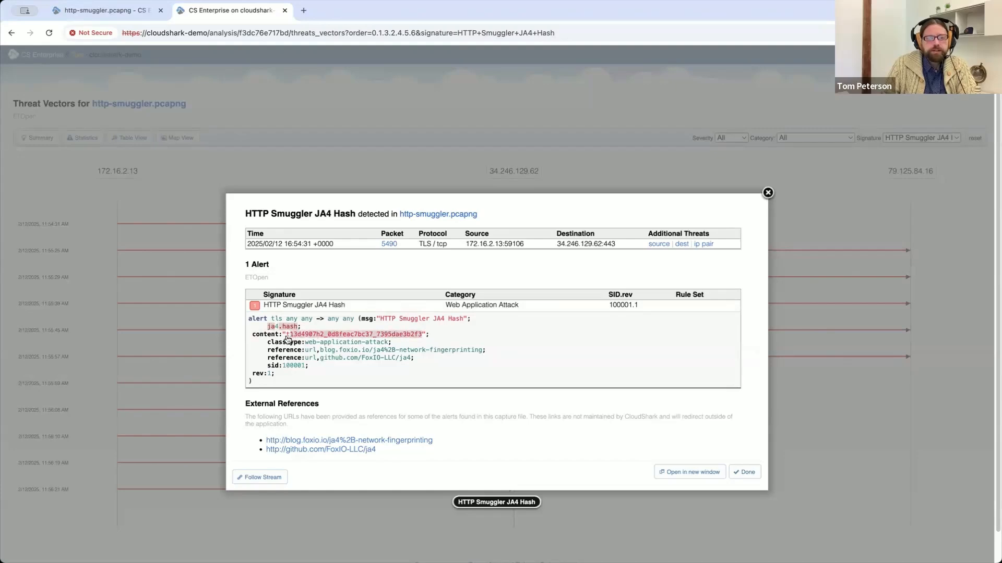
right_click(291, 337)
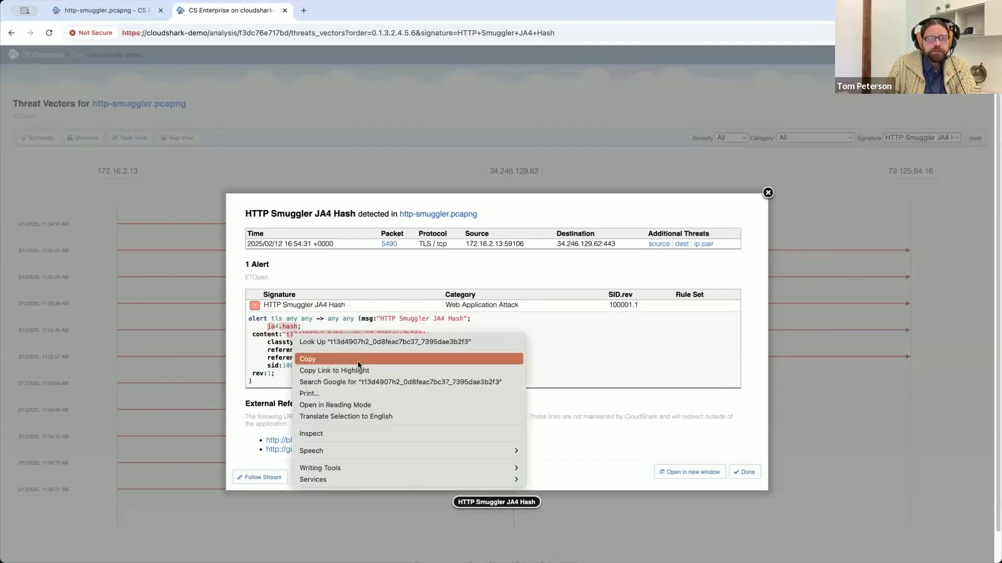
click(358, 360)
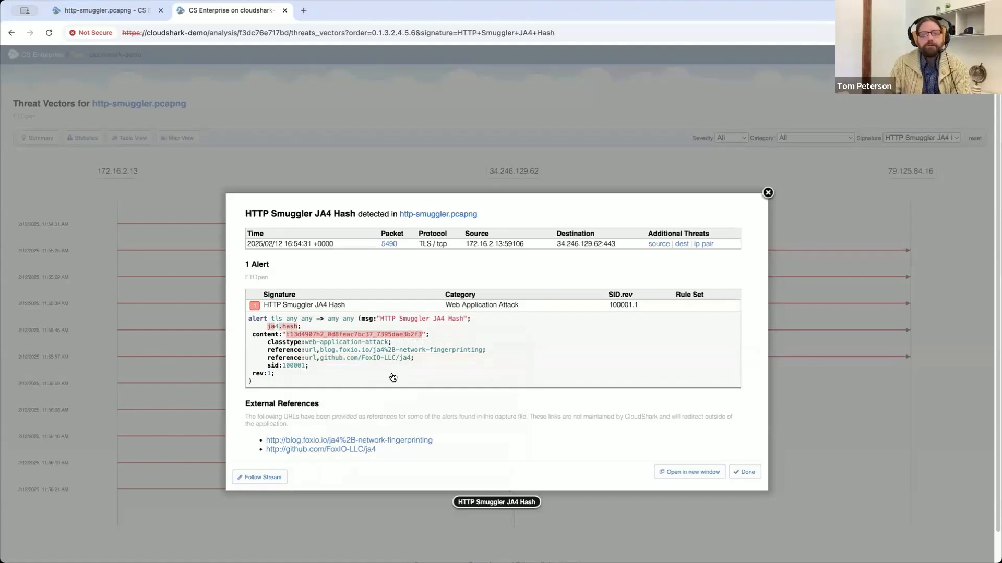
Step: Follow the alert's stream to inspect the conversation, and close the threat analysis to return to the packet list
click(242, 478)
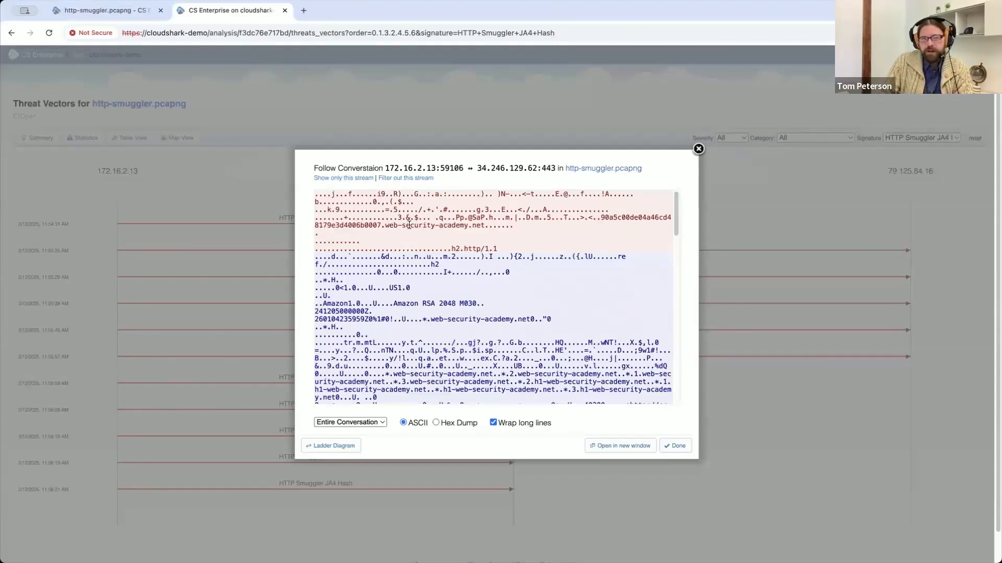
scroll(496, 360, down, 10)
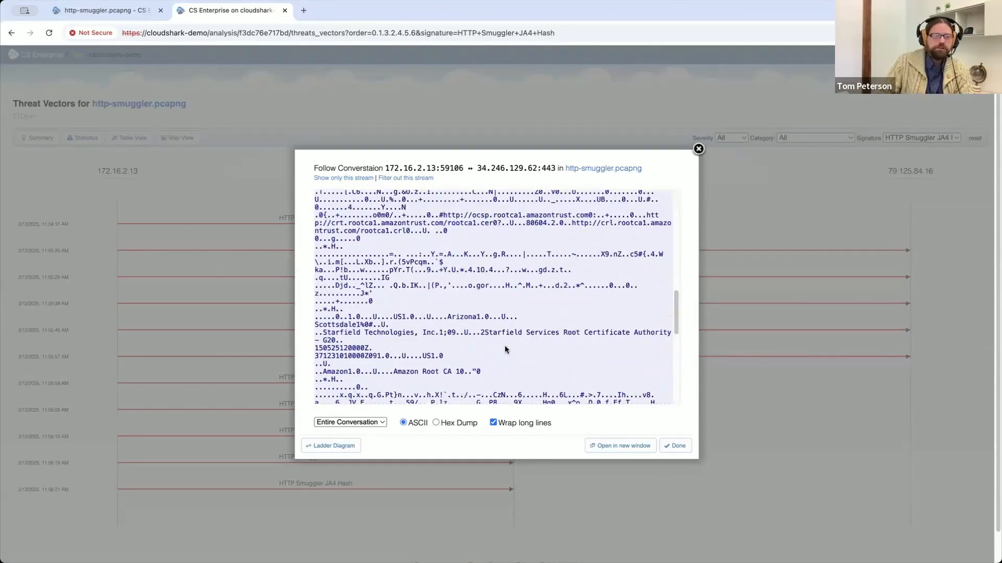
click(676, 446)
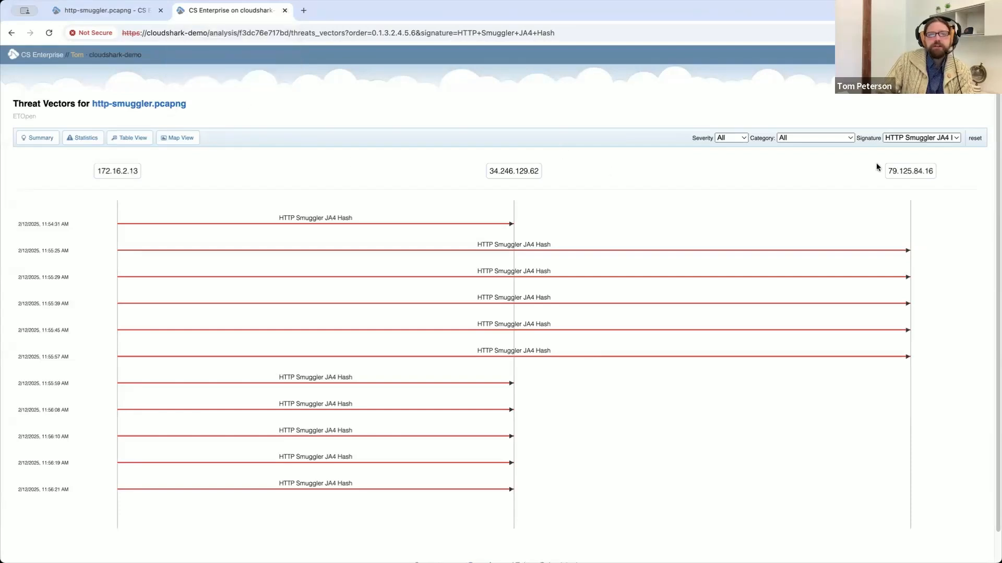
click(285, 10)
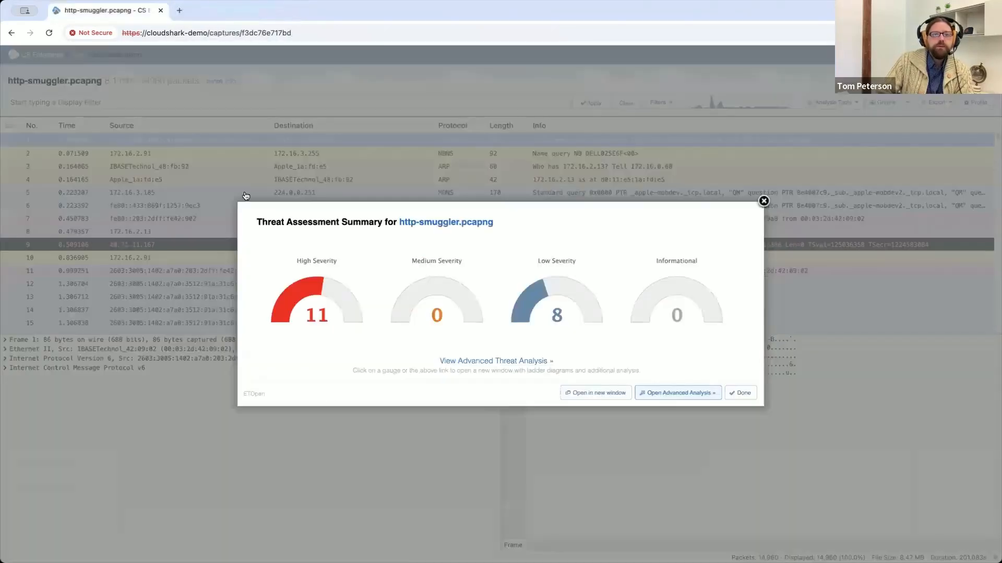
click(733, 396)
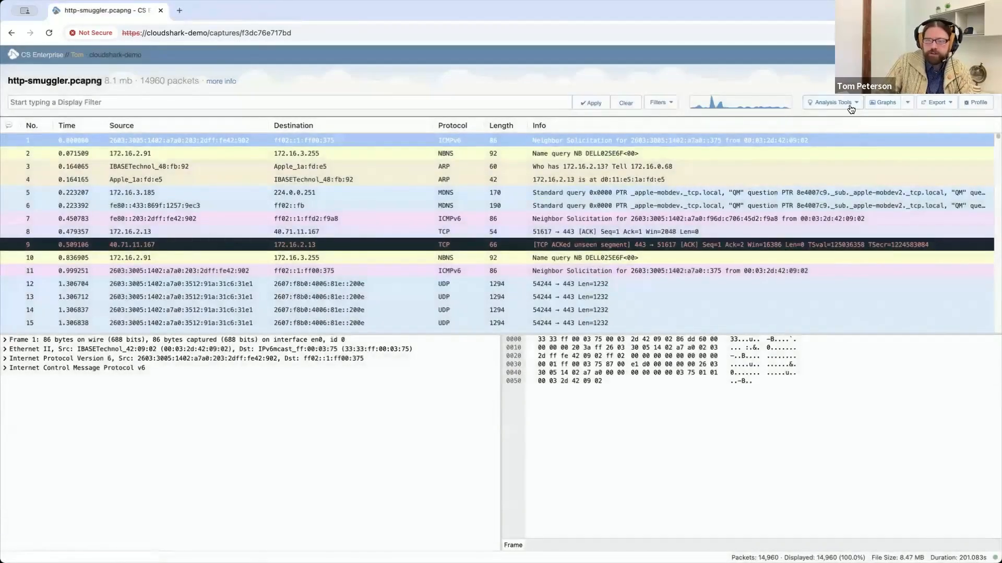
Step: Check which Zeek logs are available for the capture, close the list, and glance through the packets
click(850, 107)
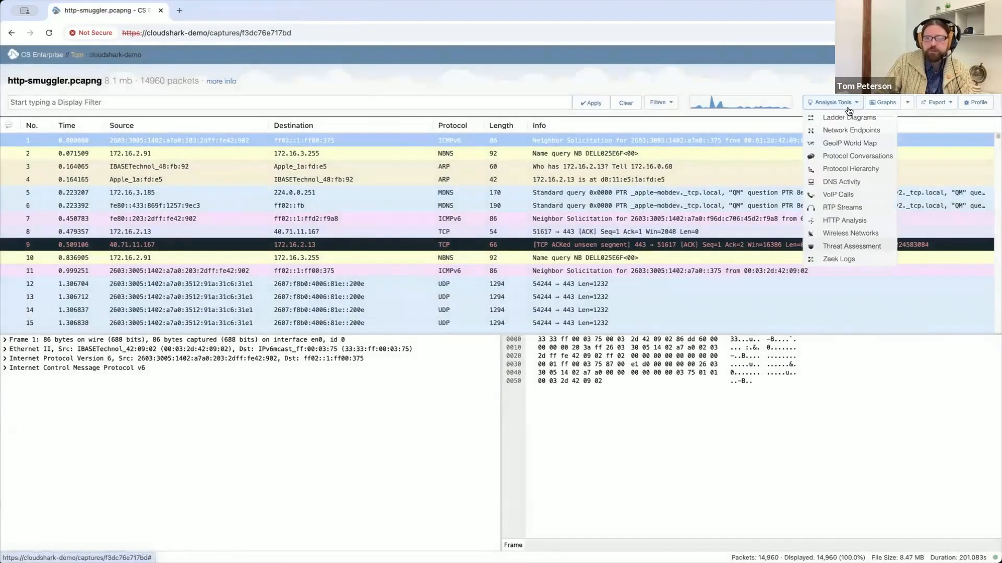
click(835, 260)
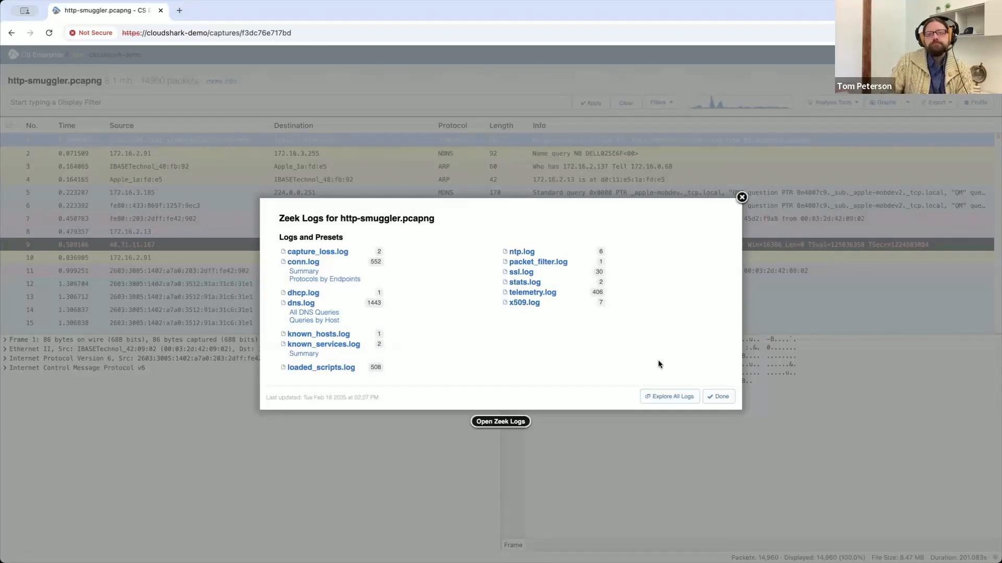
click(718, 396)
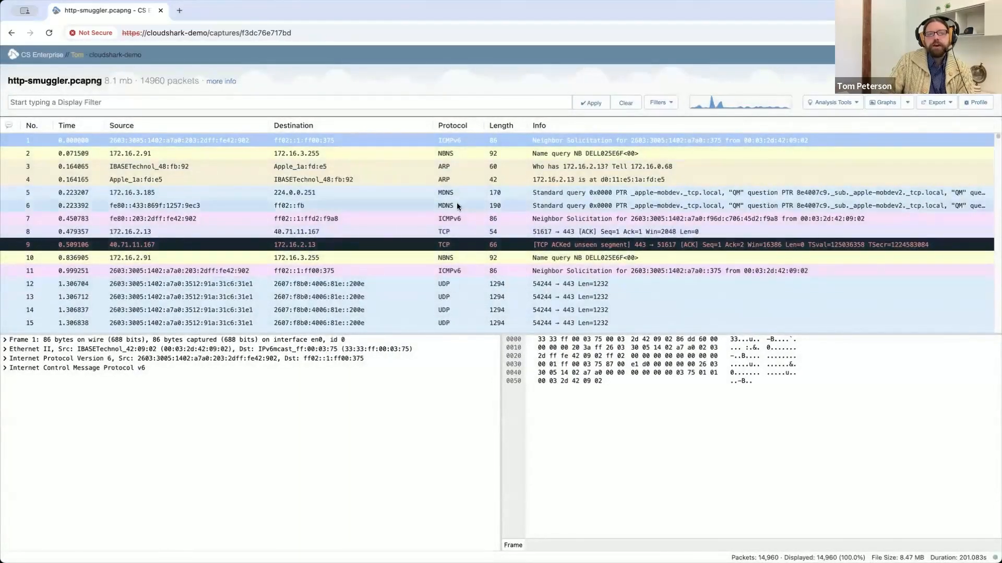
scroll(474, 245, down, 5)
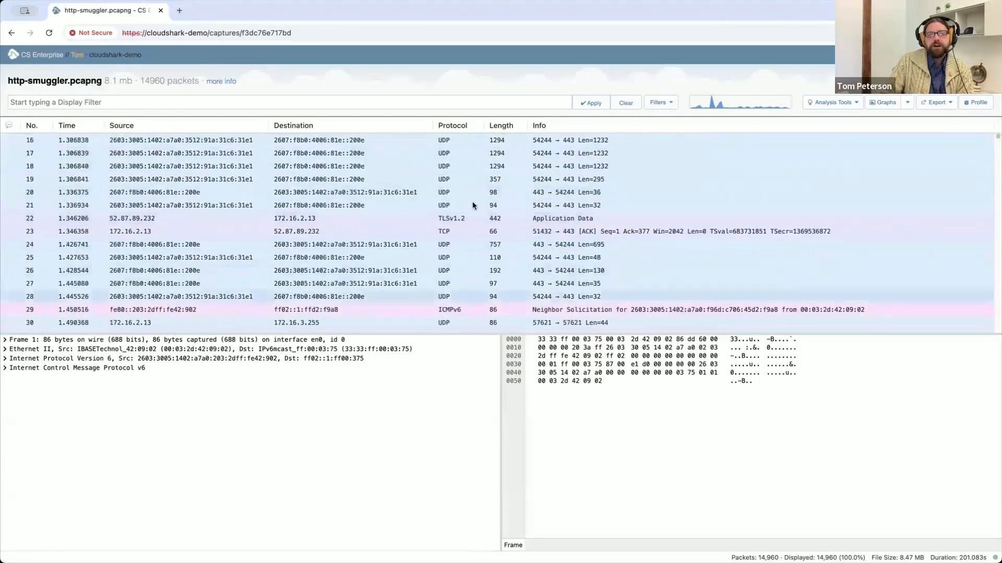
scroll(537, 228, up, 5)
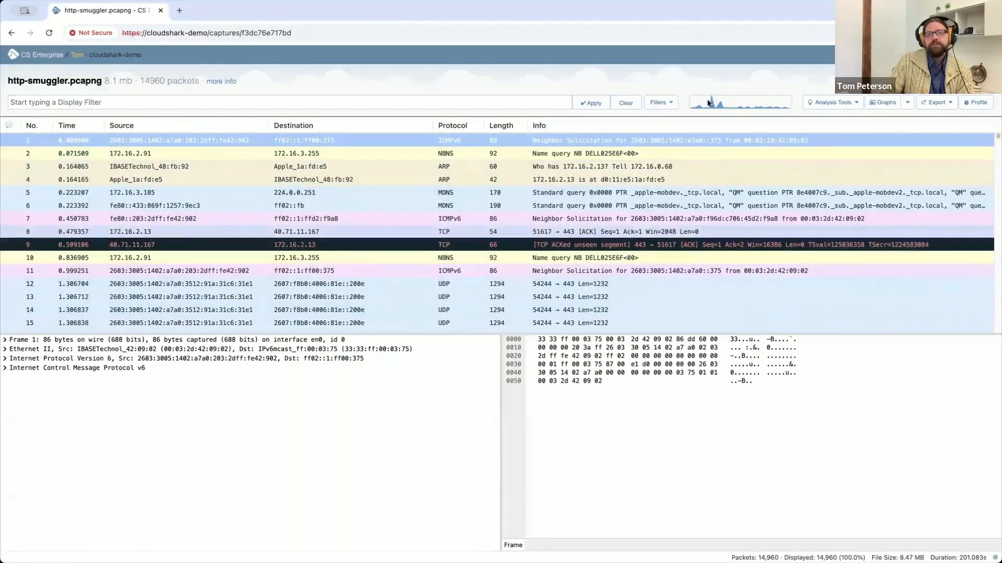
Step: Open the explorer for all Zeek logs of http-smuggler.pcapng
click(834, 103)
click(841, 259)
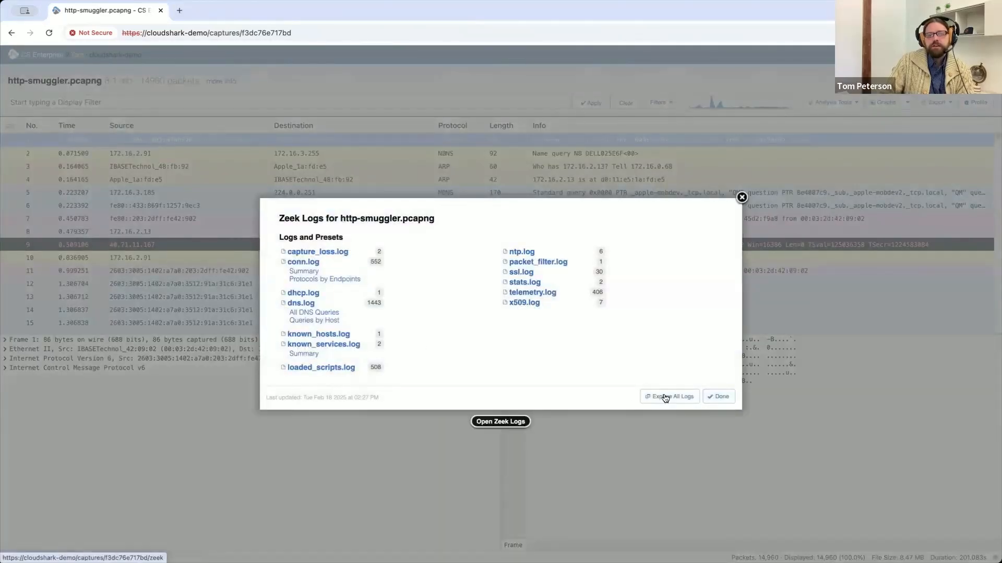
click(666, 397)
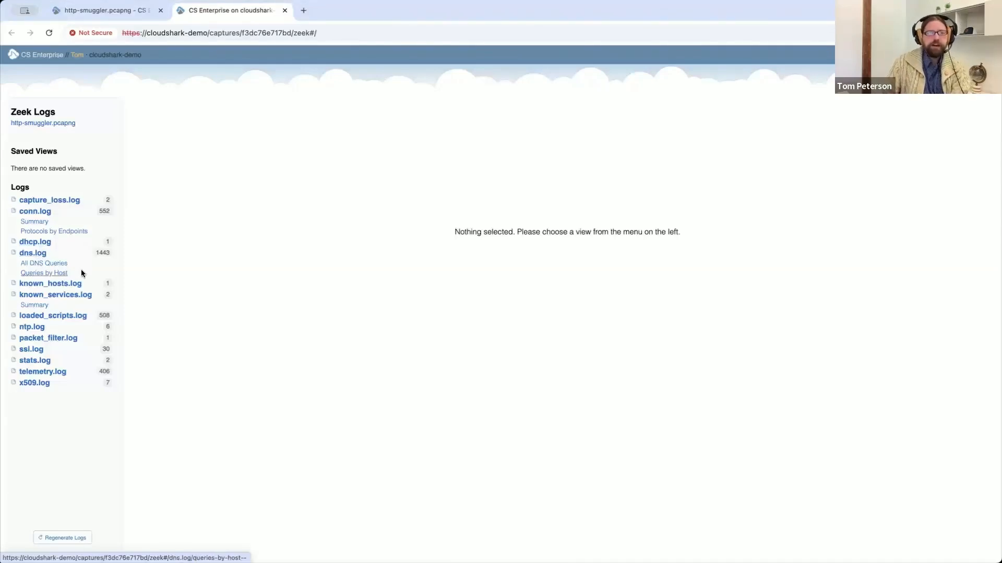
Step: Examine the columns of conn.log, including the JA4 fields at the far end, and view its Summary preset
click(39, 212)
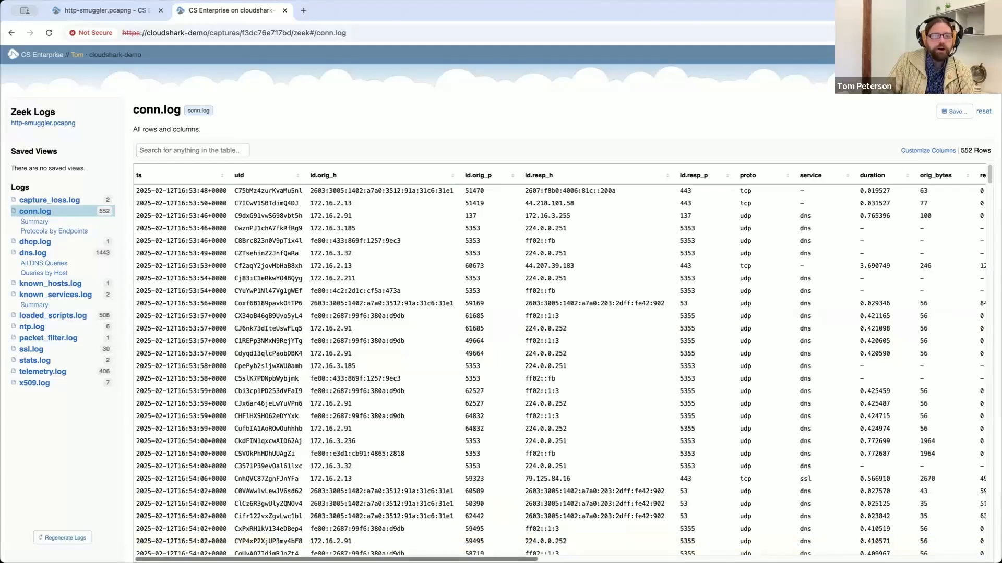
scroll(559, 365, right, 15)
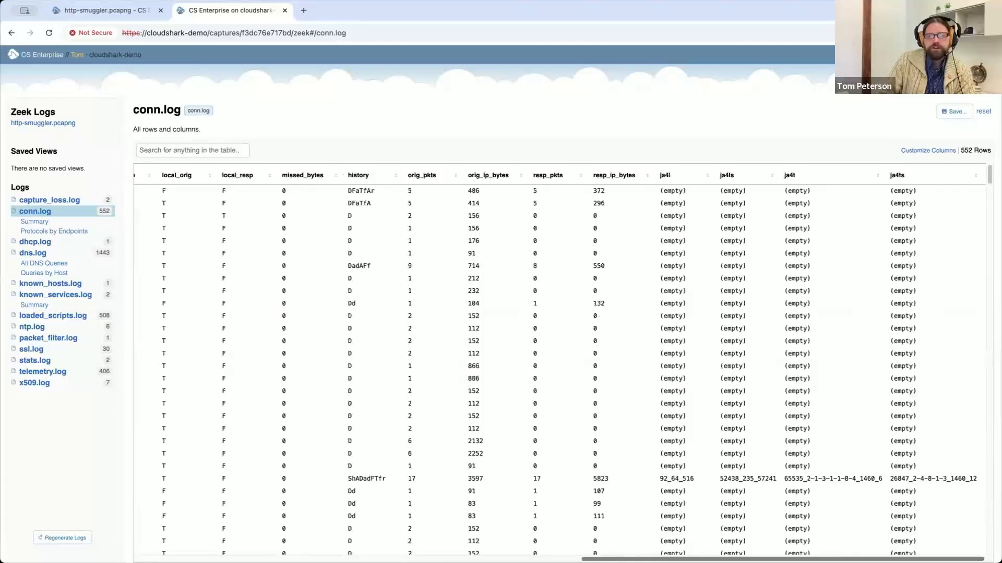
scroll(590, 532, left, 15)
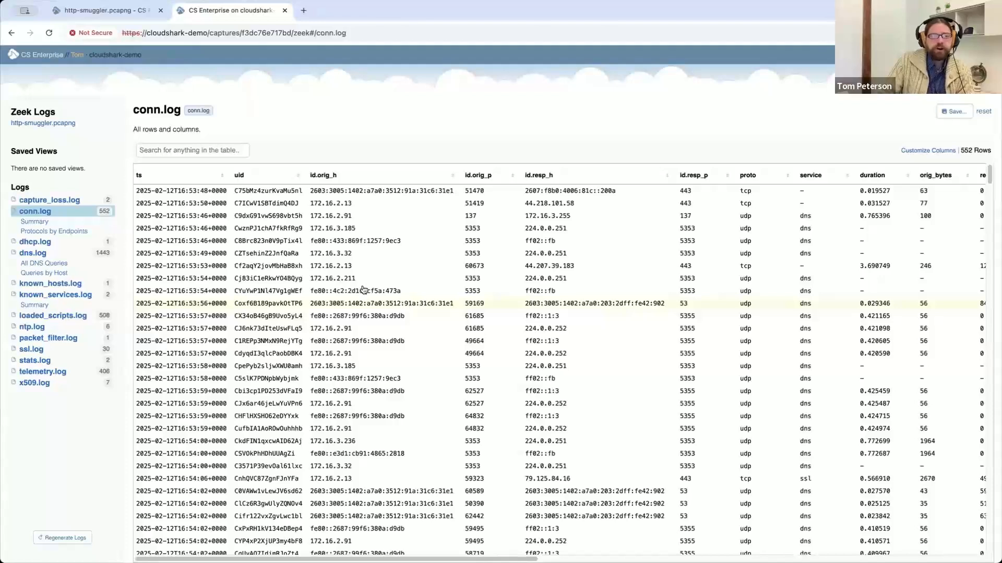
click(33, 222)
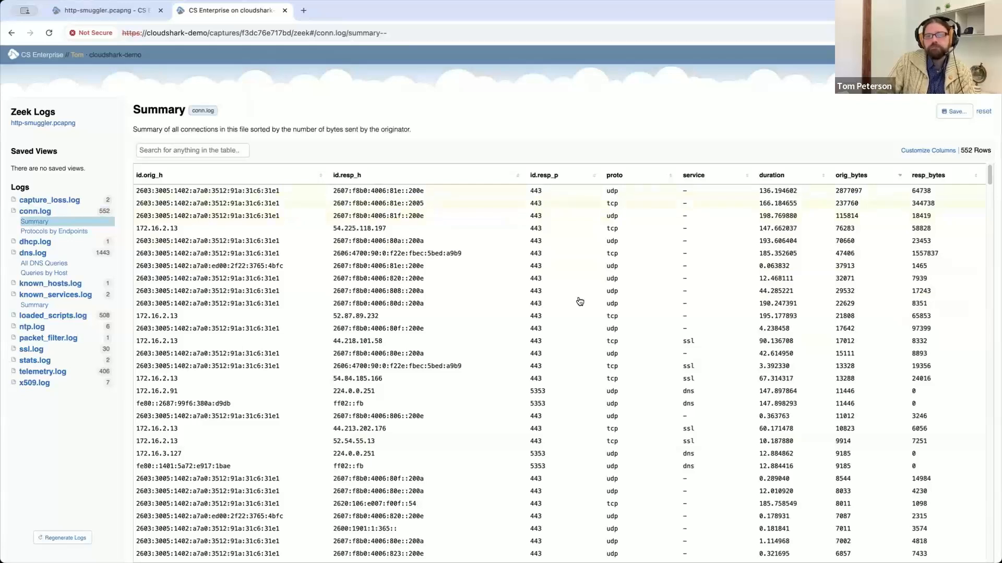
Step: Review the All DNS Queries preset and the full dns.log table
click(48, 265)
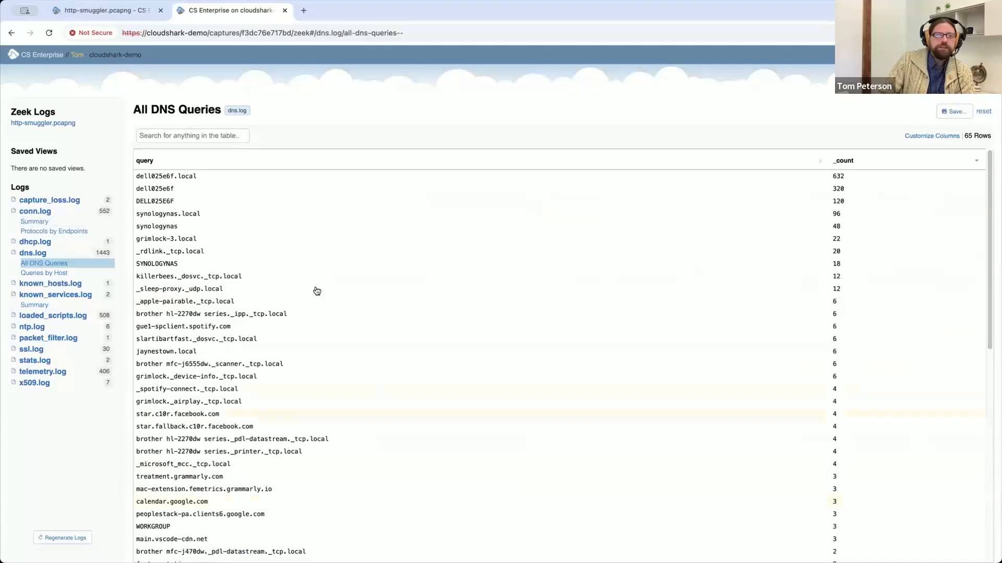
click(51, 258)
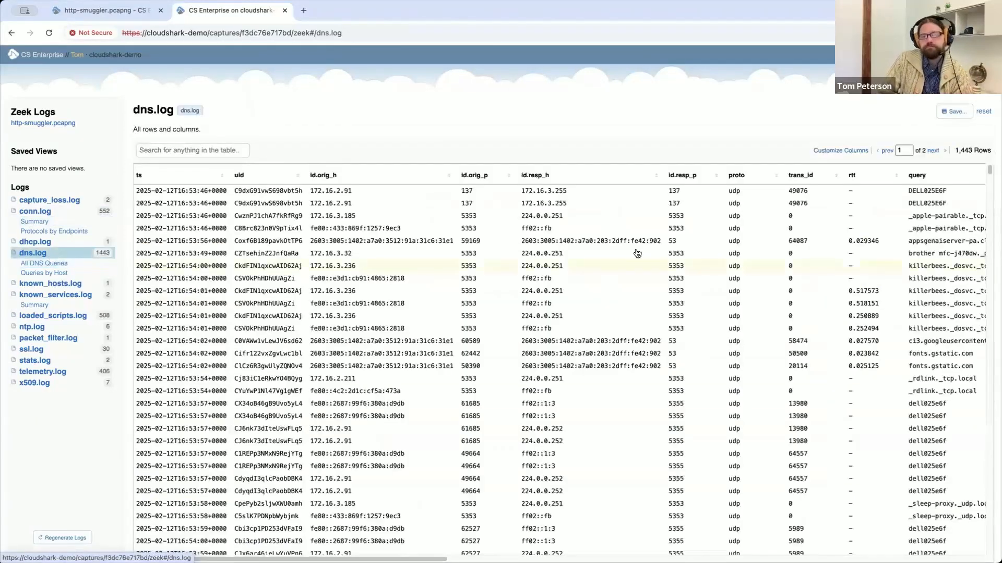
drag(405, 559, 381, 553)
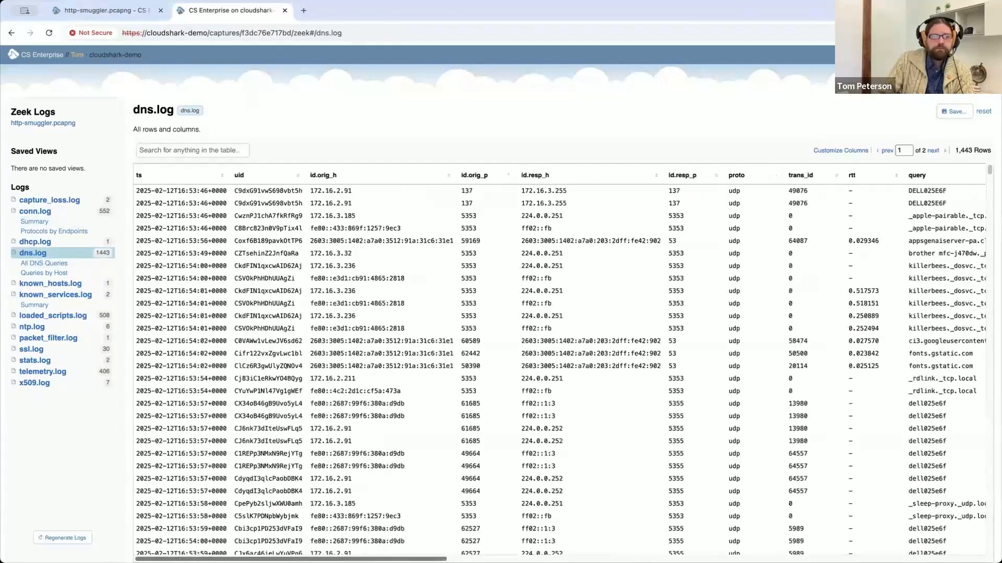
Step: Examine ssl.log across all its columns, from the hosts and server names to the ja4 and ja4s fingerprints
click(41, 353)
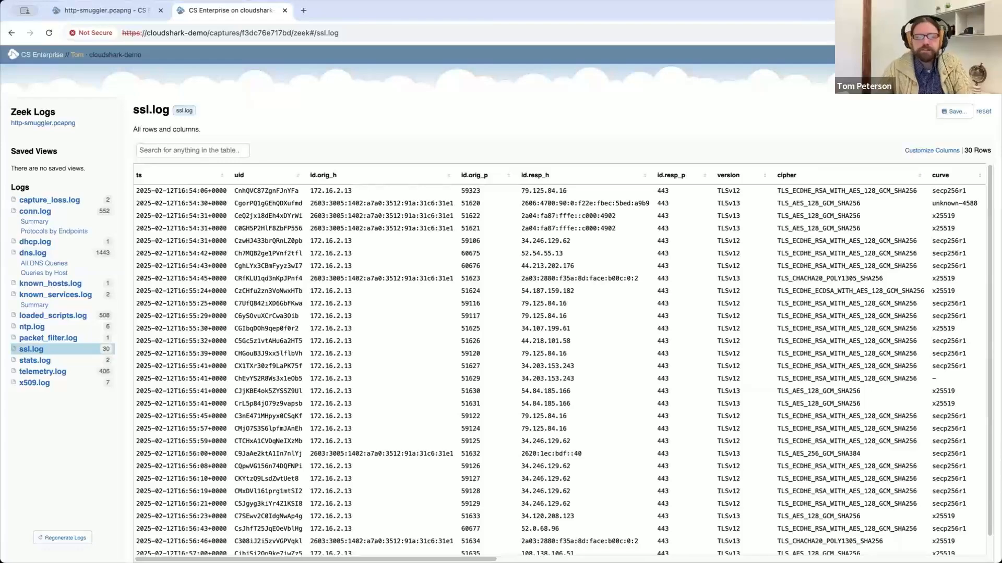
scroll(731, 532, right, 10)
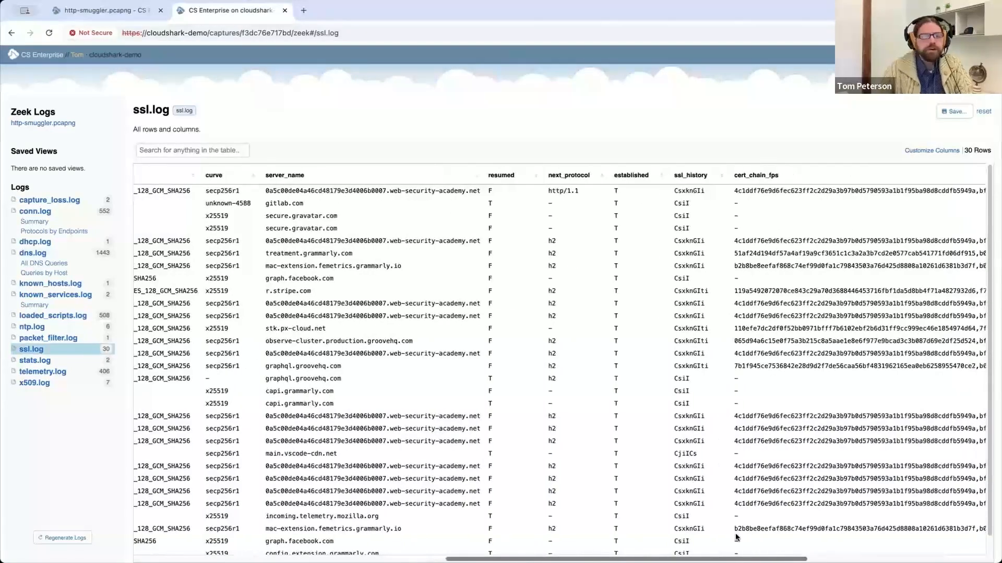
scroll(736, 537, right, 7)
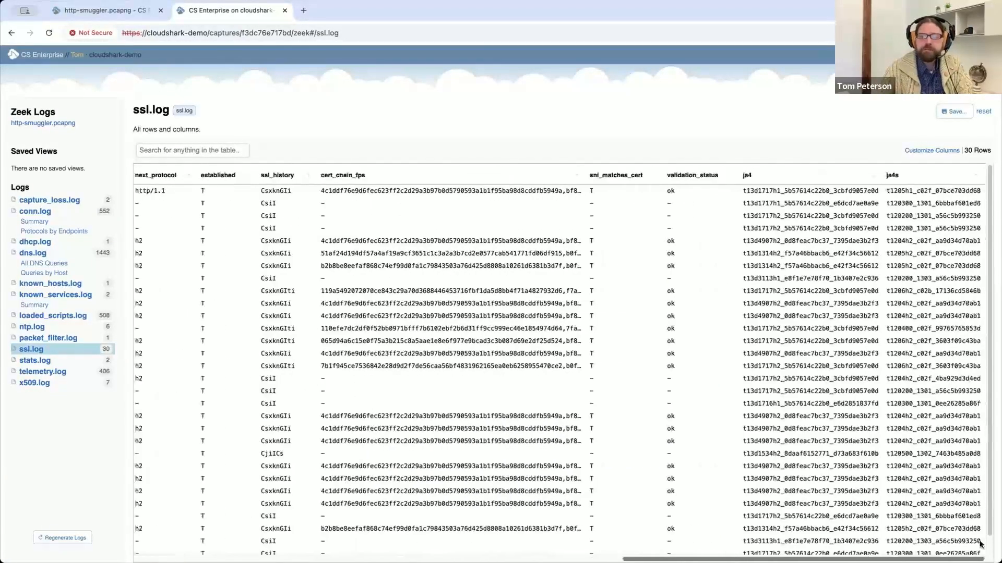
scroll(743, 500, left, 15)
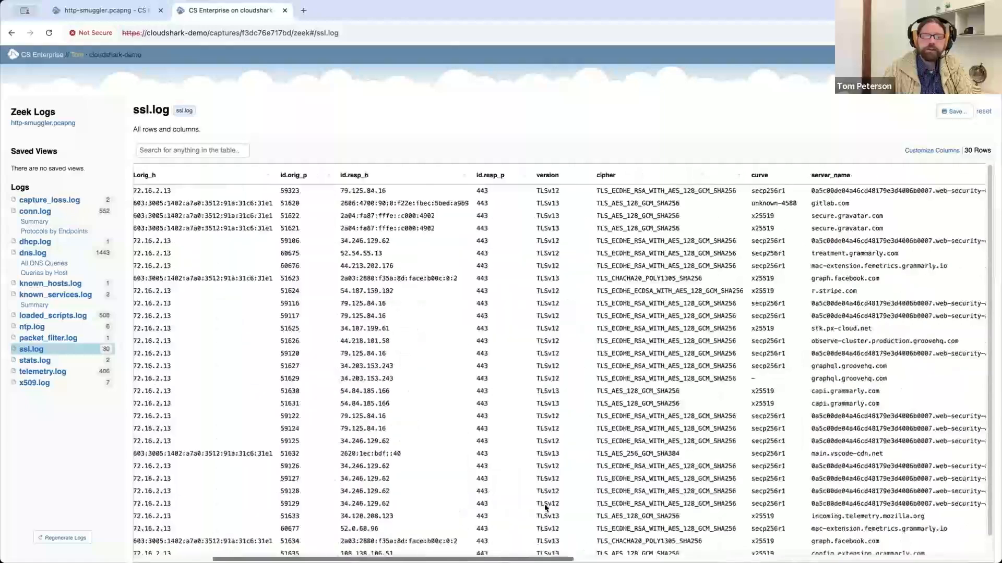
scroll(705, 485, right, 10)
scroll(705, 486, left, 15)
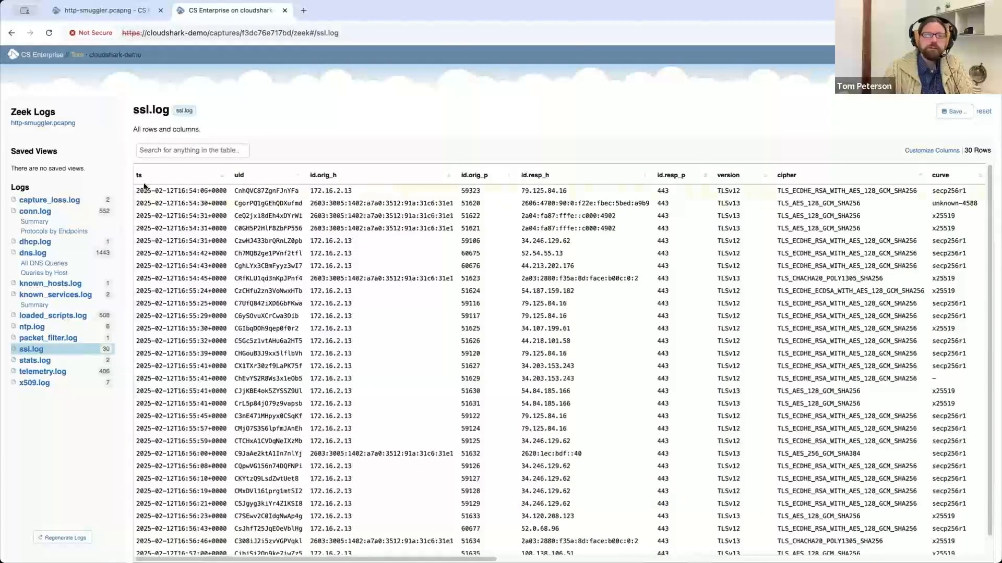
Step: Customize the ssl.log columns by clearing all of them and showing only id.orig_h and id.resp_h
click(919, 153)
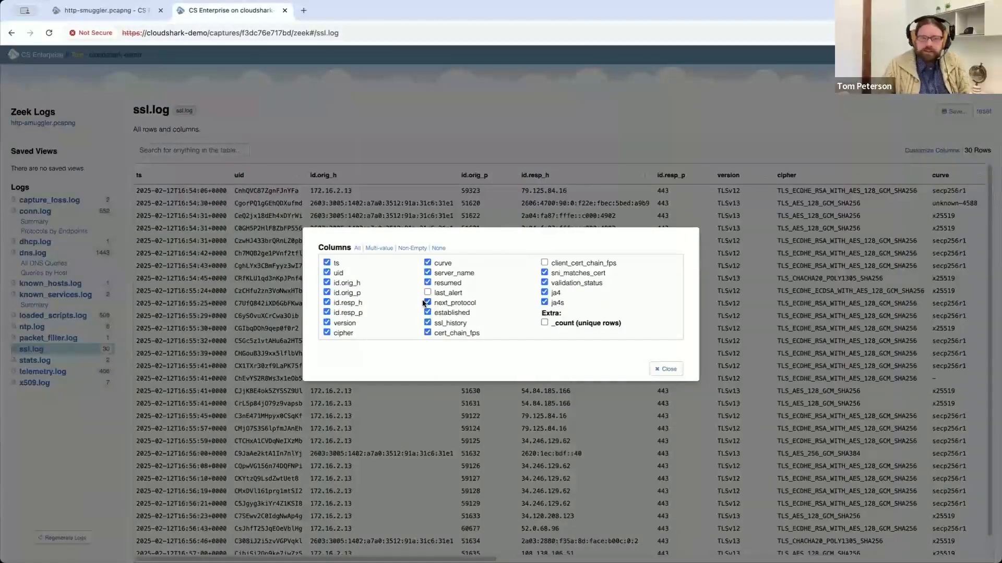
click(439, 249)
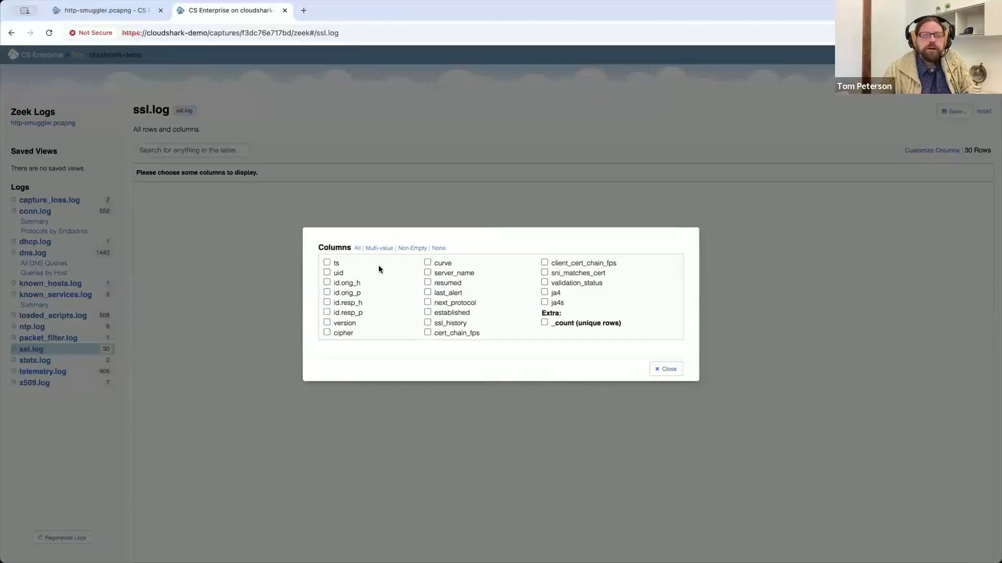
click(350, 282)
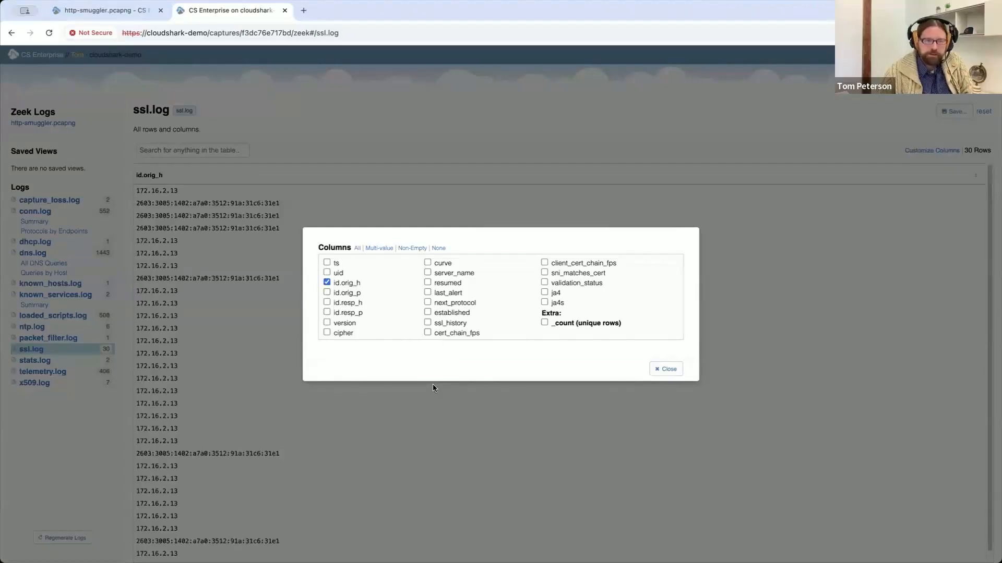
click(349, 312)
click(349, 314)
click(352, 302)
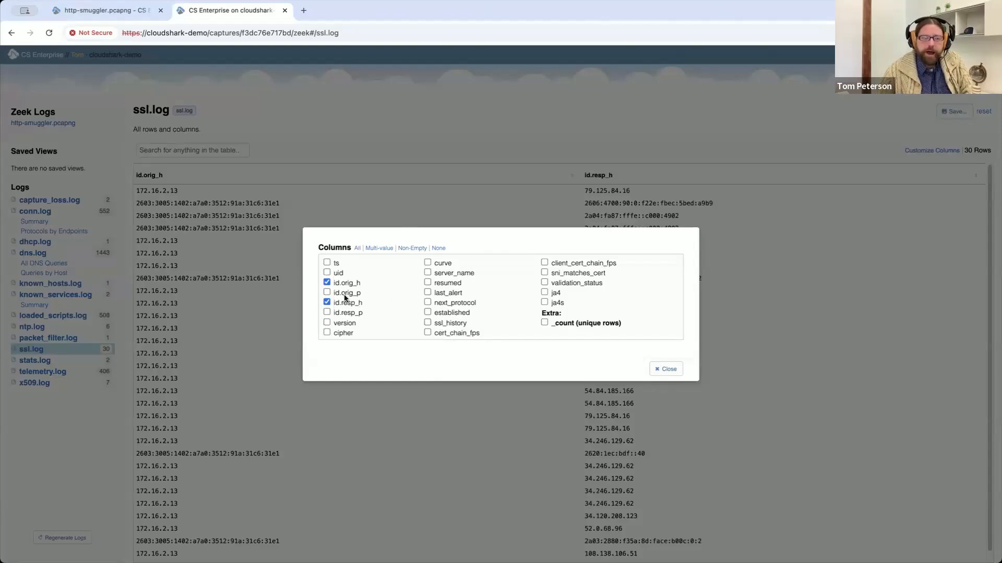
click(347, 312)
click(347, 313)
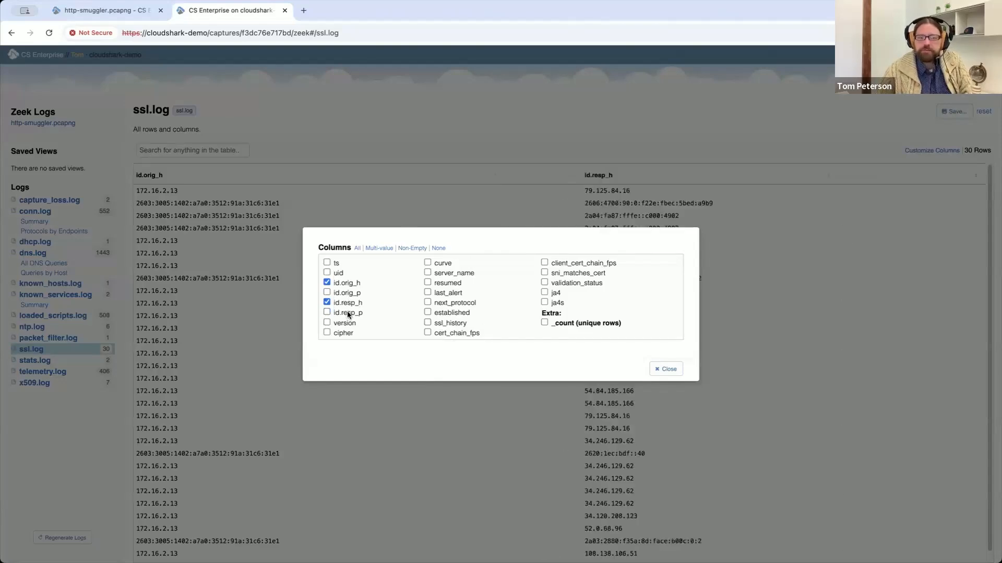
click(349, 313)
click(349, 313)
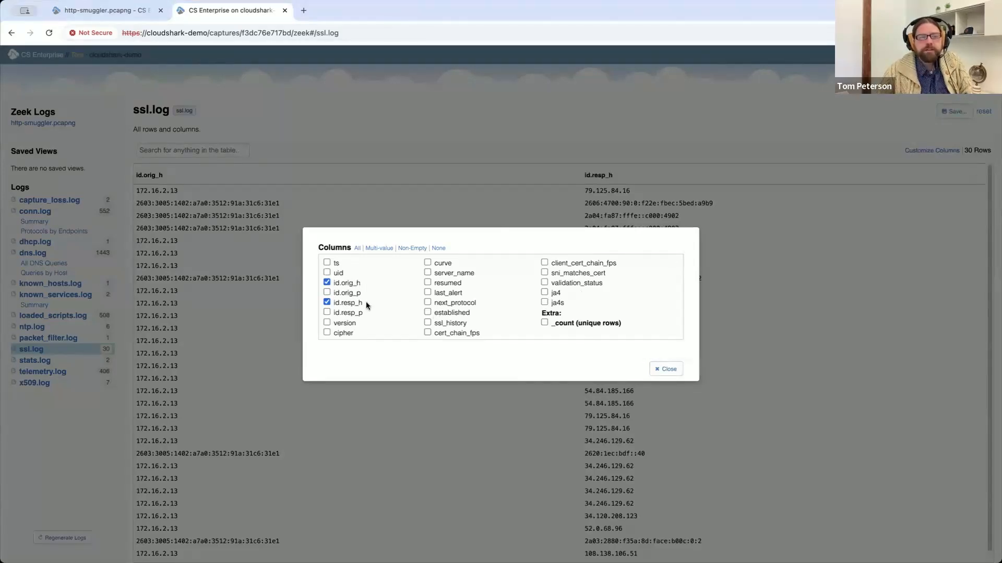
Step: Add the server_name, next_protocol and ja4 columns to the ssl.log table and close the column chooser
click(428, 273)
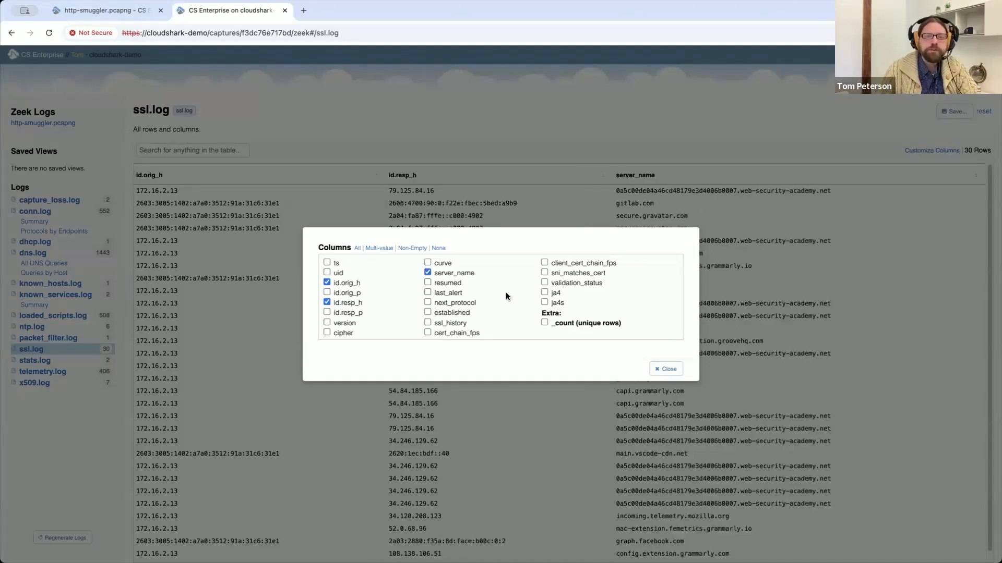
click(428, 303)
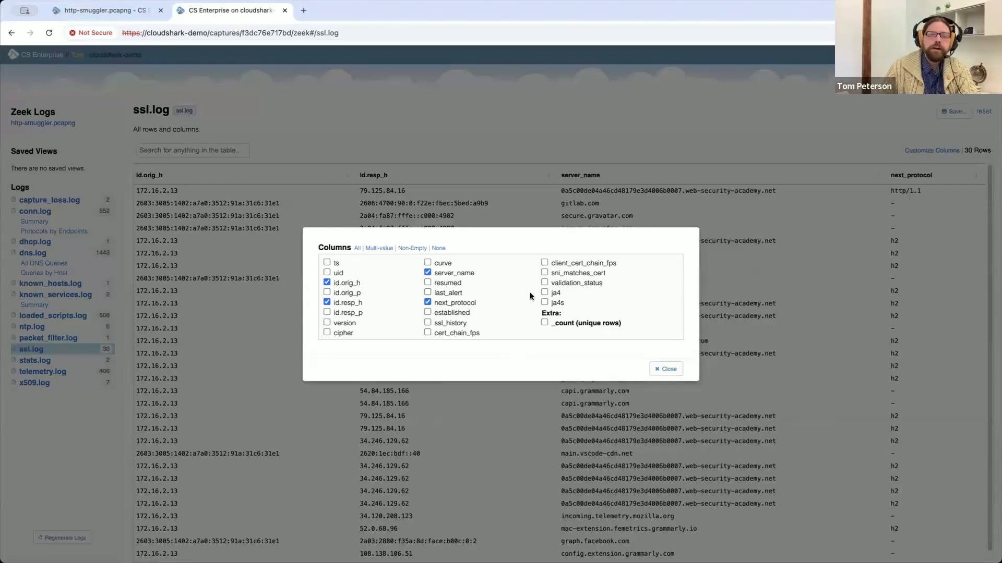
click(544, 292)
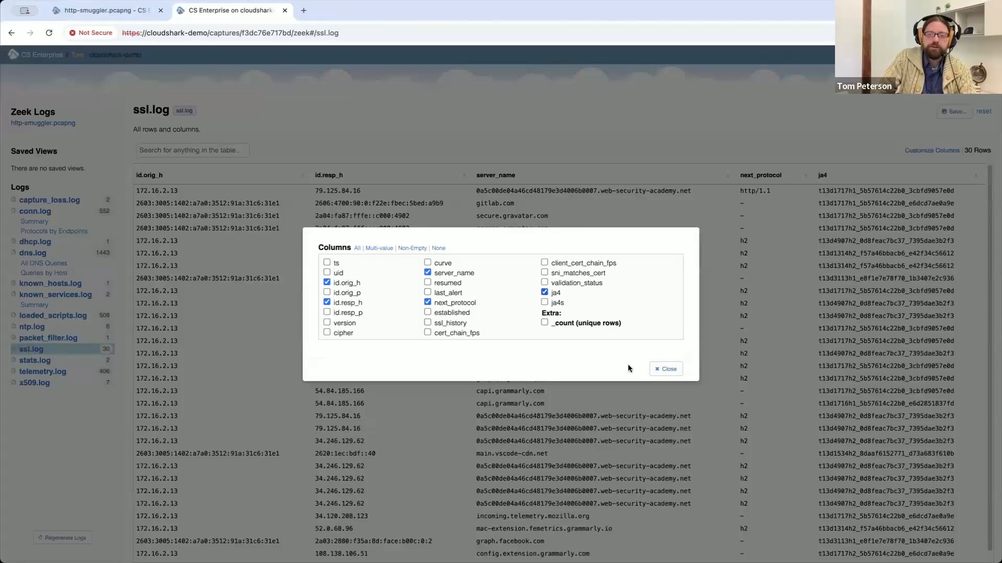
click(674, 370)
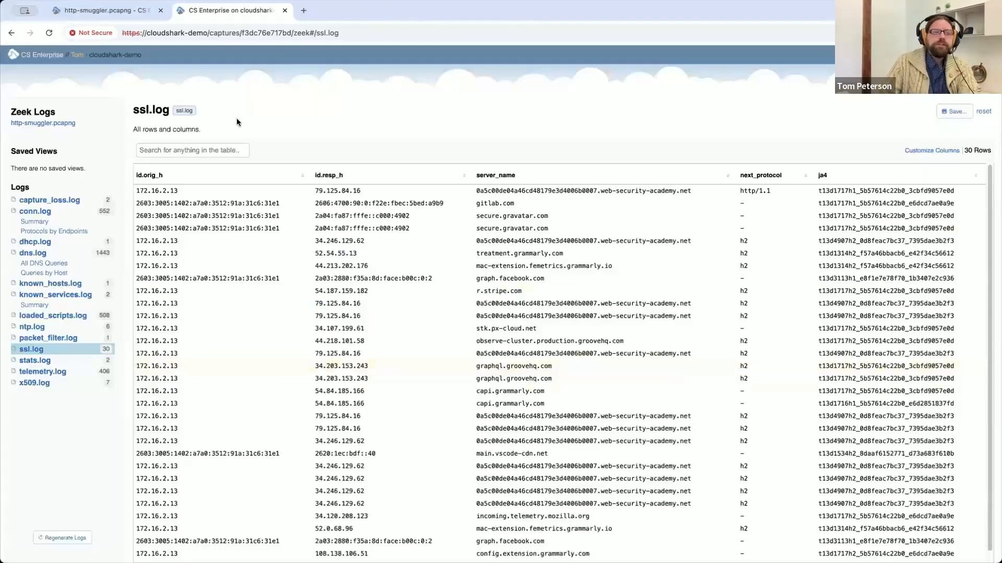
Step: Filter ssl.log for the JA4 hash t13d4907h2_0d8feac7bc37_7395dae3b2f3 and open the packets of the first matching row
click(207, 150)
text(t13d4907h2_0d8feac7bc37_7395dae3b2f3)
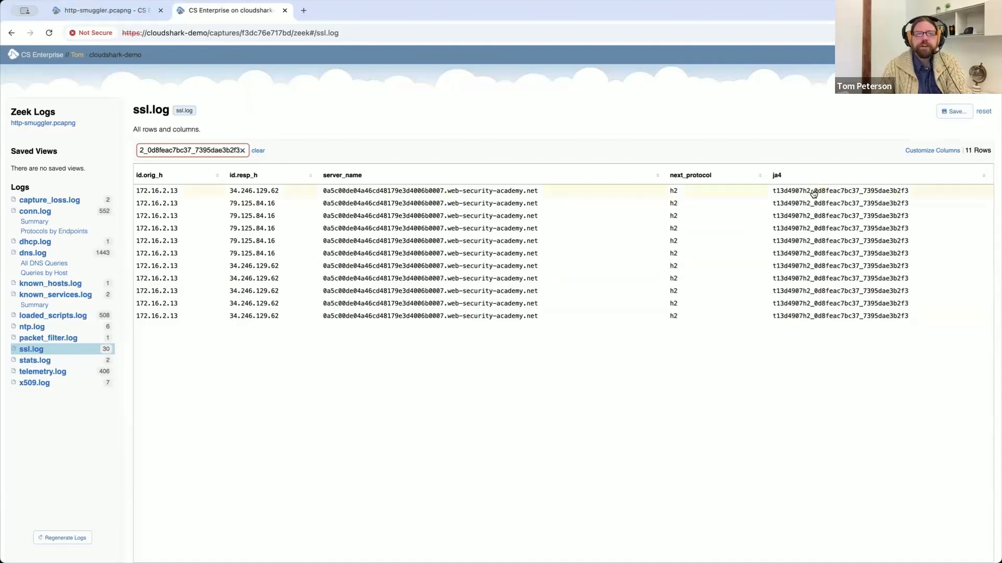
click(464, 197)
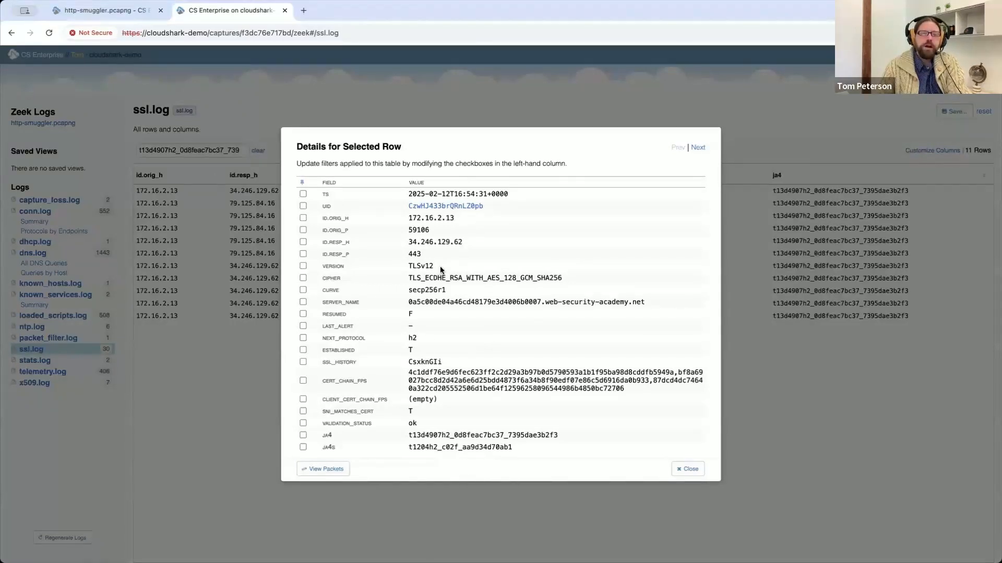
click(338, 470)
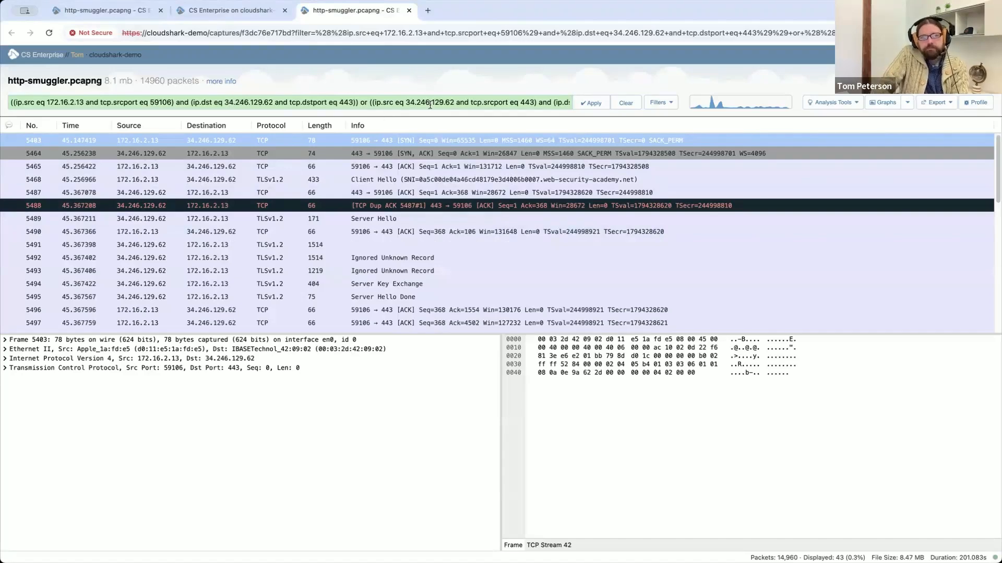
Step: Select the HTTP2 GET /admin packet and compare its HTTP2 stream with the raw TCP stream
right_click(510, 175)
click(499, 116)
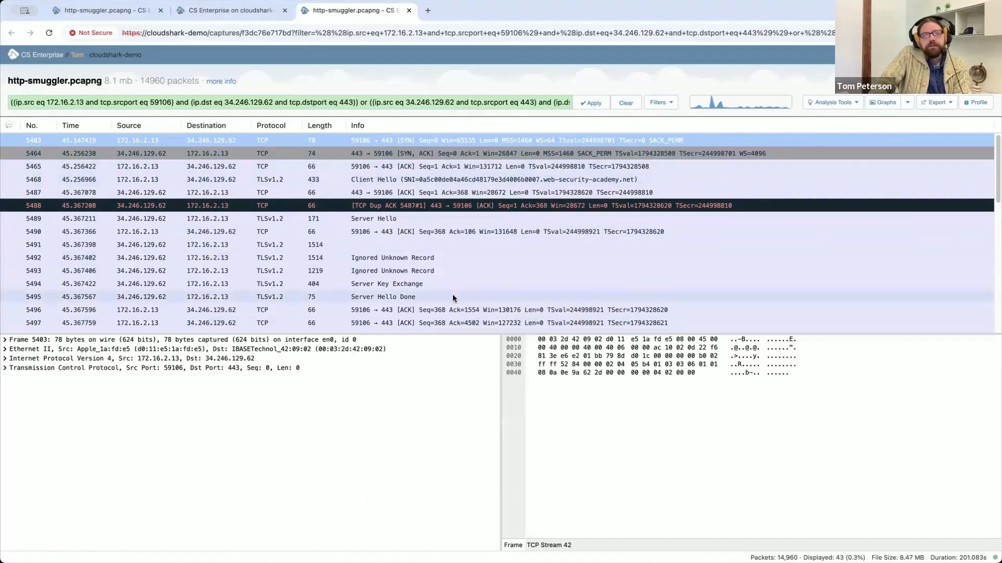
scroll(468, 202, down, 5)
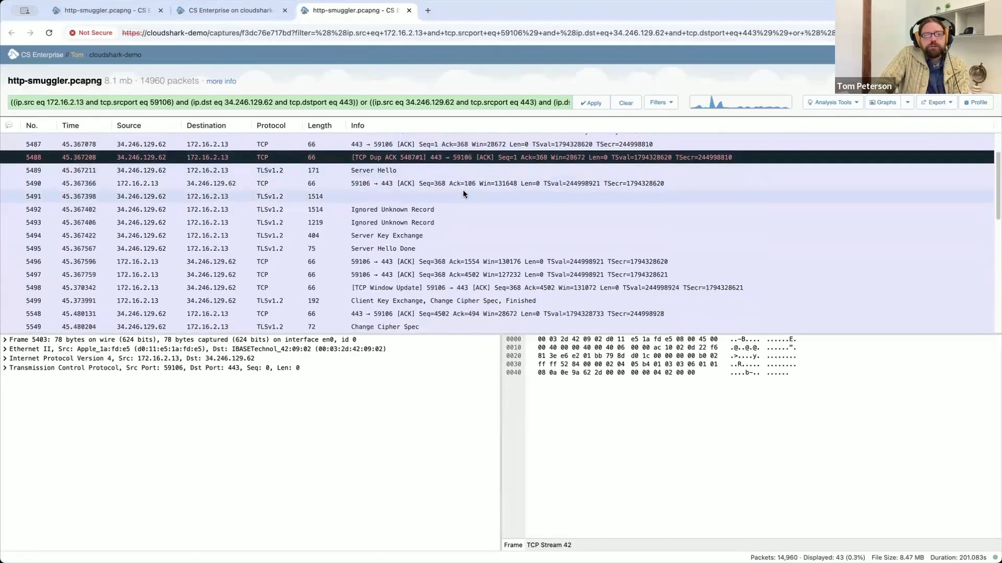
scroll(464, 188, down, 2)
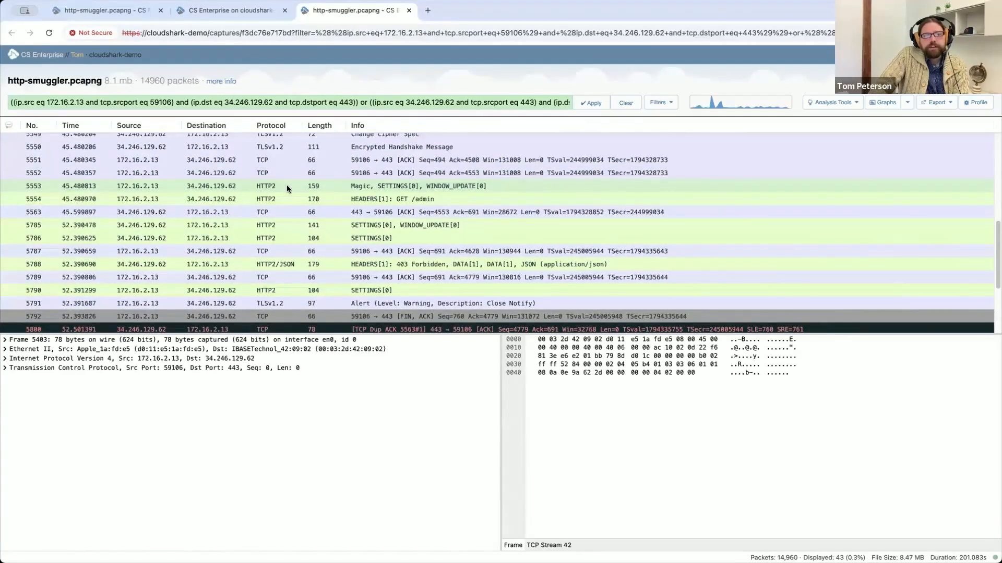
click(296, 199)
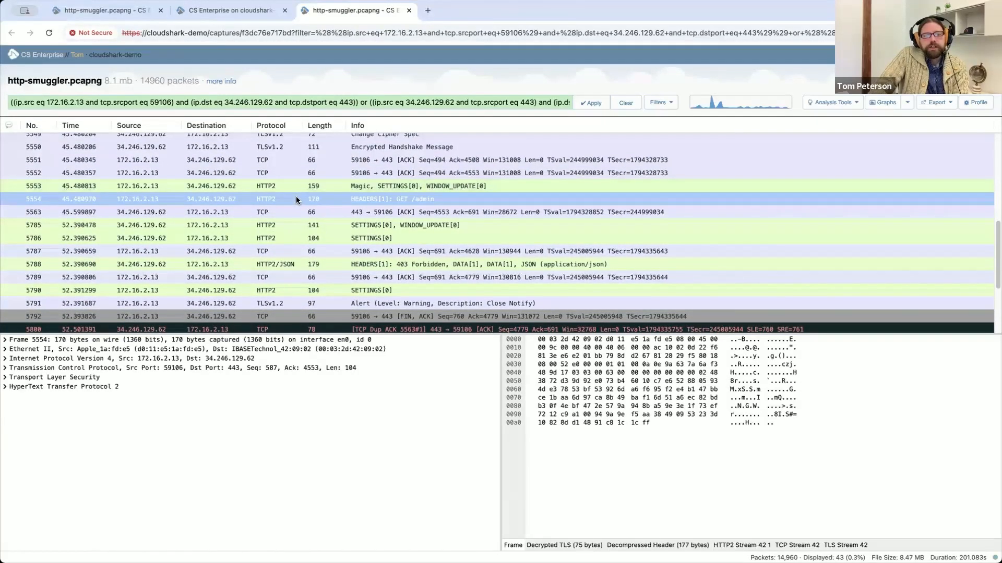
click(742, 544)
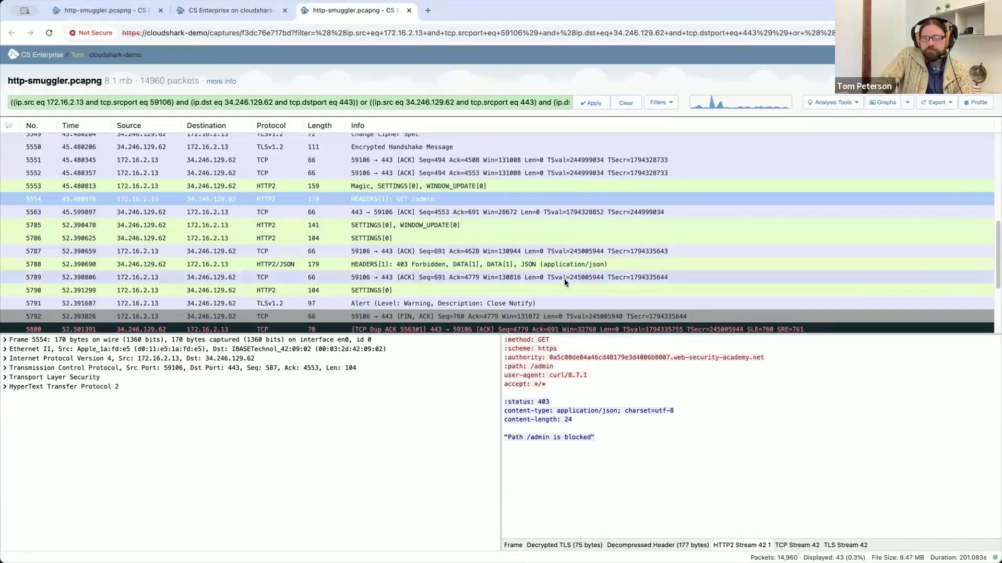
click(798, 545)
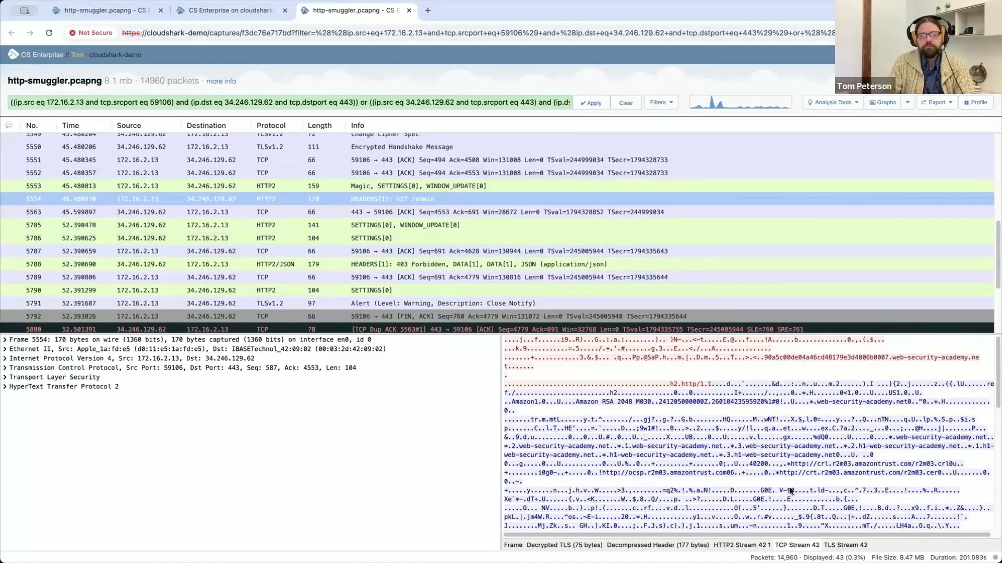
click(733, 545)
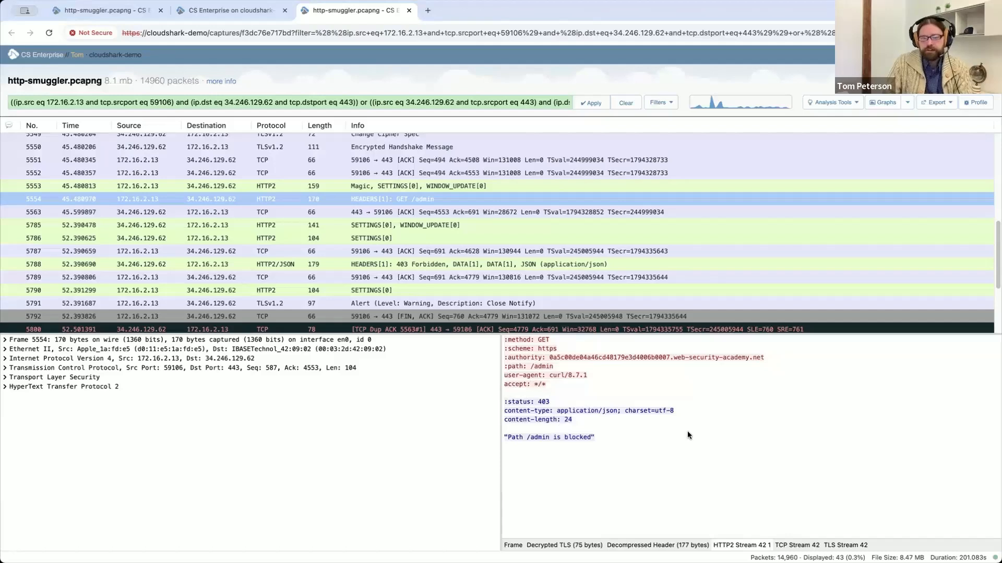
Step: Compare the GET /admin packet's raw frame bytes with its decrypted TLS and decompressed header bytes
click(511, 545)
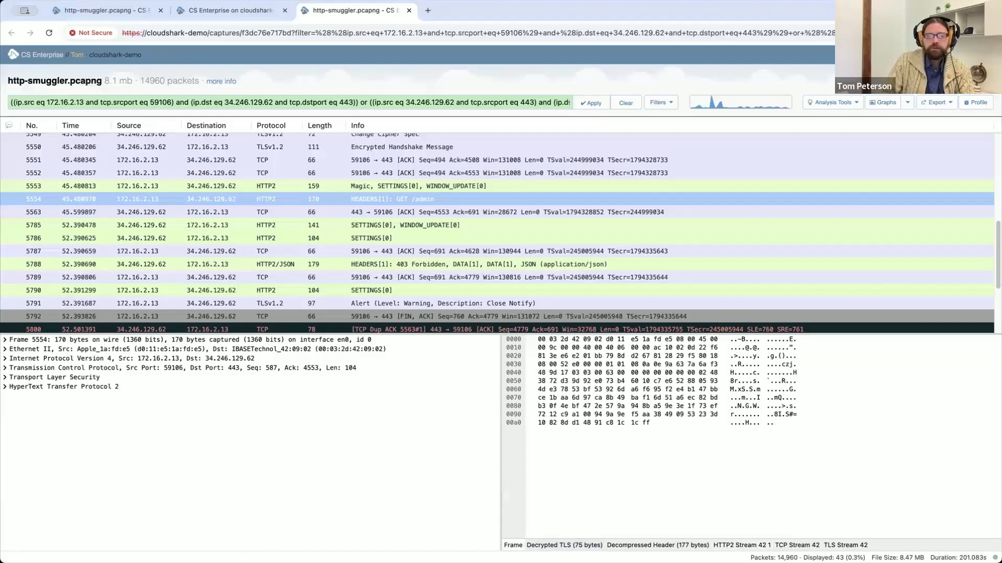
click(564, 545)
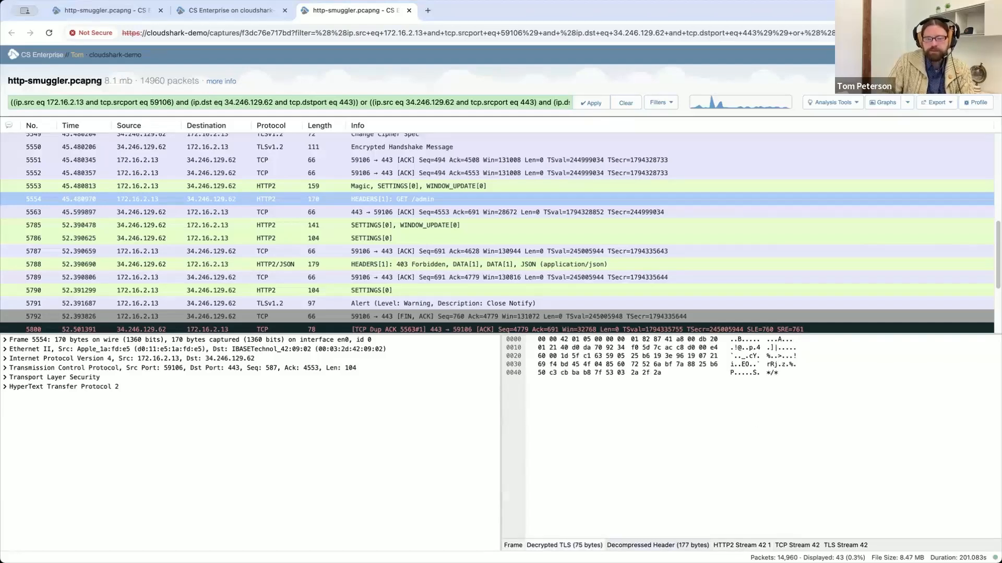
click(657, 545)
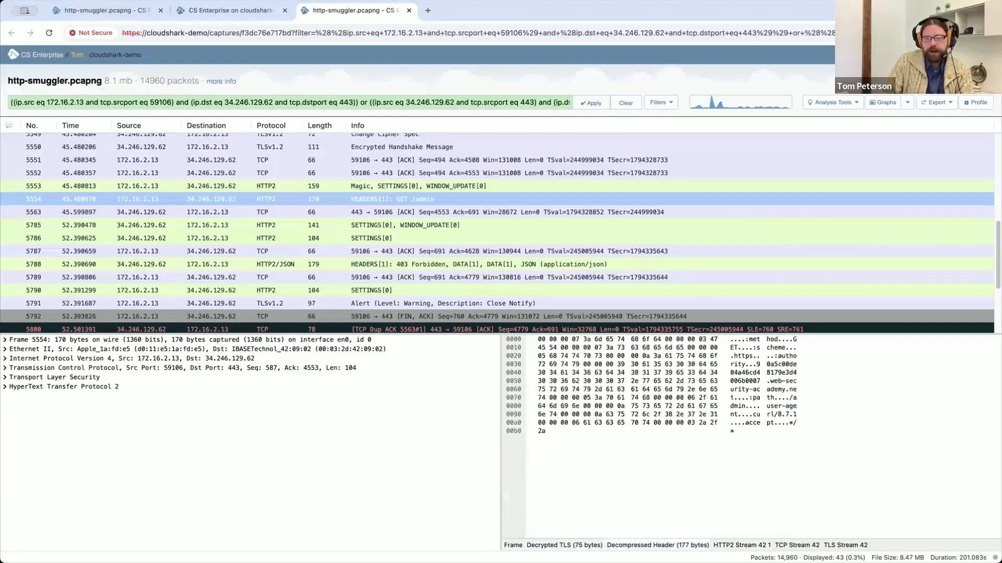
Step: Expand the packet's Transmission Control Protocol details and locate the source port and raw sequence number in the frame bytes
click(509, 546)
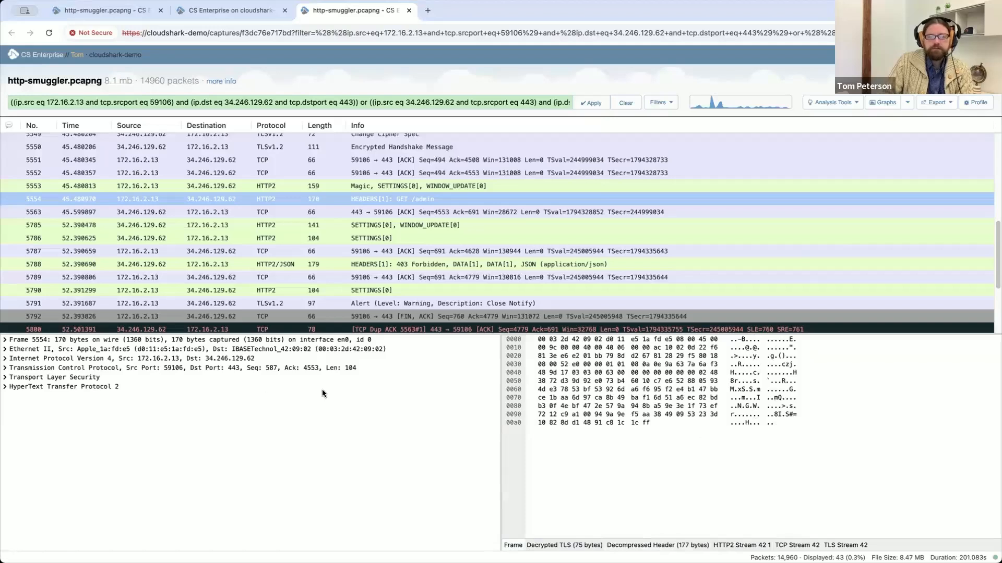
click(89, 373)
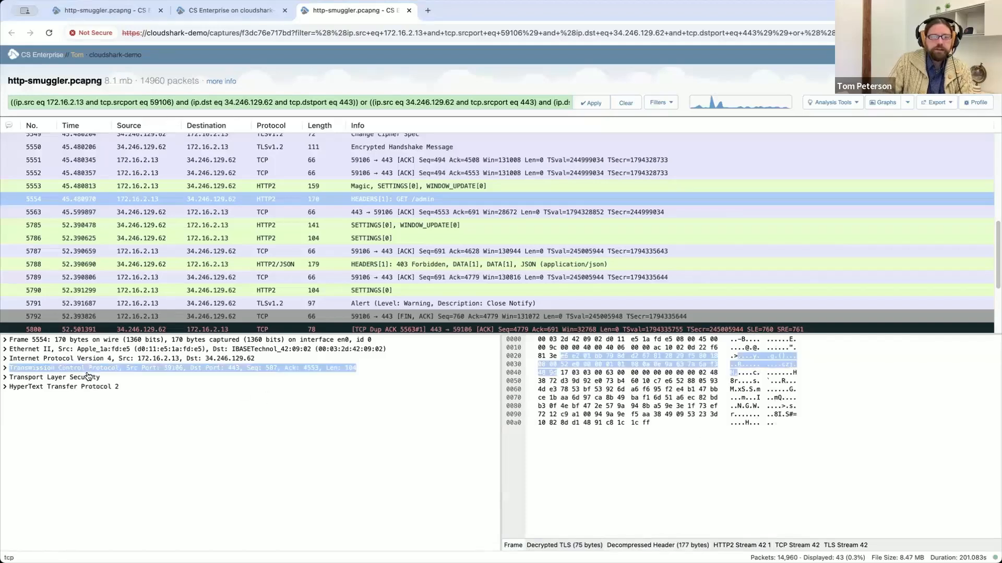
click(5, 368)
click(52, 377)
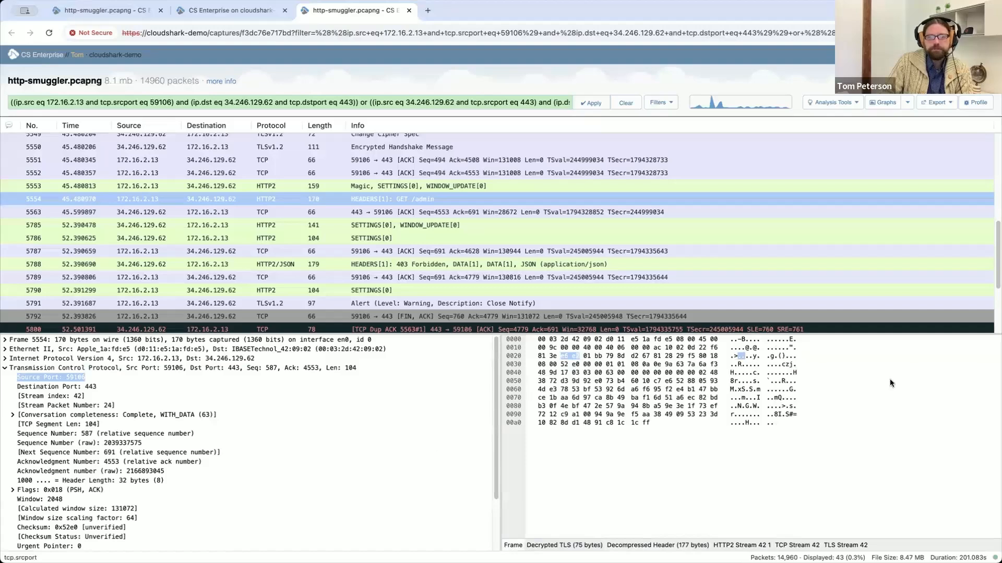
click(94, 443)
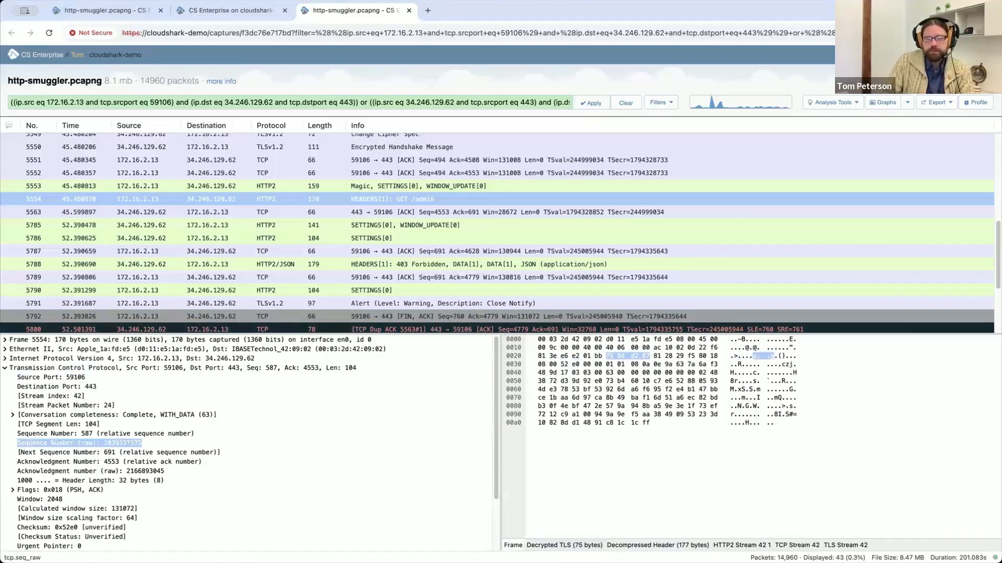
Step: Match the decrypted TLS bytes to the HTTP2 authority, scheme, user-agent and method headers in the packet details
click(564, 545)
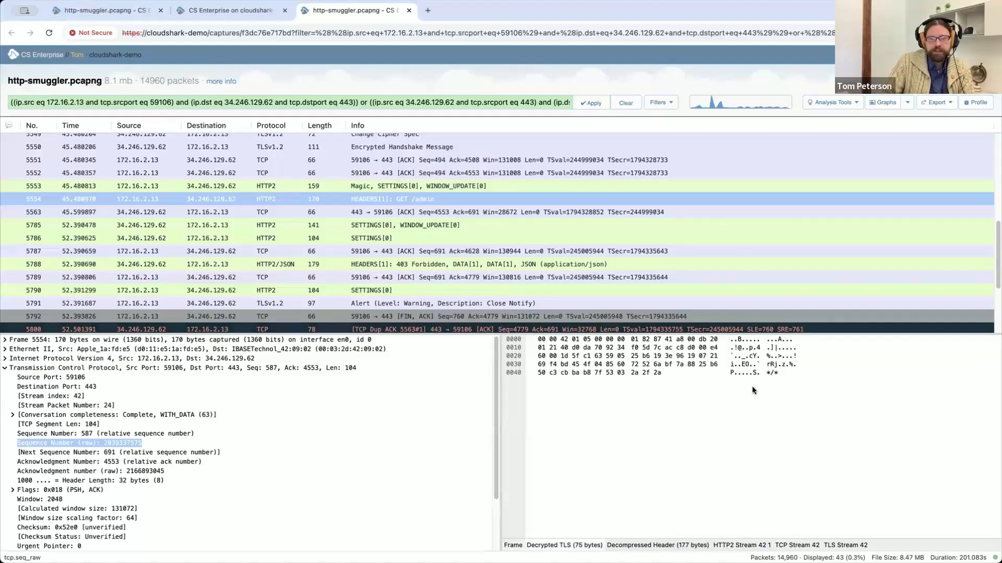
click(744, 368)
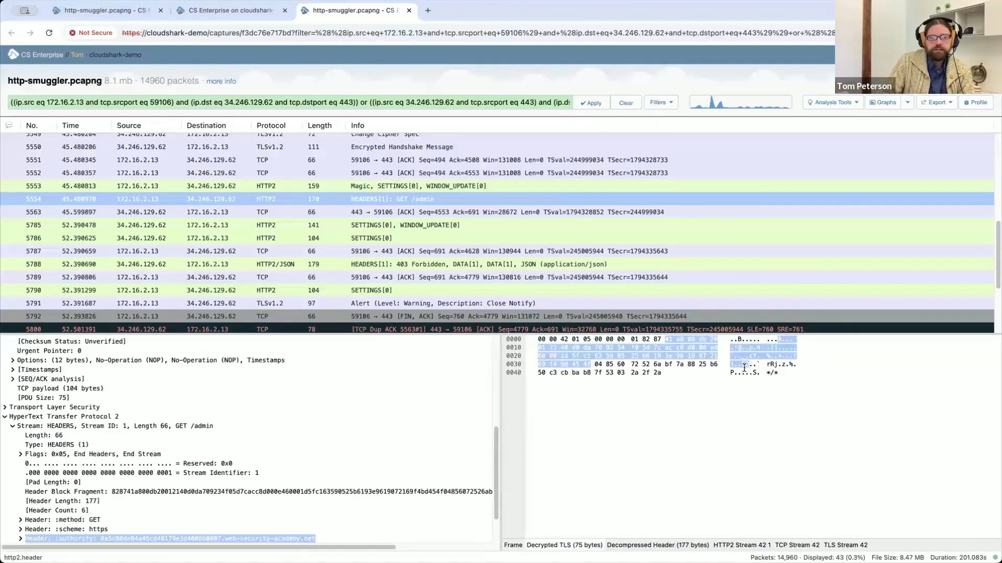
key(Up)
scroll(220, 493, down, 2)
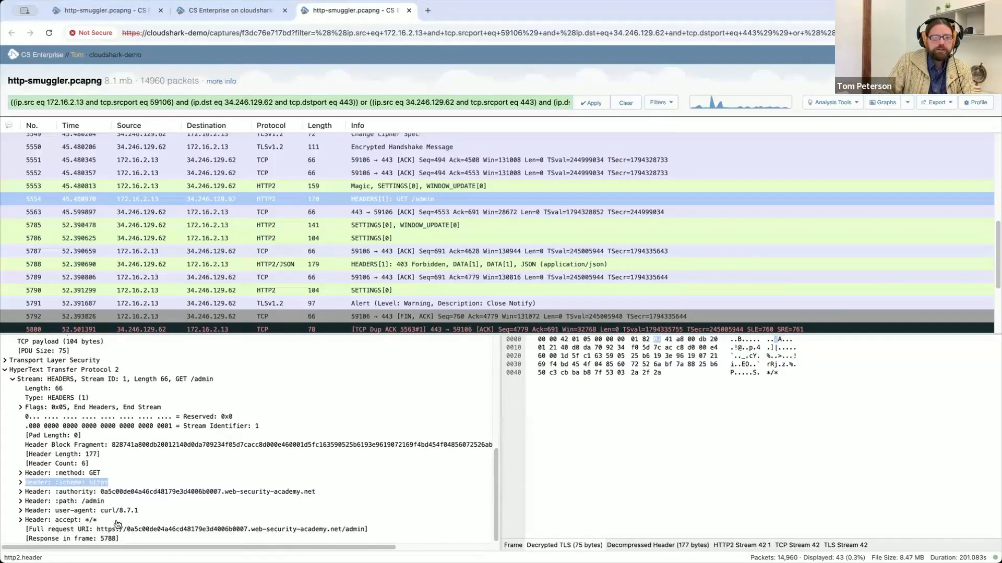
click(79, 511)
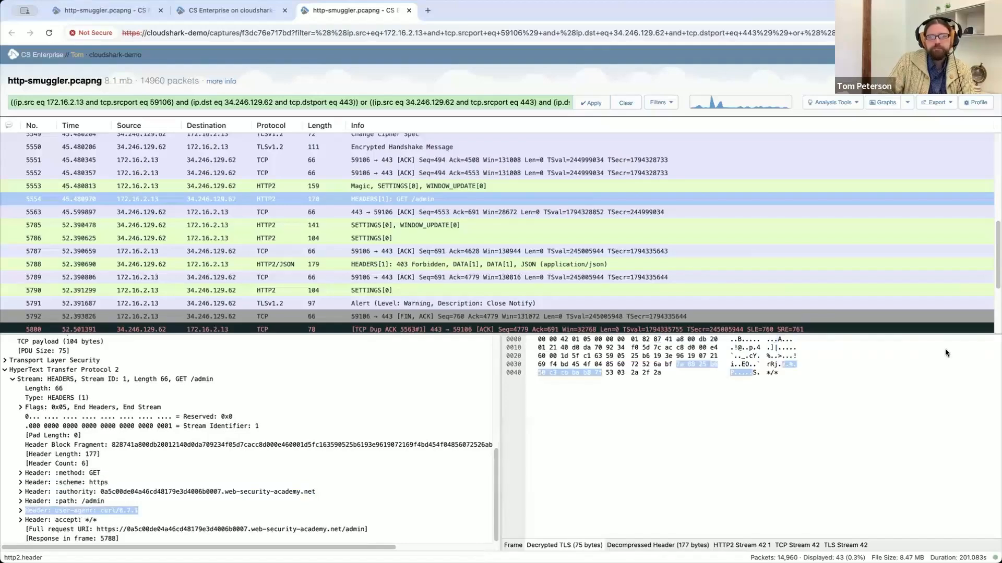
click(93, 474)
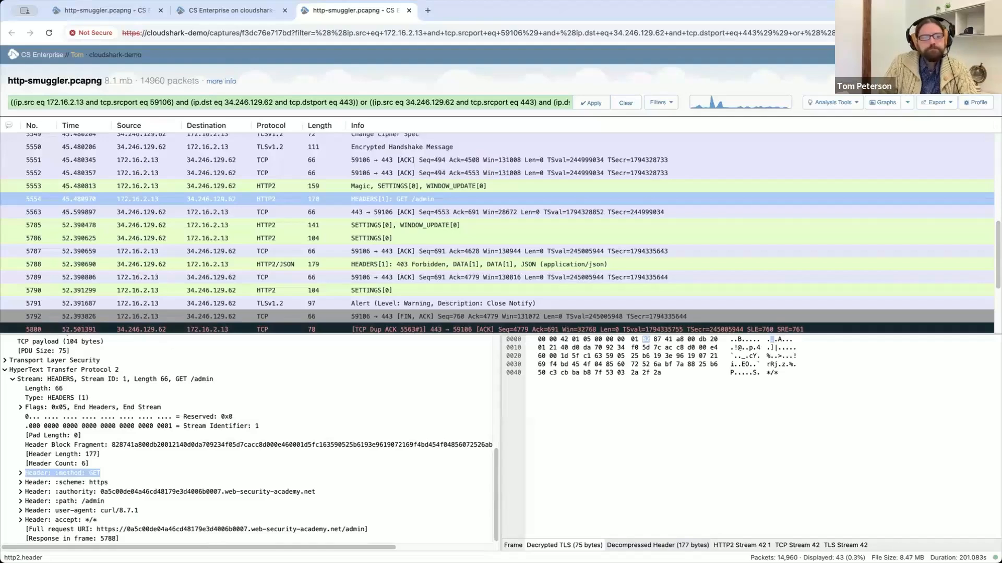
Step: View the decompressed header bytes of the GET /admin packet, followed by its HTTP2 stream
click(658, 545)
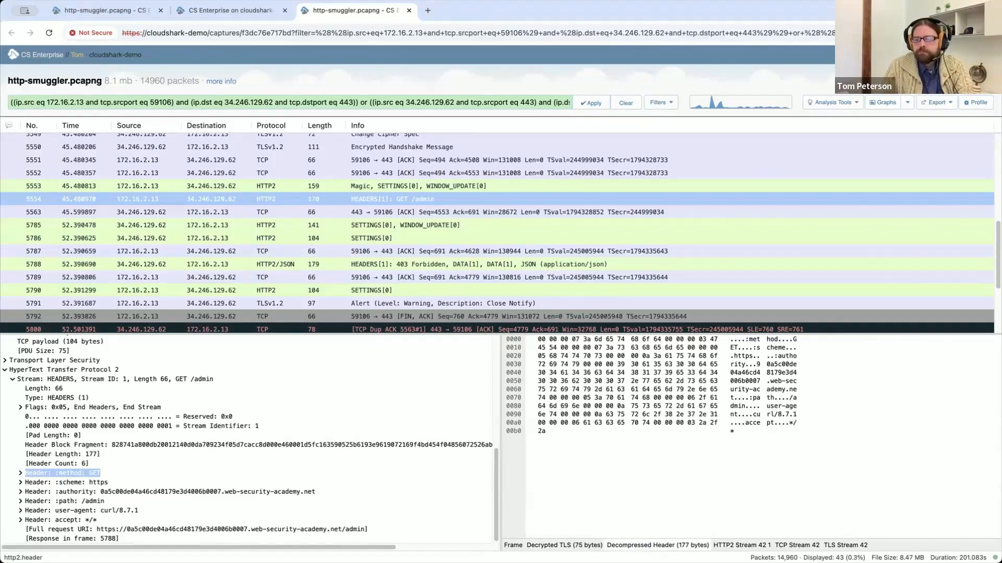
click(728, 546)
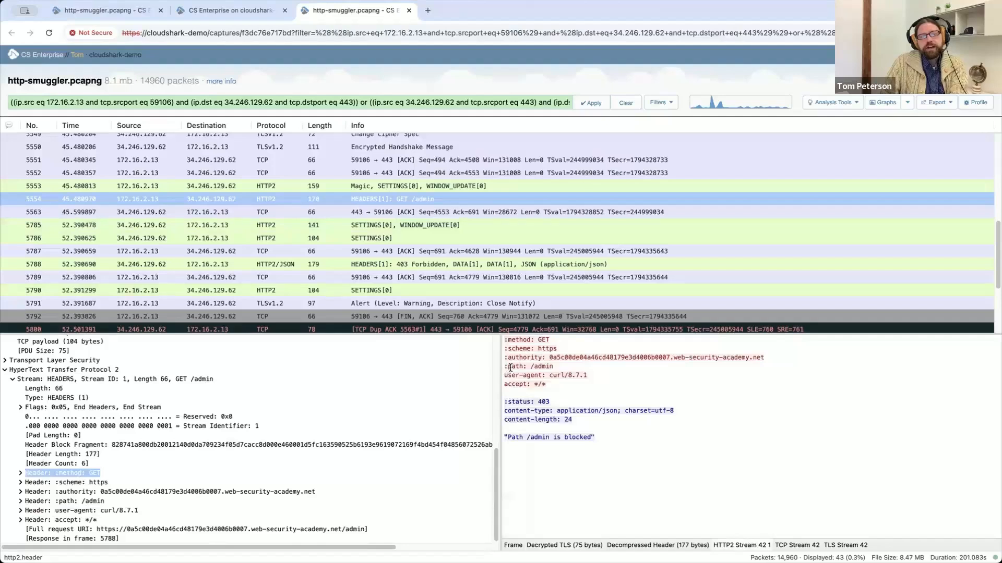
right_click(553, 374)
click(554, 447)
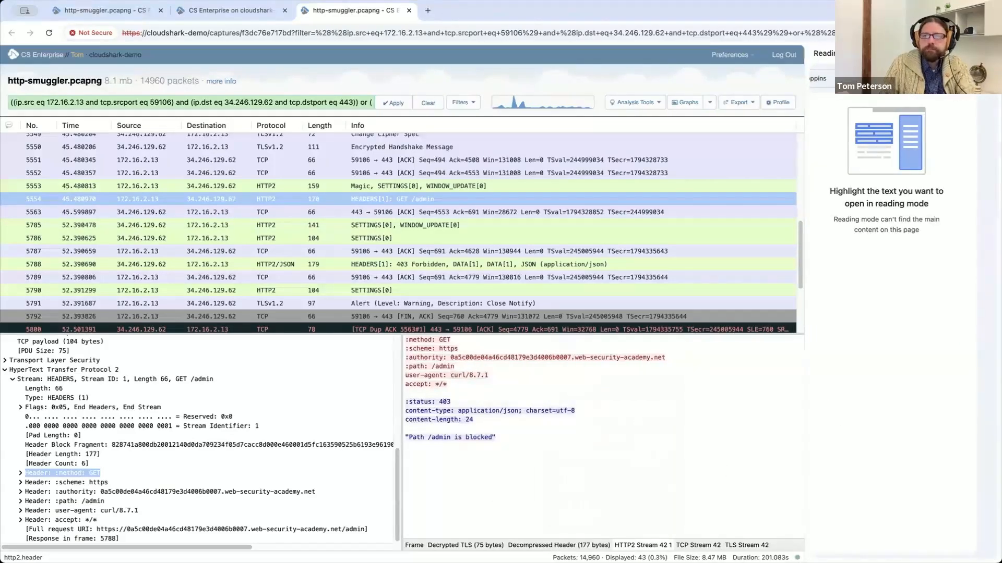
Step: Close the reading mode side panel and select the Client Hello packet near the start of the filtered stream
click(986, 53)
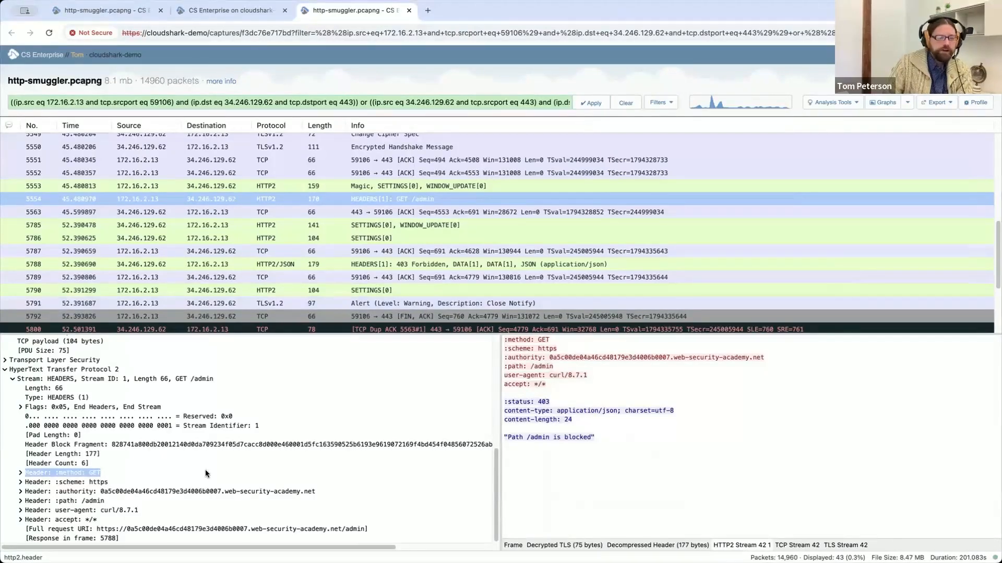
scroll(348, 250, up, 5)
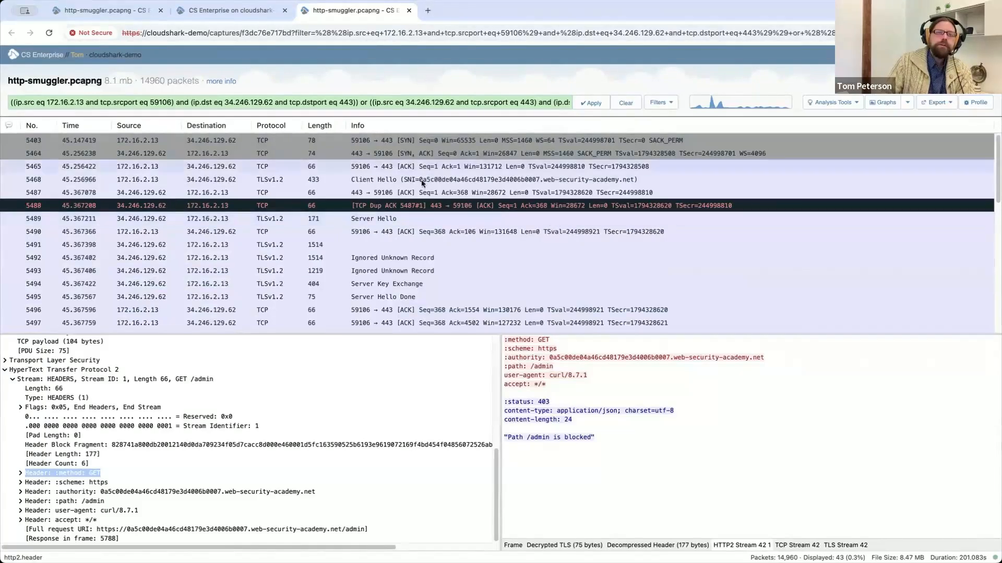
click(431, 141)
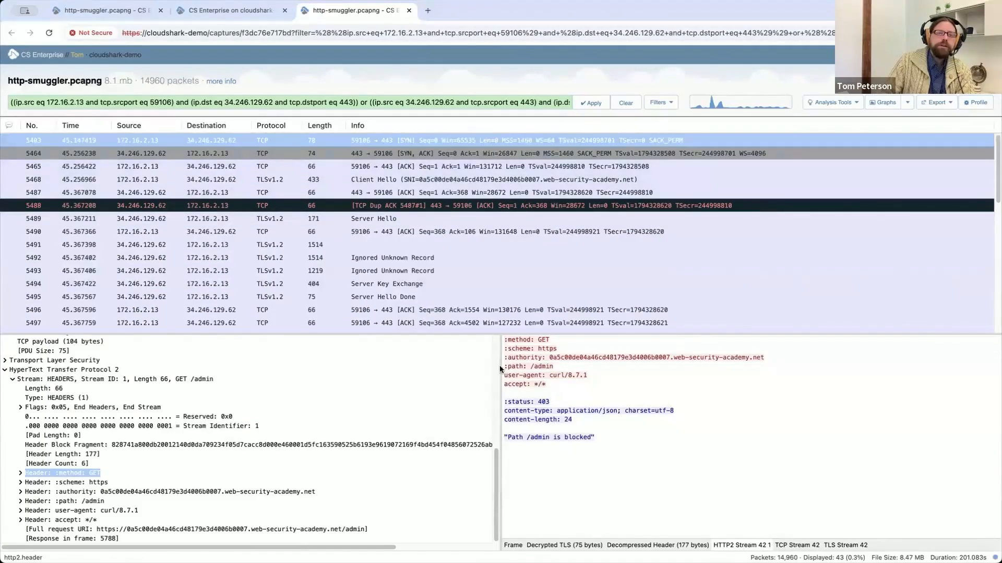
click(446, 180)
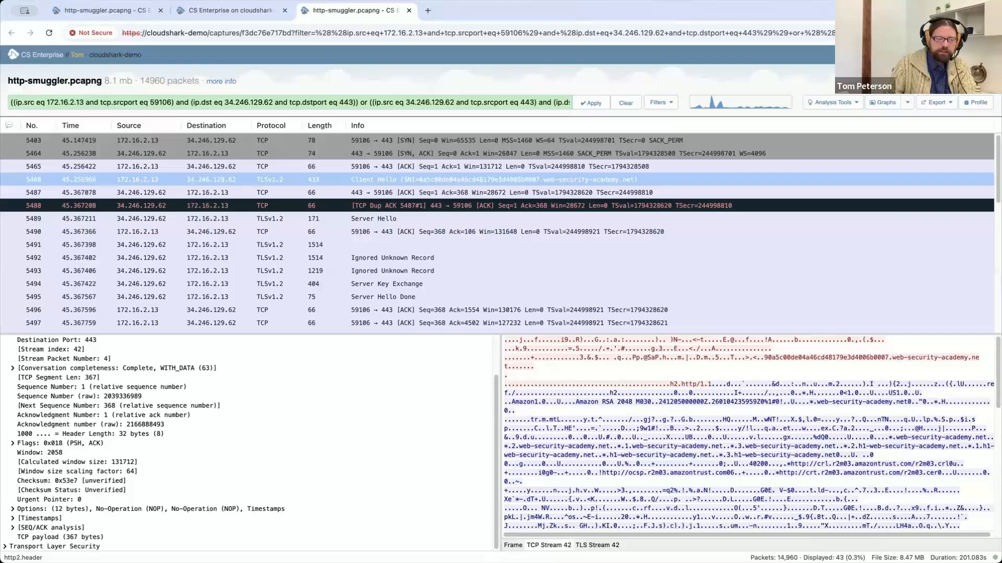
Step: Locate the Client Hello's raw sequence number, raw acknowledgment number and window size scaling factor in the frame bytes
click(128, 397)
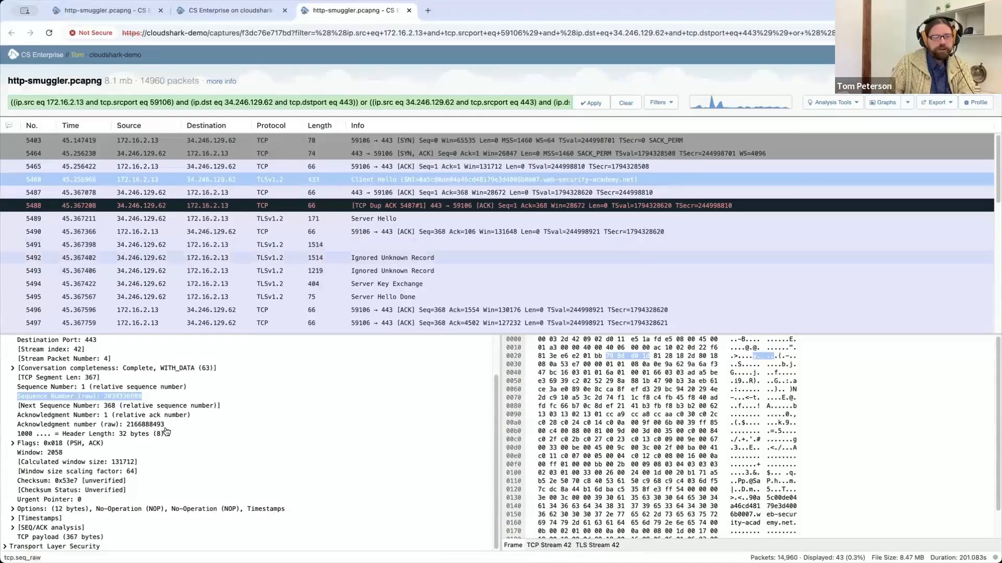
click(139, 424)
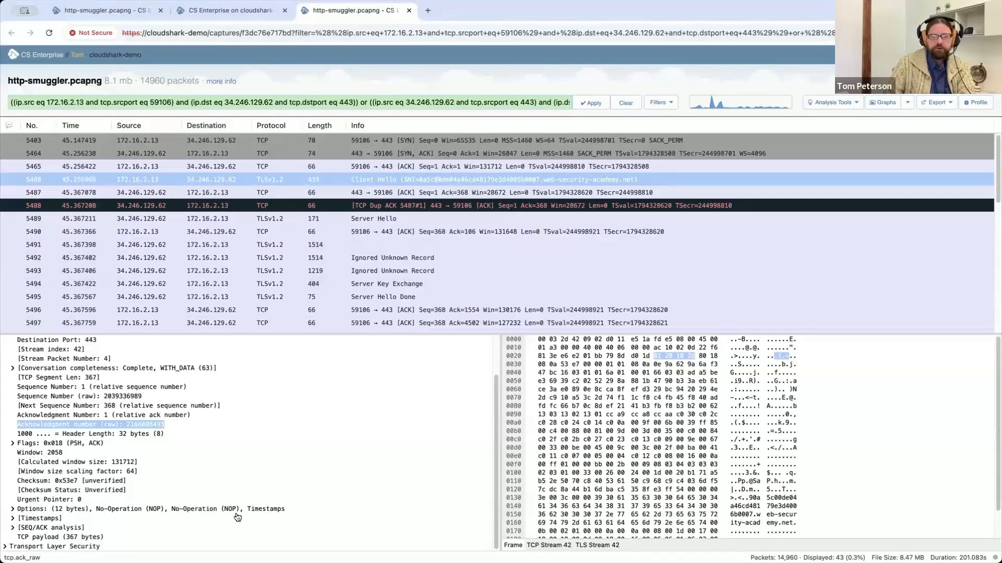
click(77, 472)
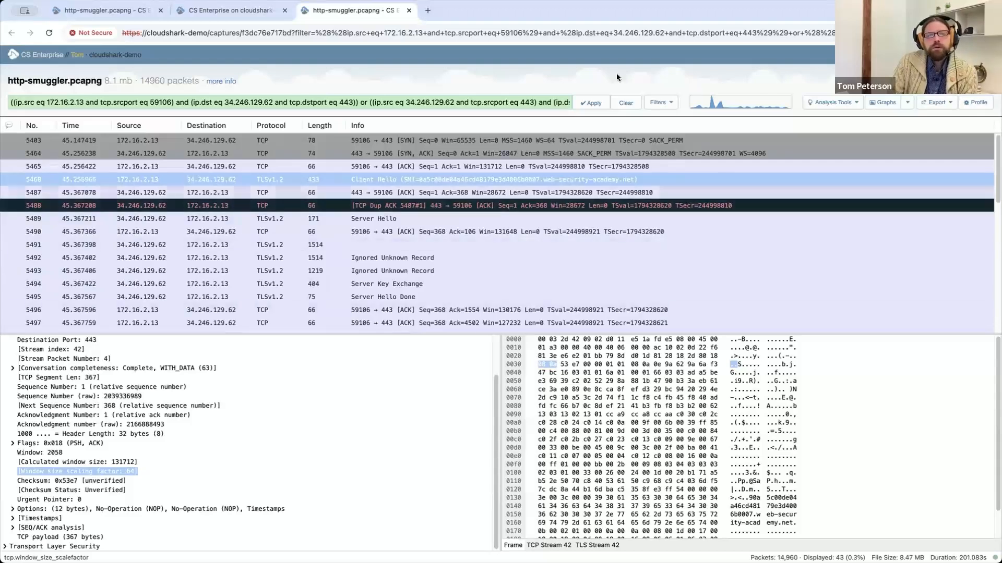
Step: Replace the stream's display filter with the tls.handshake.ja4 field to list only packets carrying a JA4 fingerprint
click(528, 100)
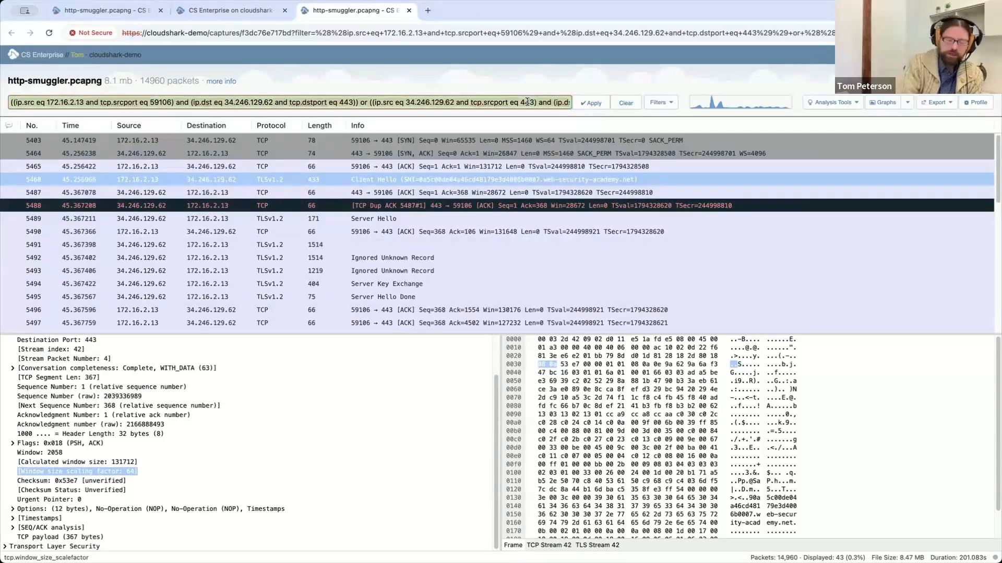
key(super+a)
key(BackSpace)
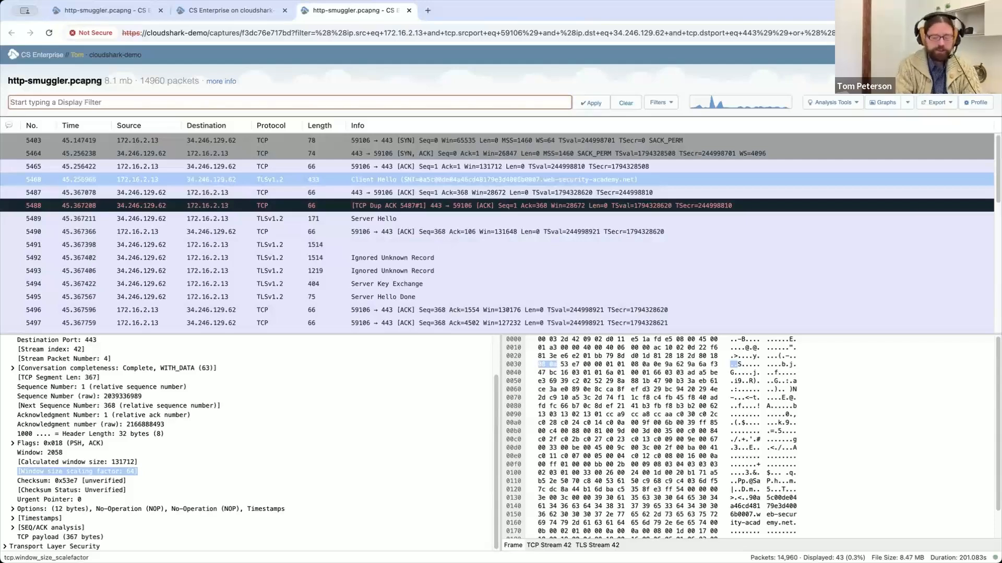
text(tls)
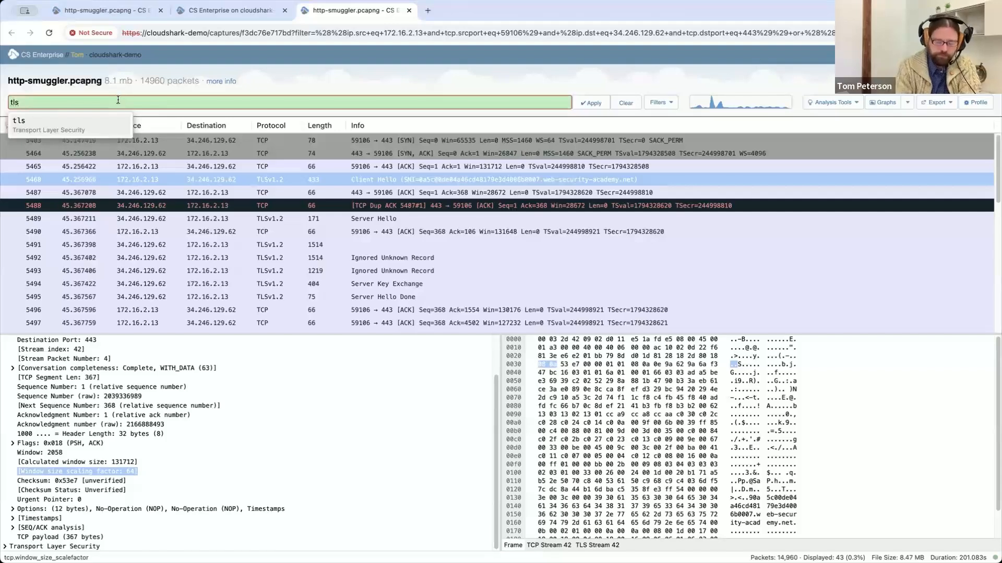
text(.)
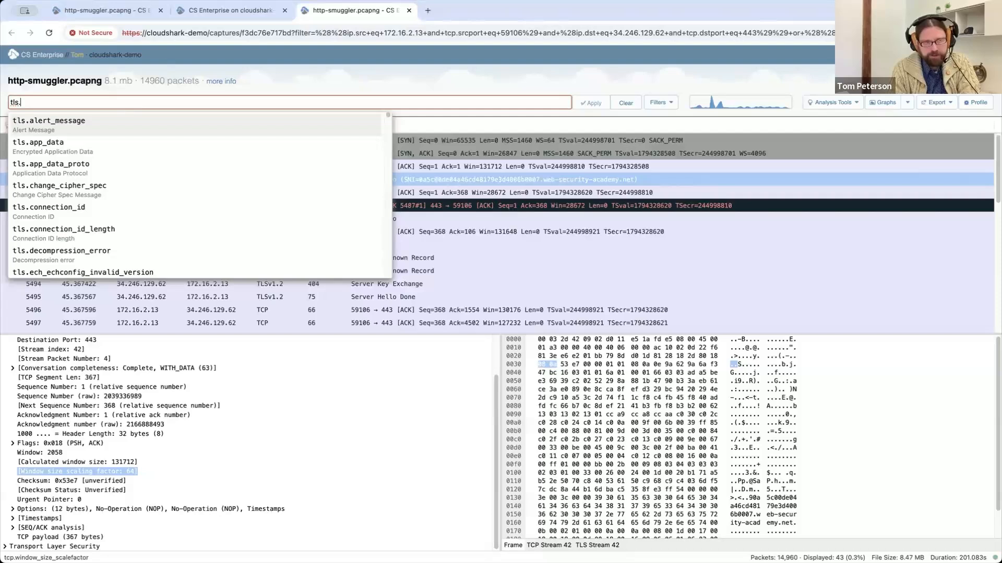
scroll(139, 200, down, 10)
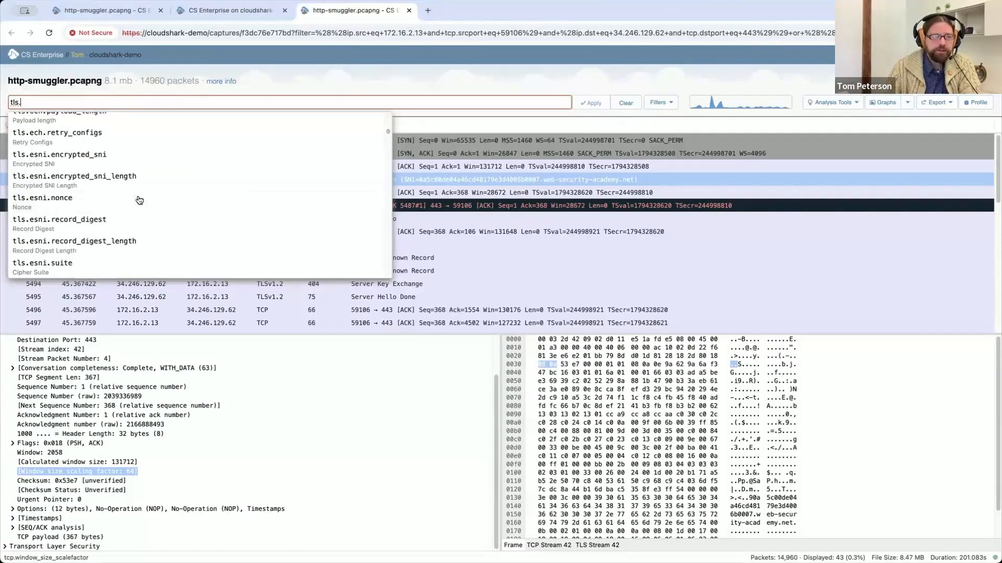
scroll(140, 200, down, 5)
scroll(144, 199, up, 15)
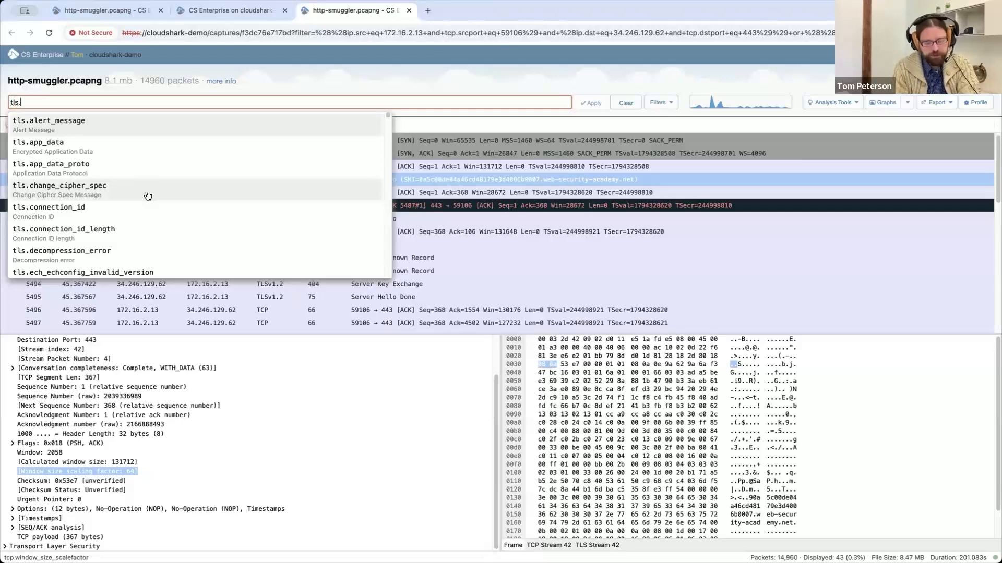
text(hand)
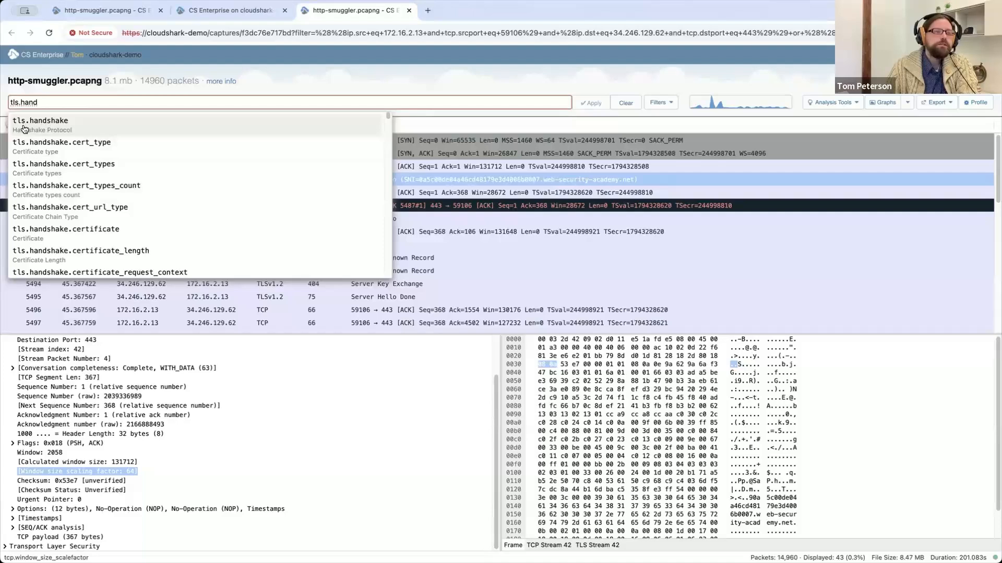
scroll(224, 190, down, 10)
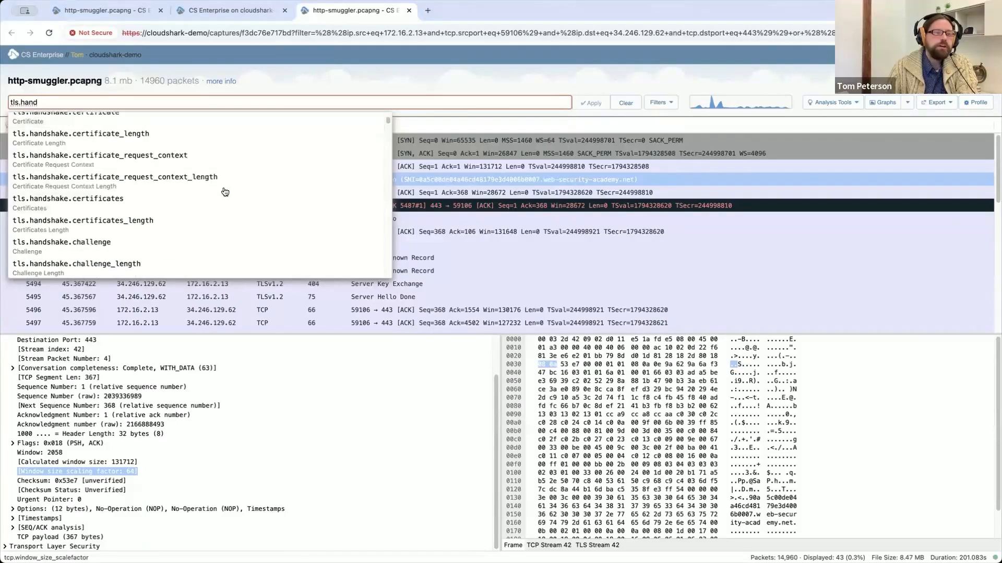
scroll(224, 190, down, 15)
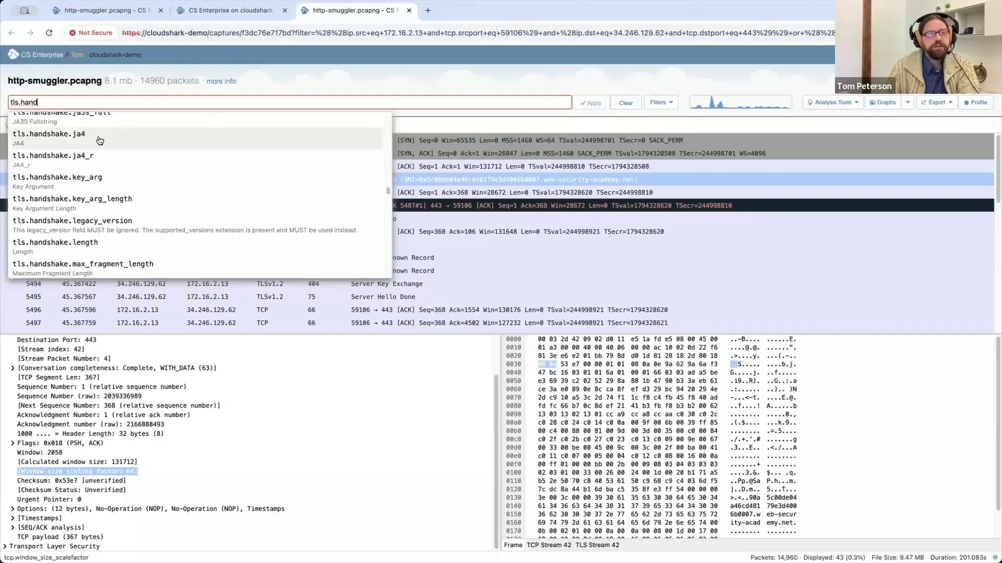
click(100, 135)
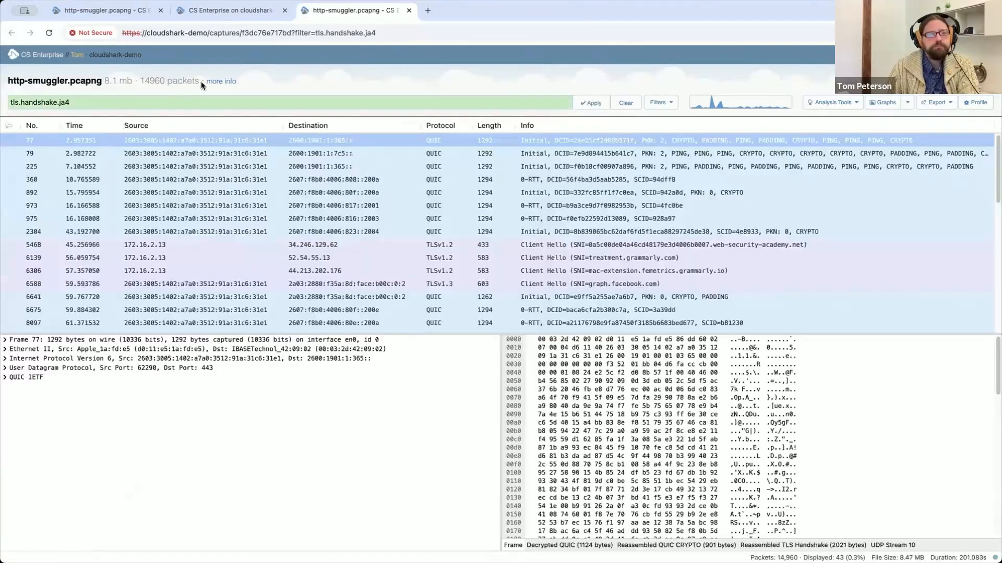
Step: Extend the display filter to tls.handshake.ja4 == t13d4907h2_0d8feac7bc37_7395dae3b2f3 and apply it
click(170, 105)
text(==)
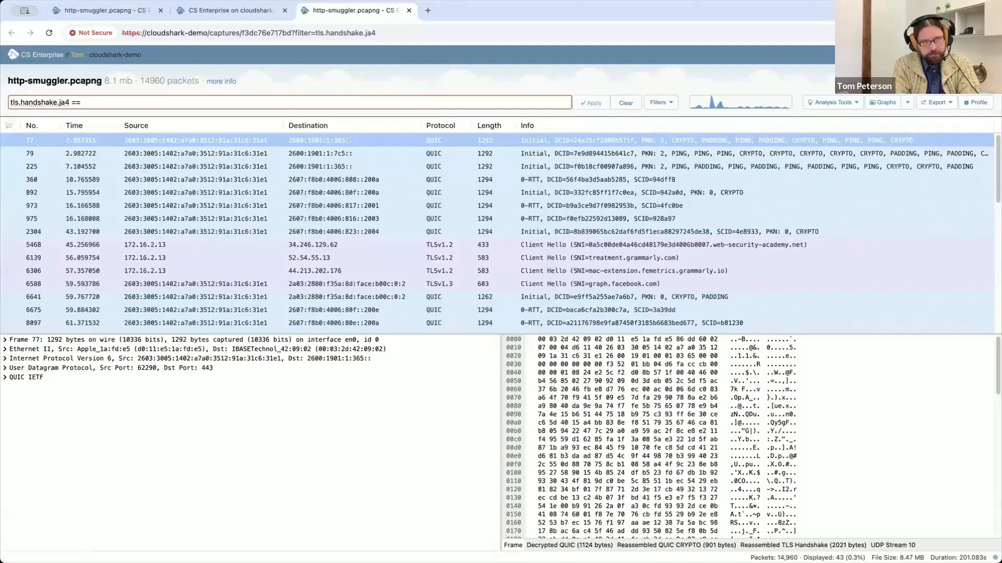
text(t13d4907h2_0d8feac7bc37_7395dae3b2f3)
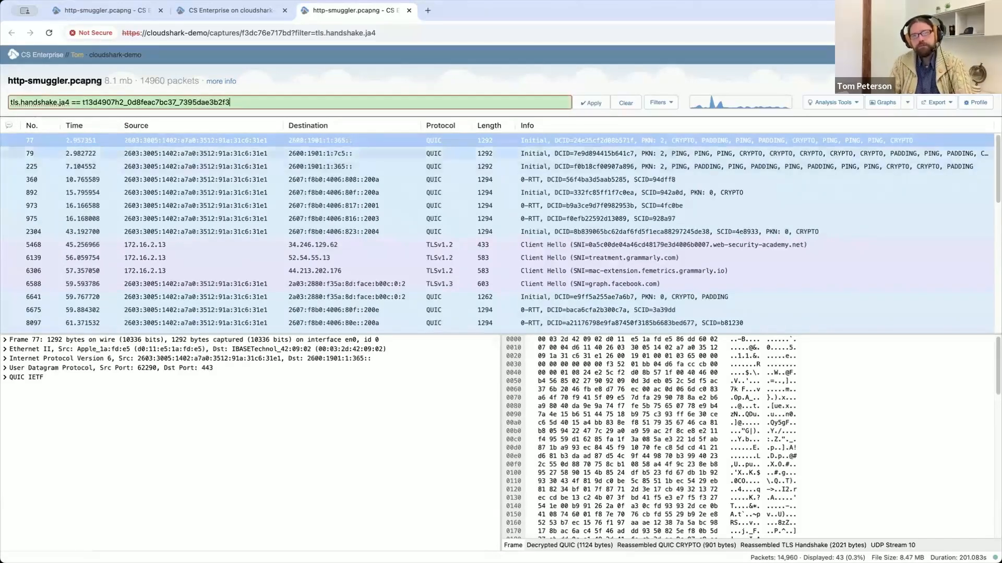
click(593, 102)
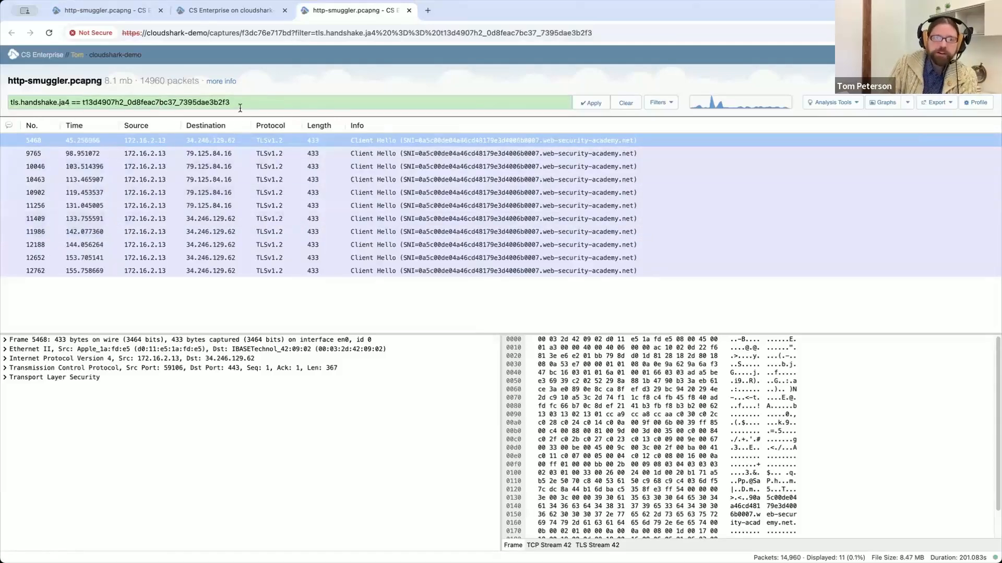
Step: Expand the first Client Hello's Transport Layer Security handshake details and select its JA4 field
click(68, 384)
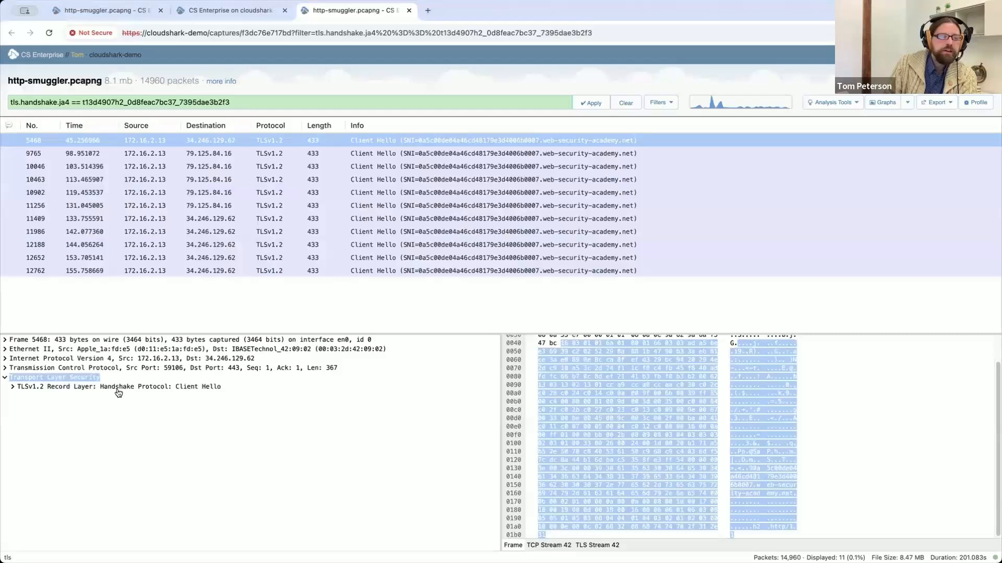
click(116, 388)
click(83, 425)
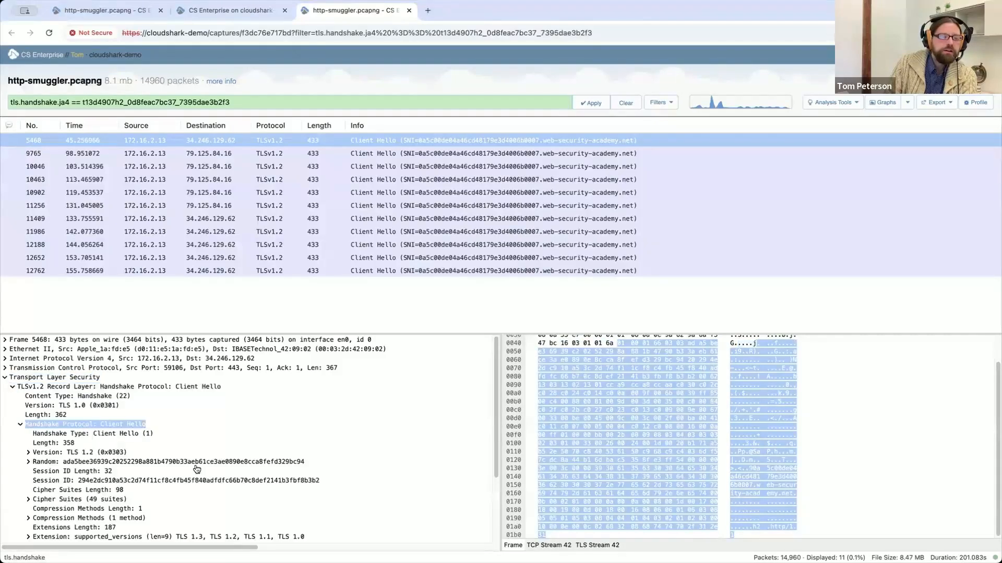
scroll(240, 433, down, 5)
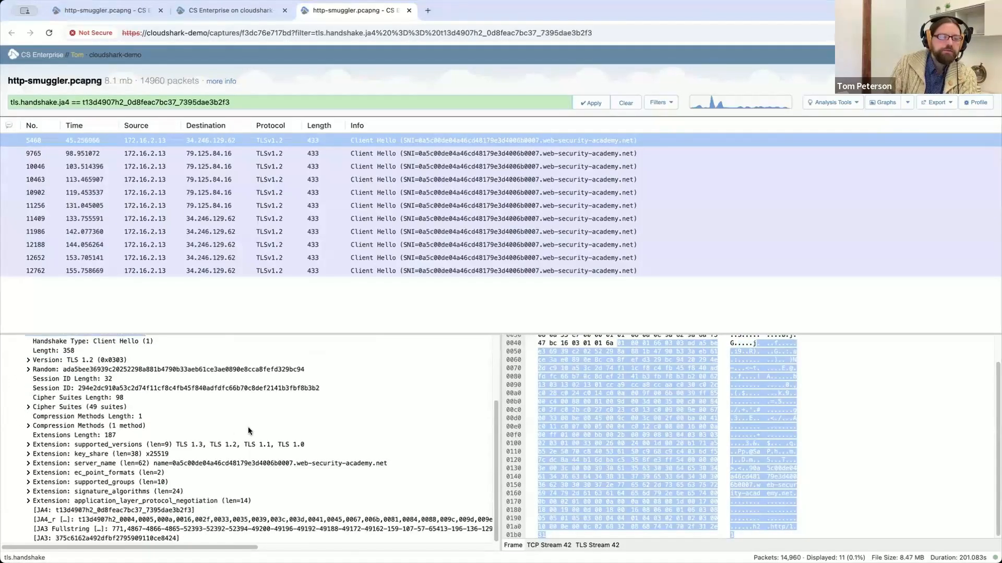
click(142, 511)
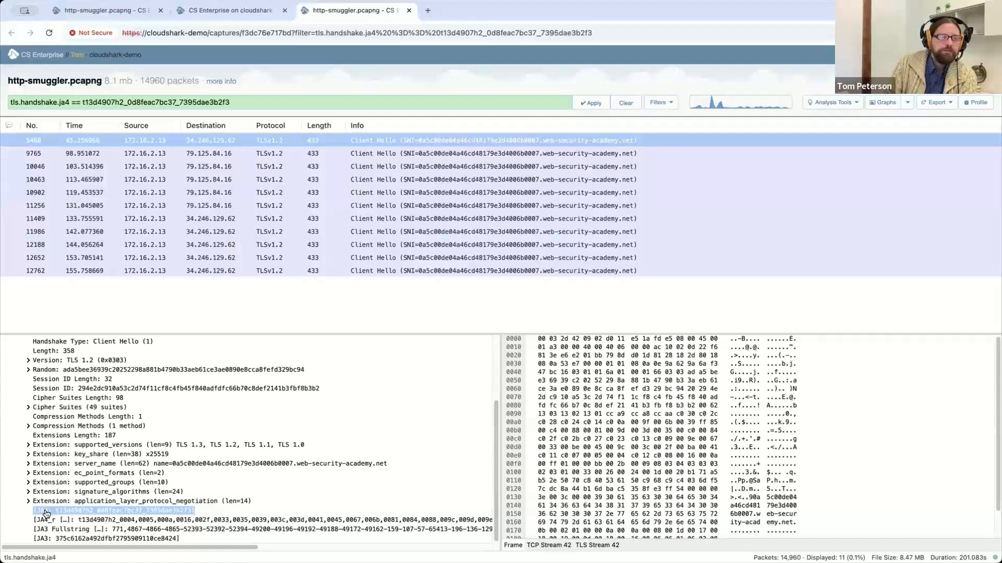
Step: Rebuild the filter from the packet's detail fields as tls.handshake.ja4 == "t13d4907h2_0d8feac7bc37_7395dae3b2f3" && tls.handshake.type == 1 and apply it
drag(256, 104, 7, 100)
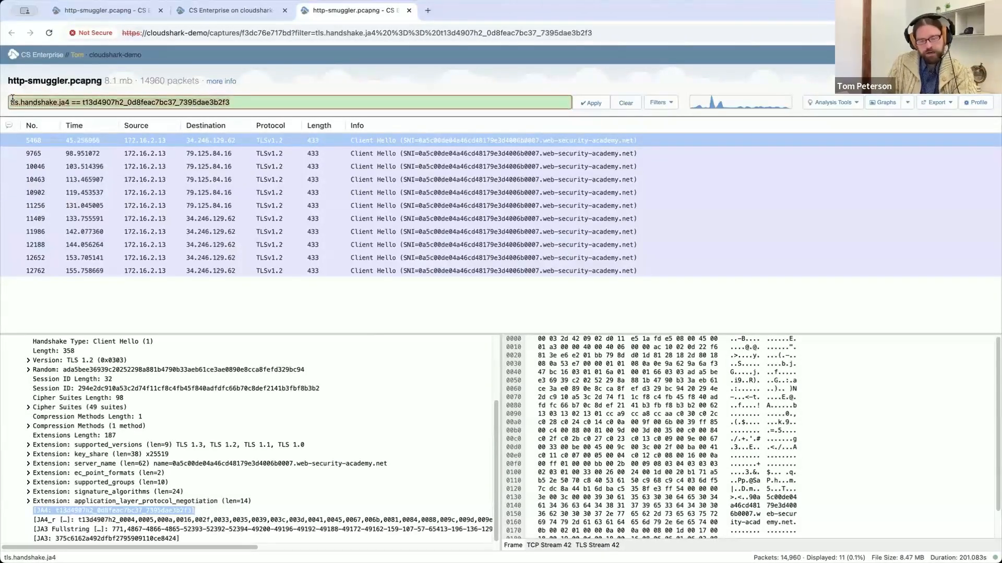
key(BackSpace)
drag(143, 509, 372, 101)
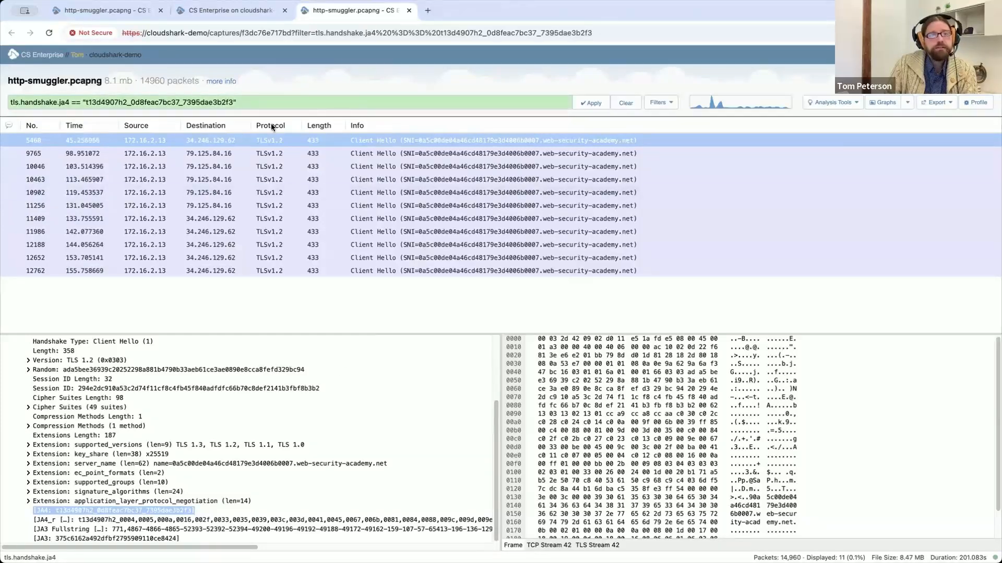
click(69, 361)
drag(76, 344, 229, 104)
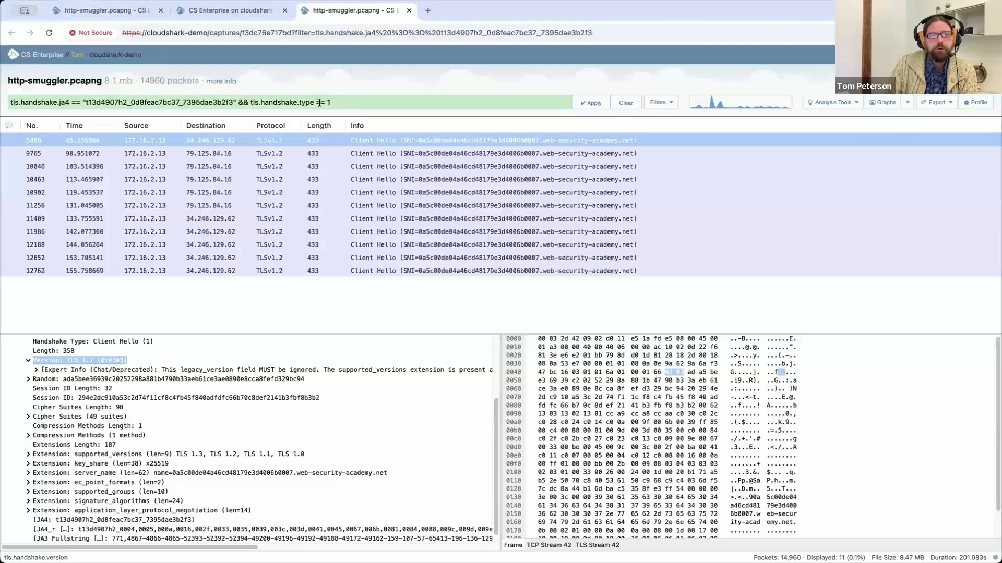
click(592, 103)
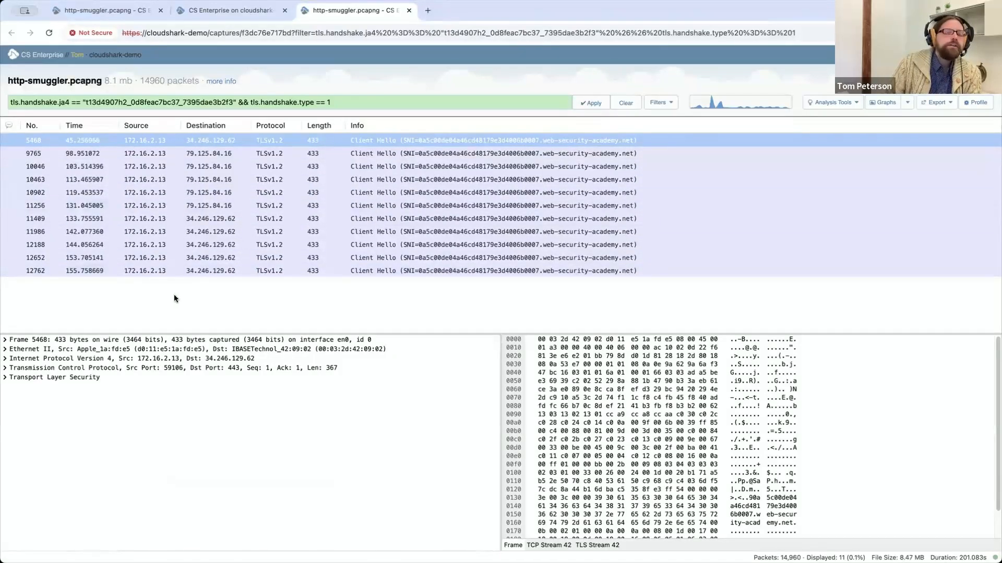
right_click(139, 124)
click(136, 180)
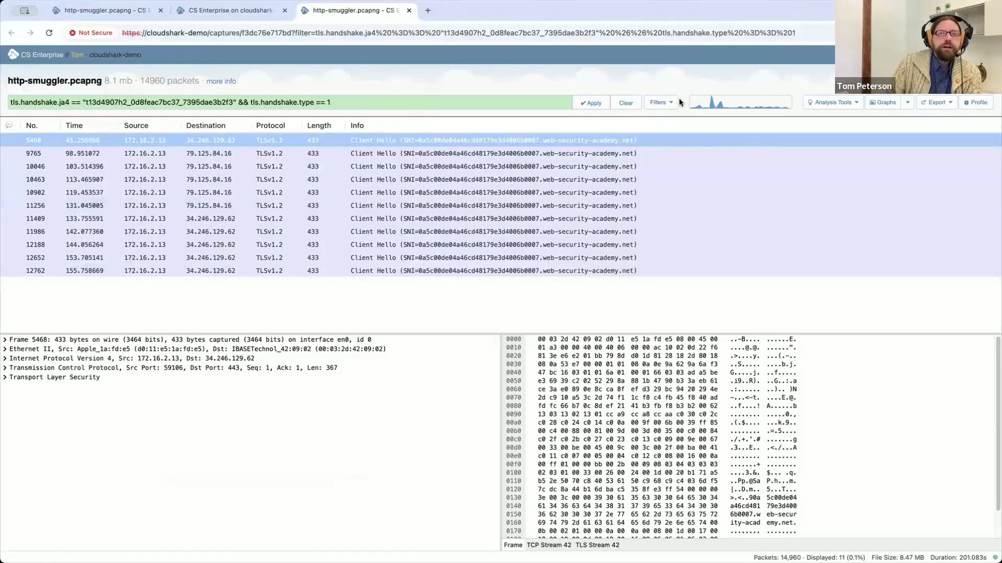
Step: Apply the saved filter Suspicious JA4 Streams and look through the listed packets
click(666, 104)
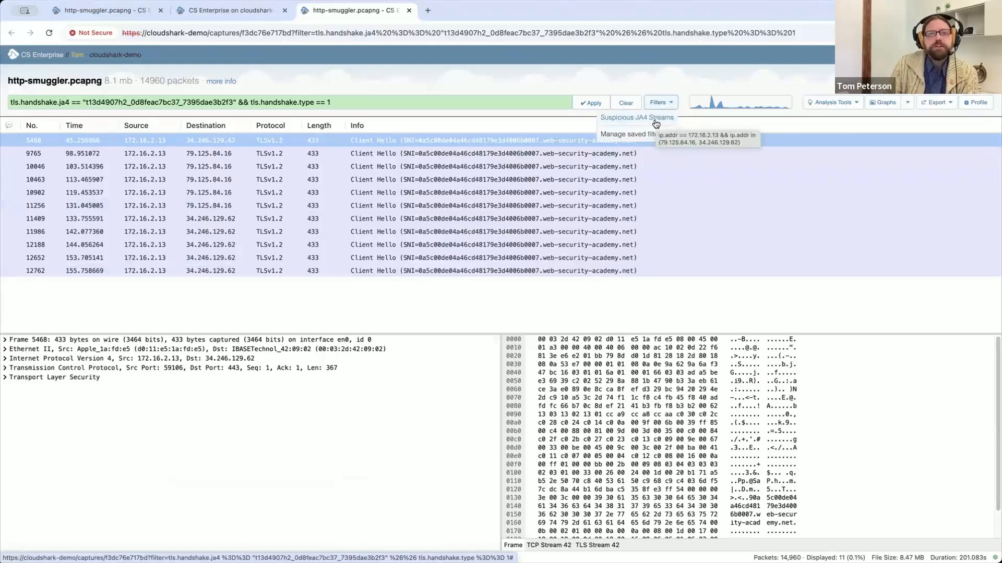
click(656, 119)
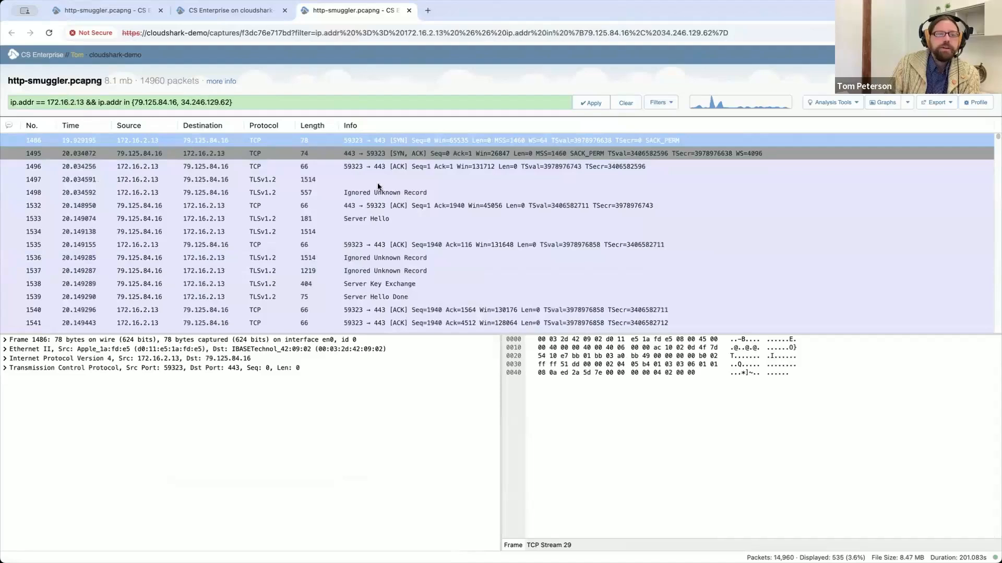
scroll(368, 209, down, 4)
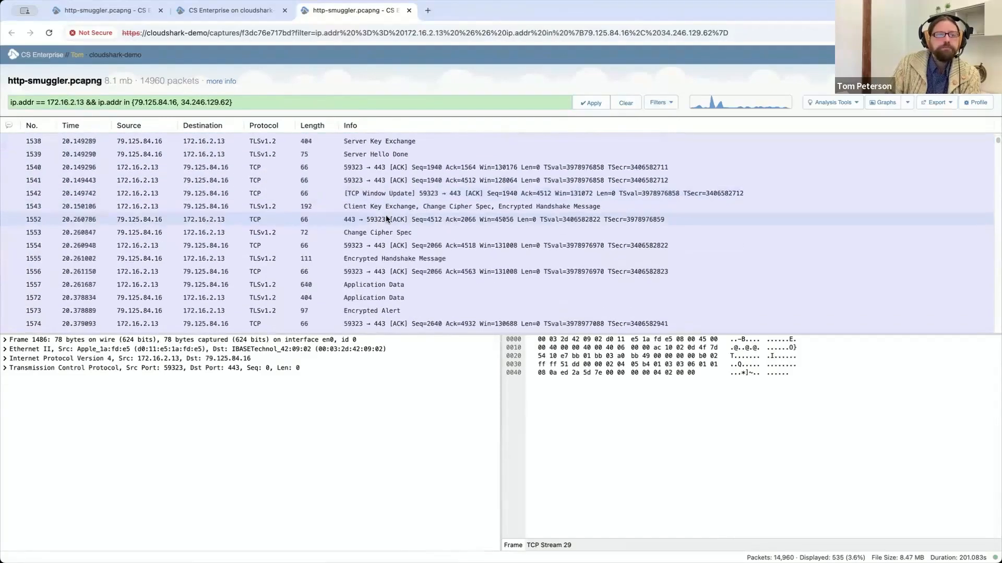
Step: Append && http2 to the saved address filter and apply it to show only the decrypted HTTP2 packets
click(394, 105)
text(&& )
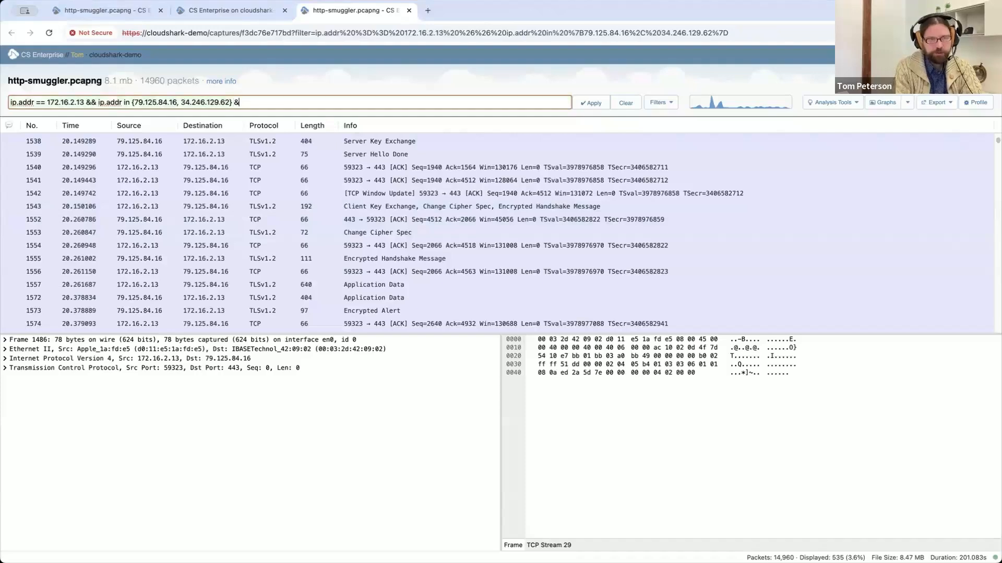
text(http)
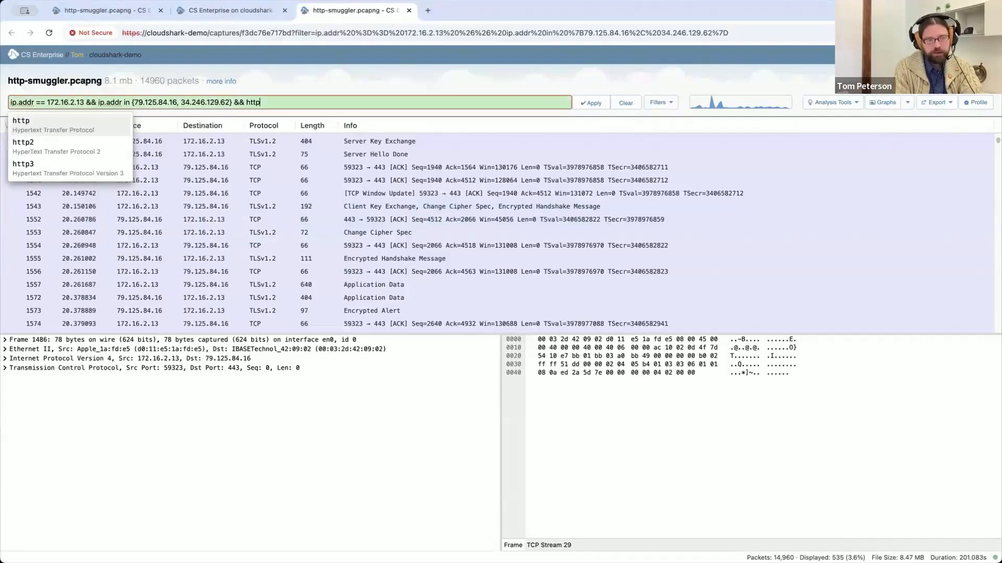
text(2)
key(Return)
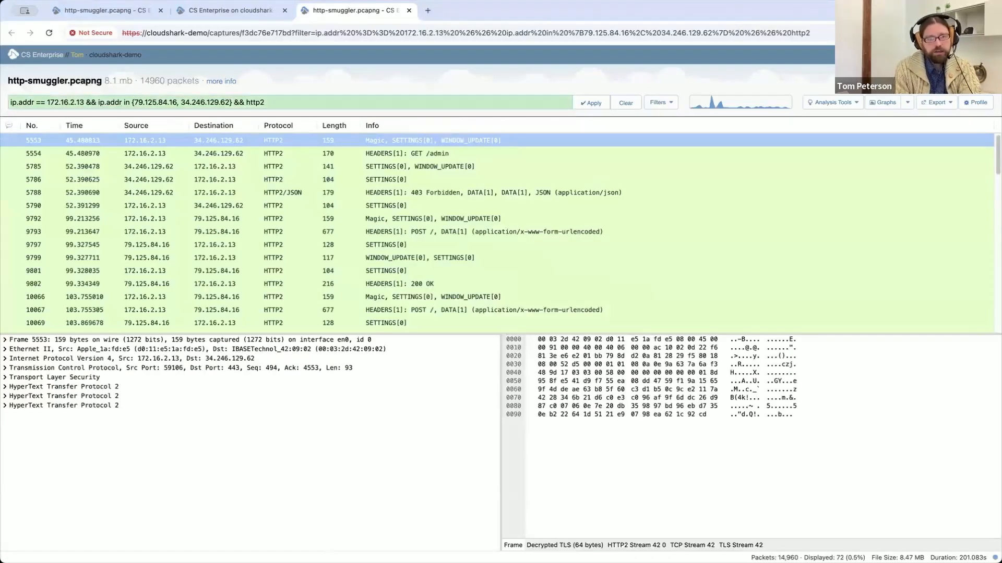
Step: Read the decrypted HTTP2 streams of the GET /admin request (packet 5554) and the POST / request (packet 9793) with their responses
click(527, 155)
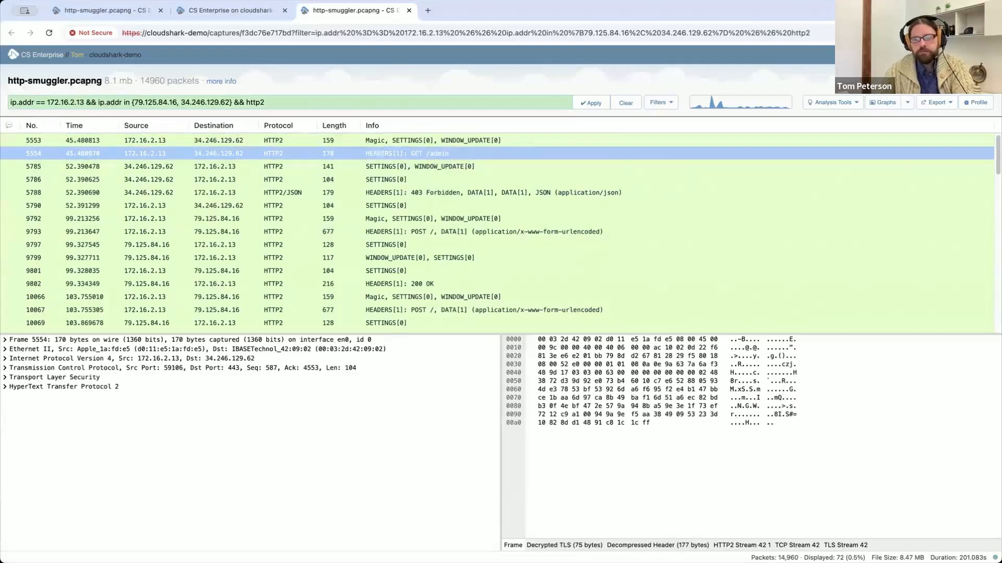
click(742, 545)
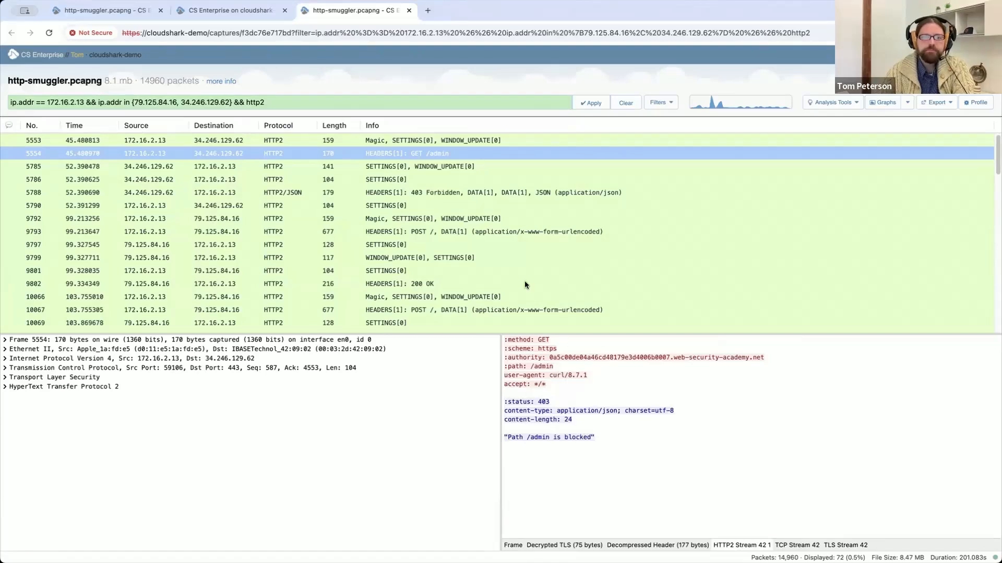
click(521, 231)
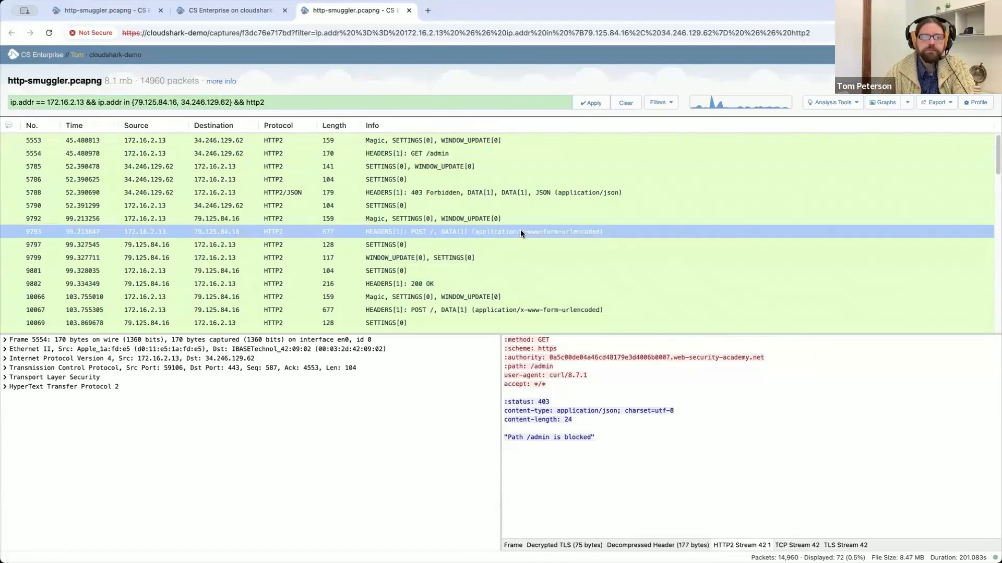
click(747, 547)
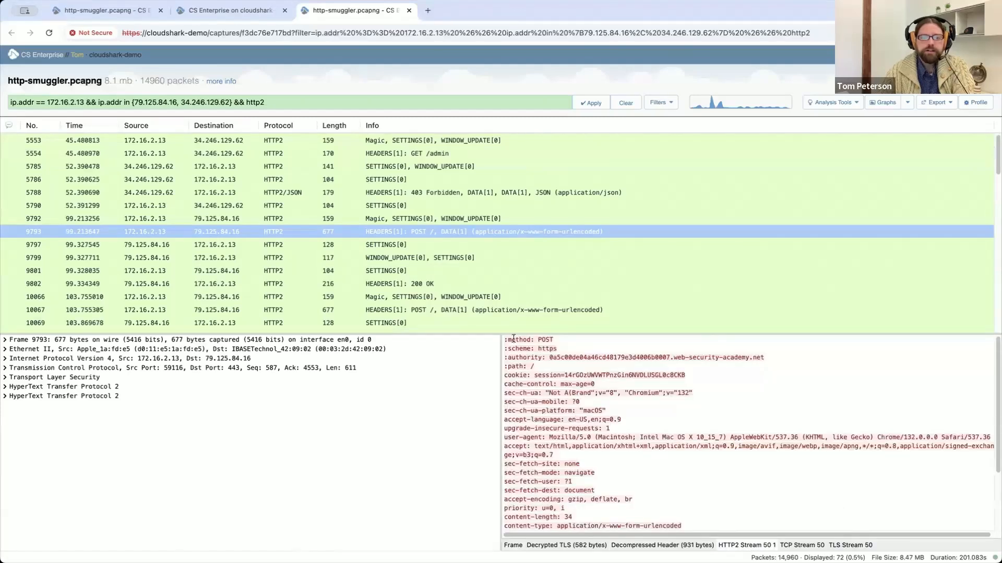
scroll(573, 432, down, 1)
scroll(573, 432, down, 5)
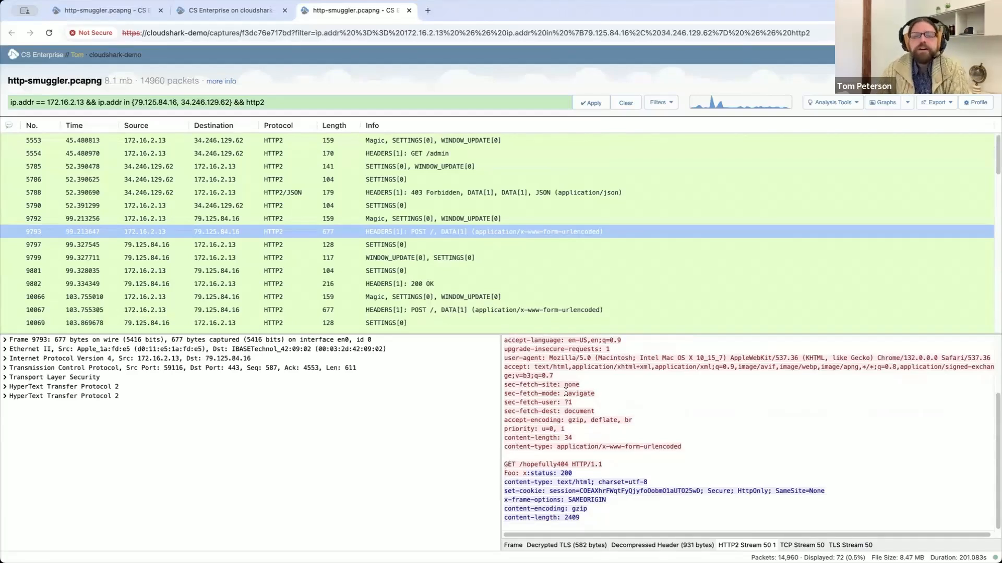
double_click(534, 372)
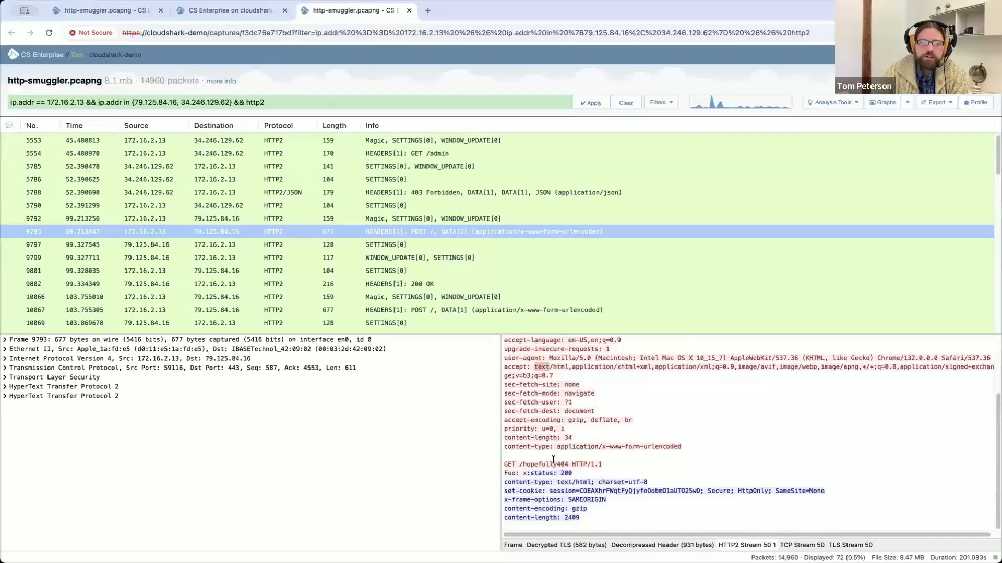
click(508, 464)
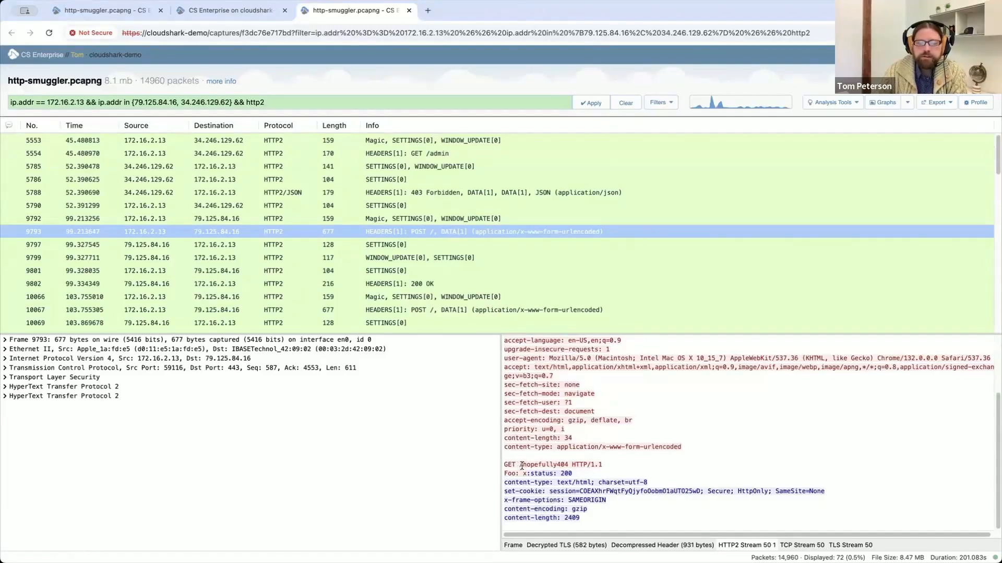
click(548, 507)
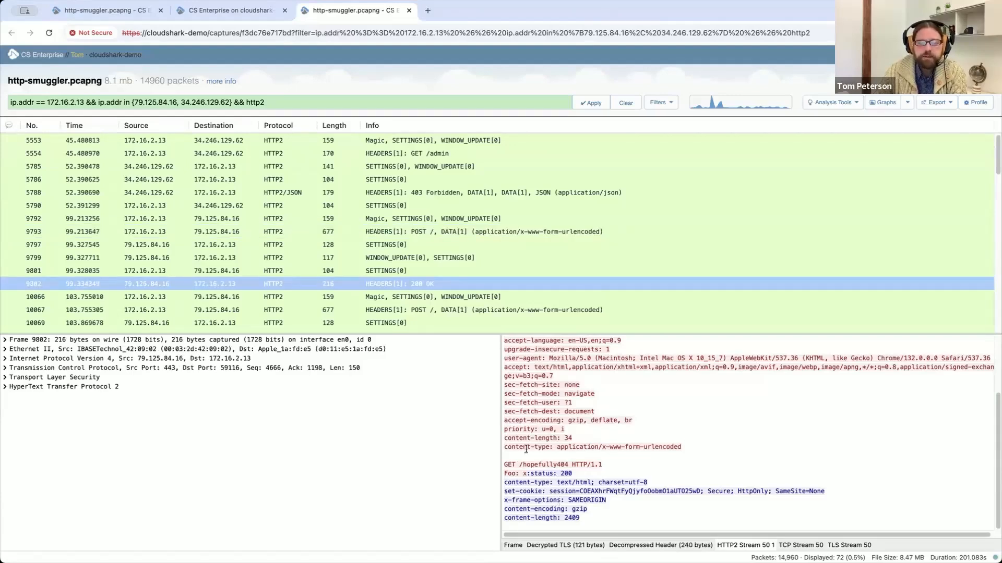
click(529, 411)
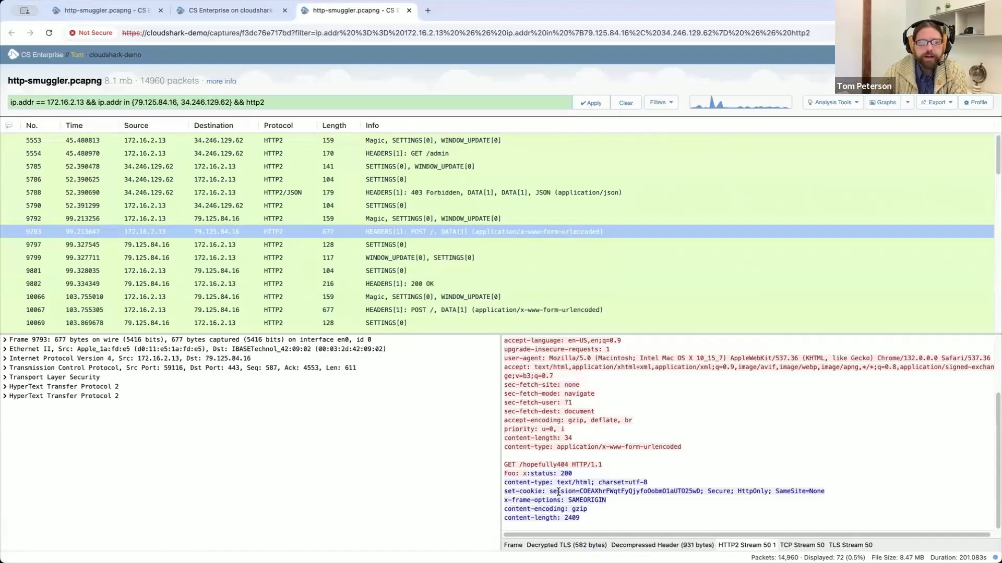
click(530, 281)
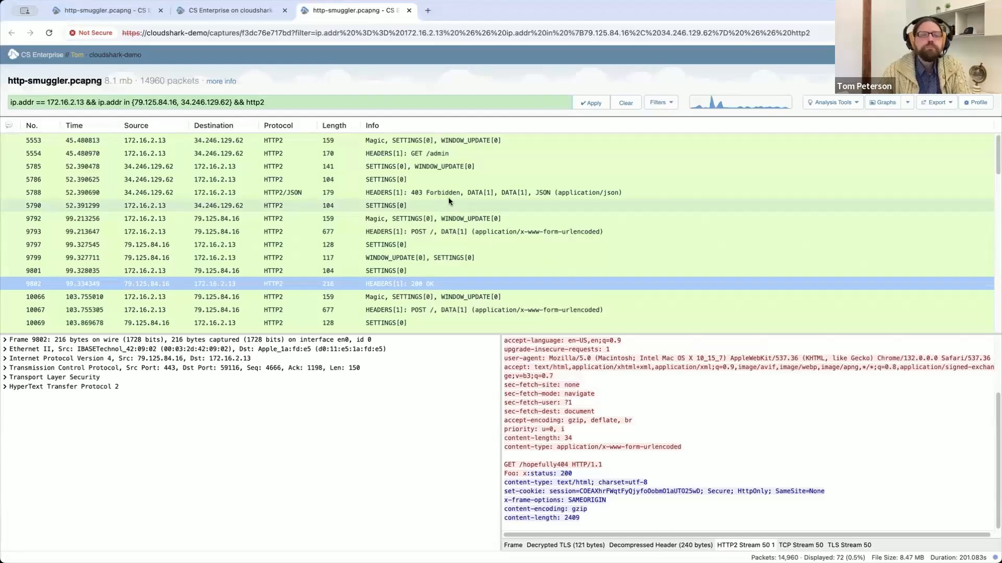
Step: Read the decrypted HTTP2 stream of the second POST / request, packet 10067, through to the request embedded at its end
scroll(448, 199, down, 4)
scroll(448, 198, down, 2)
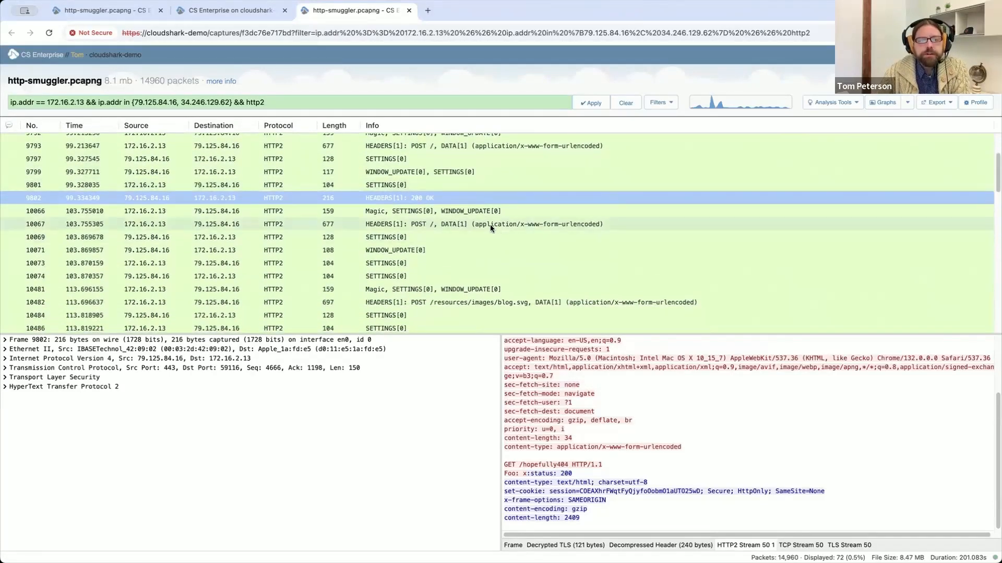
click(490, 225)
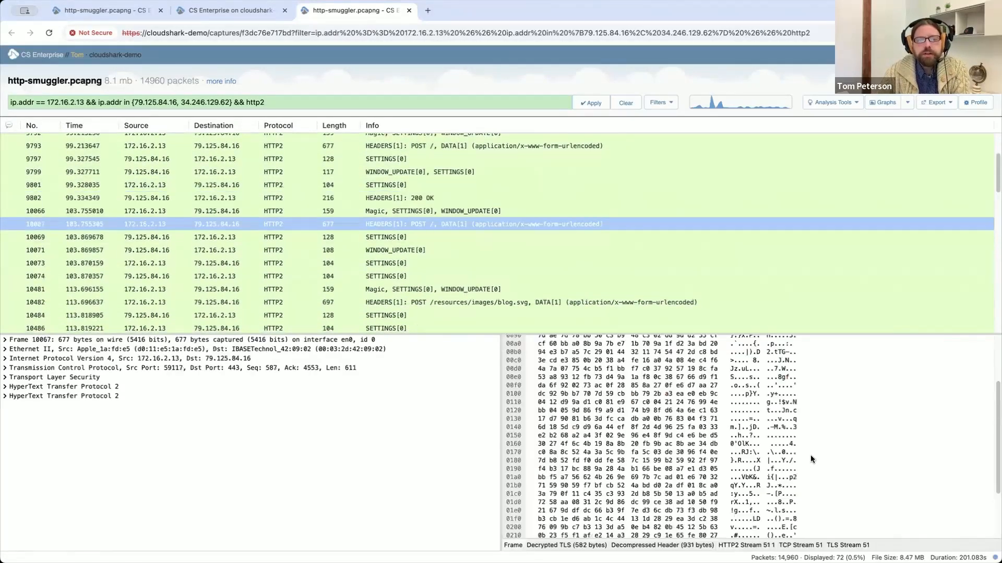
click(757, 545)
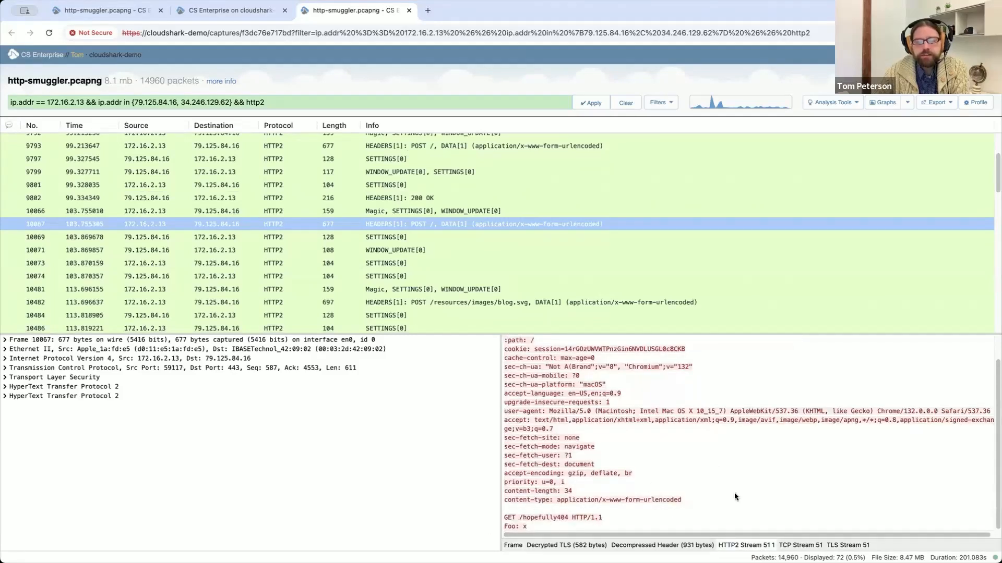
scroll(628, 472, up, 2)
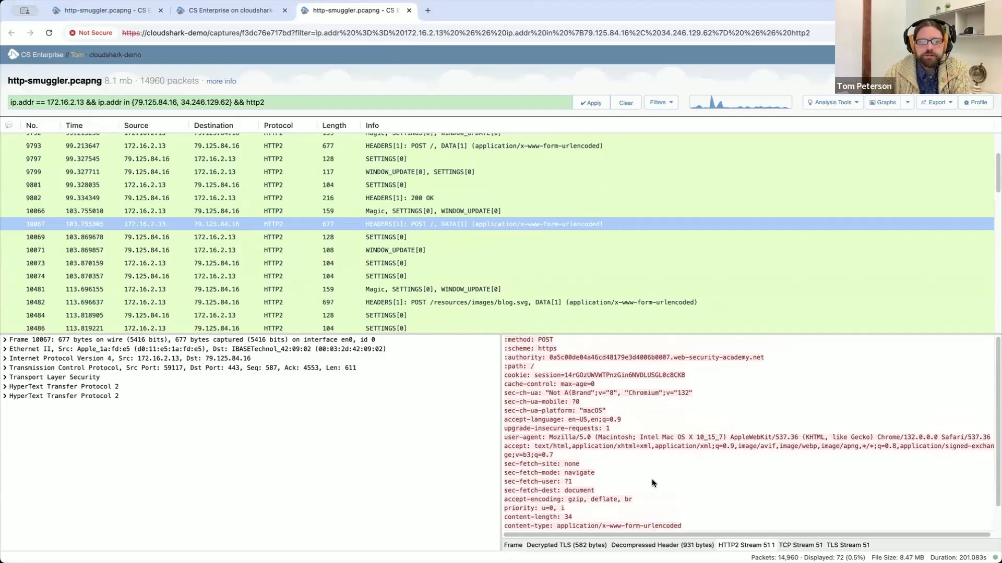
scroll(622, 449, down, 2)
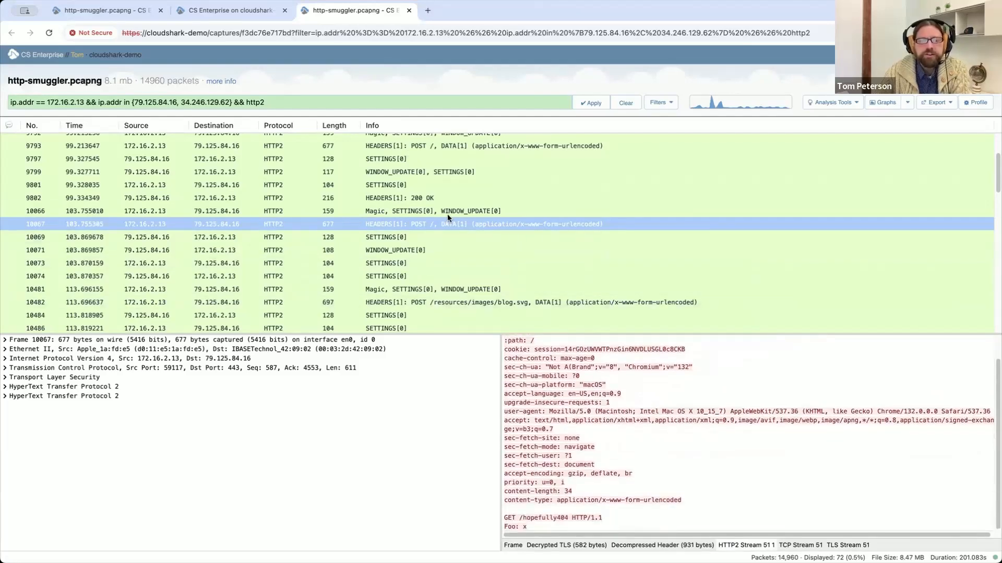
Step: Compare the HTTP2 streams of the two POST /resources/images/blog.svg requests, packets 10482 and 10930, including their responses
scroll(471, 221, down, 3)
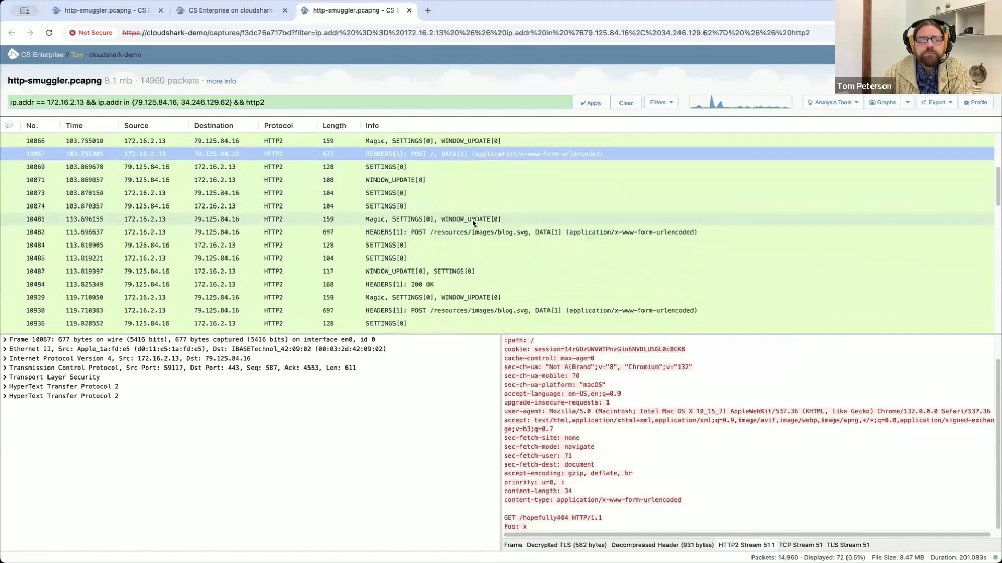
click(458, 214)
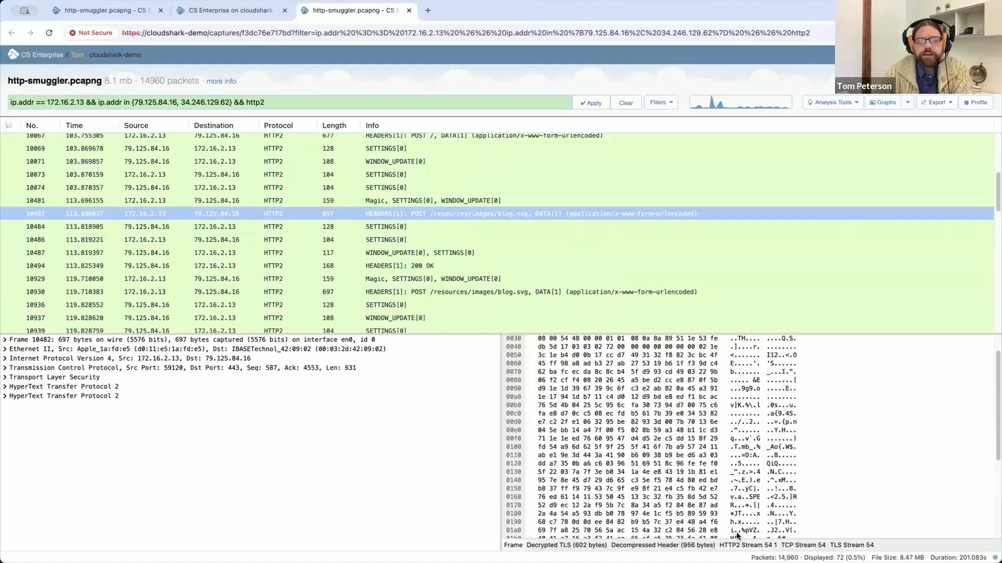
click(743, 546)
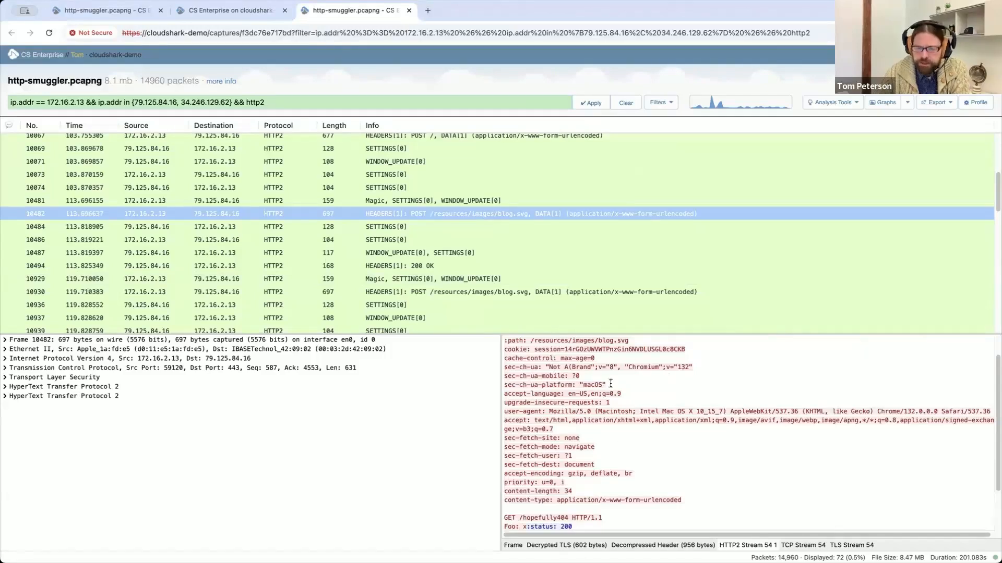
scroll(574, 443, down, 3)
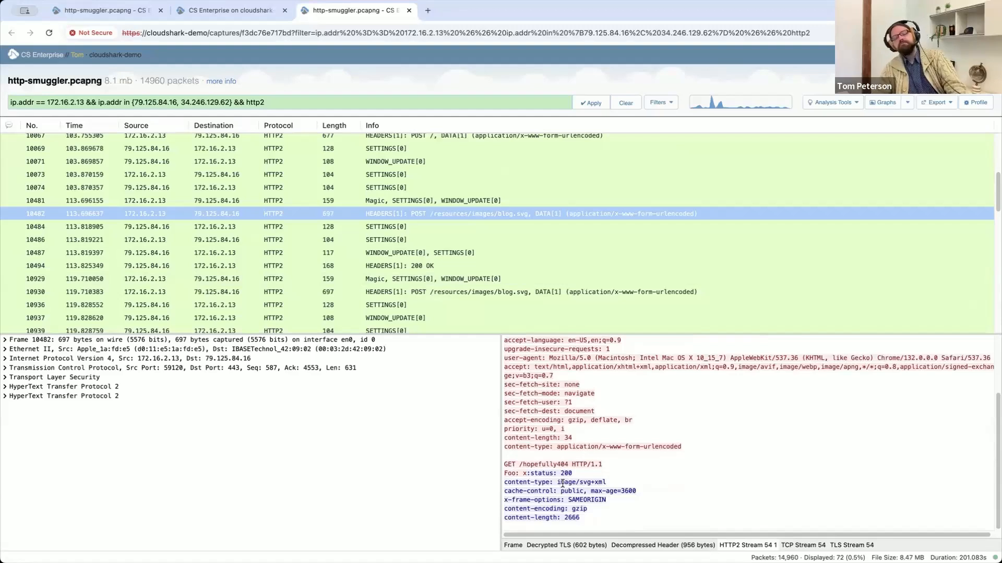
click(593, 289)
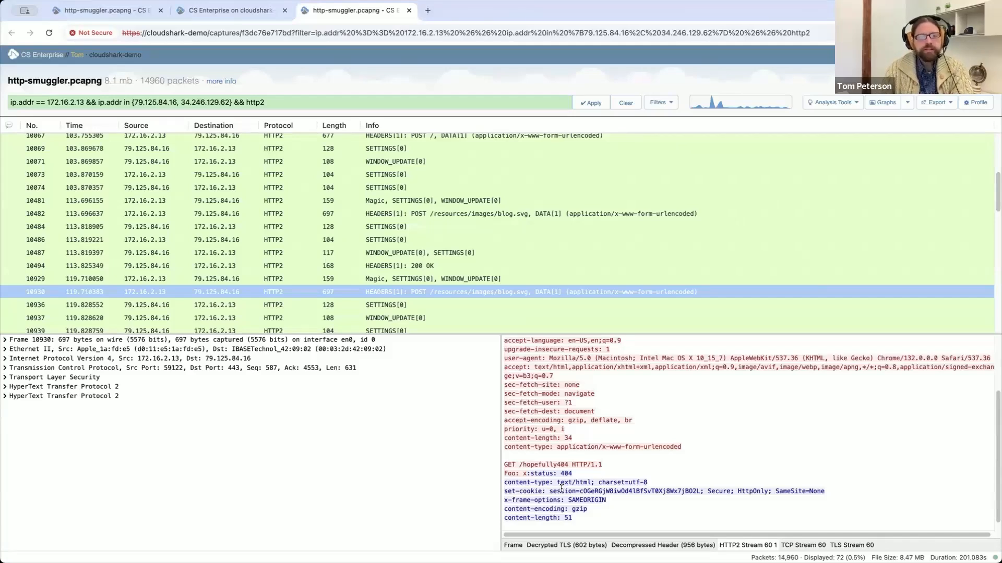
Step: Add the Checksum field from packet 10930's TCP details as a packet-list column and compare its values for packets 10482 and 10930
click(288, 369)
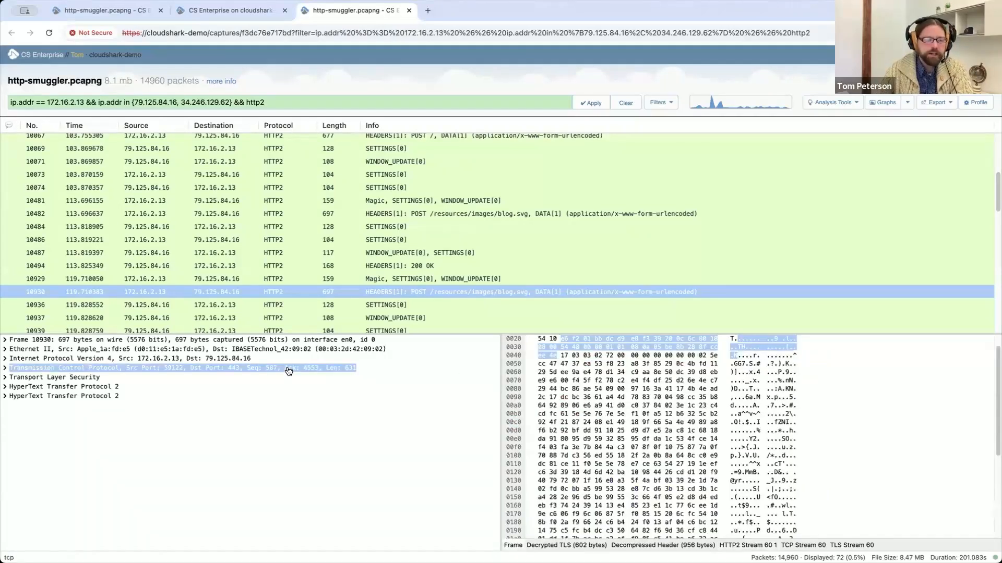
click(289, 369)
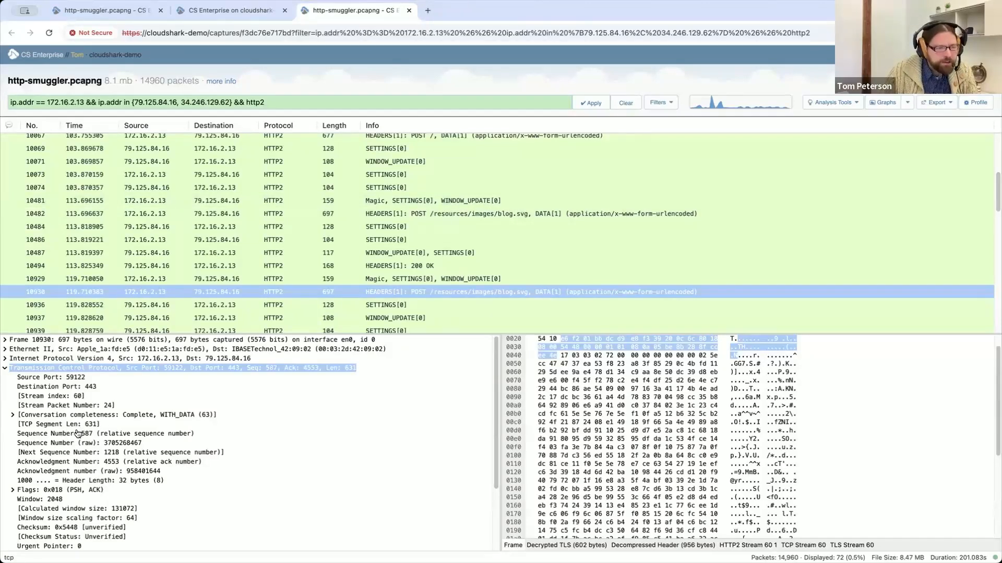
scroll(78, 433, down, 4)
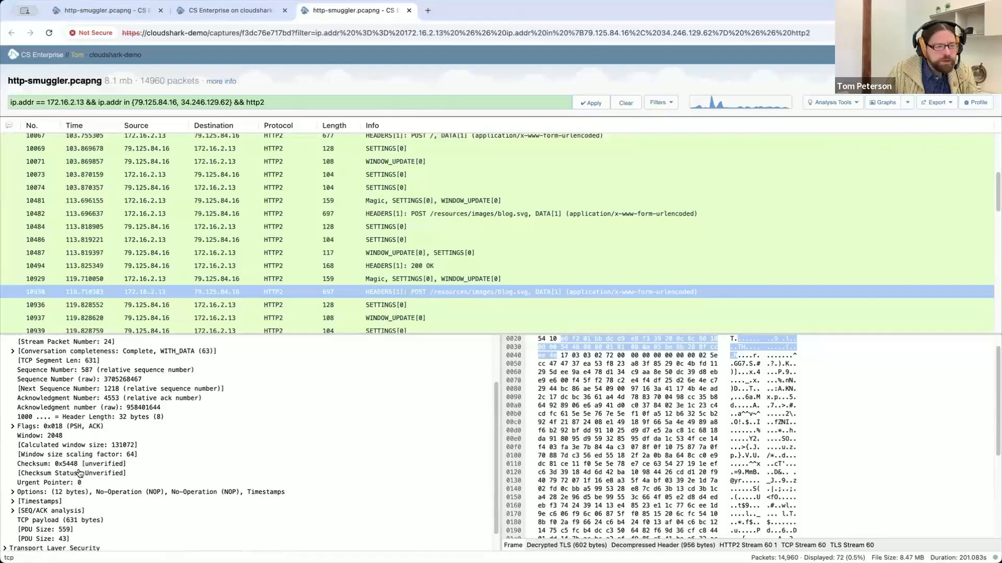
click(63, 464)
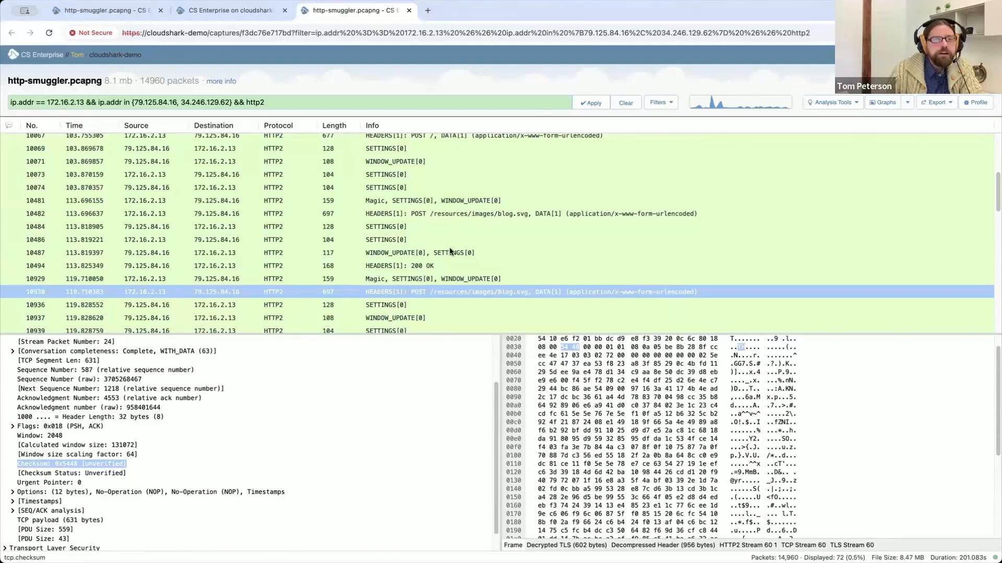
drag(424, 204, 324, 121)
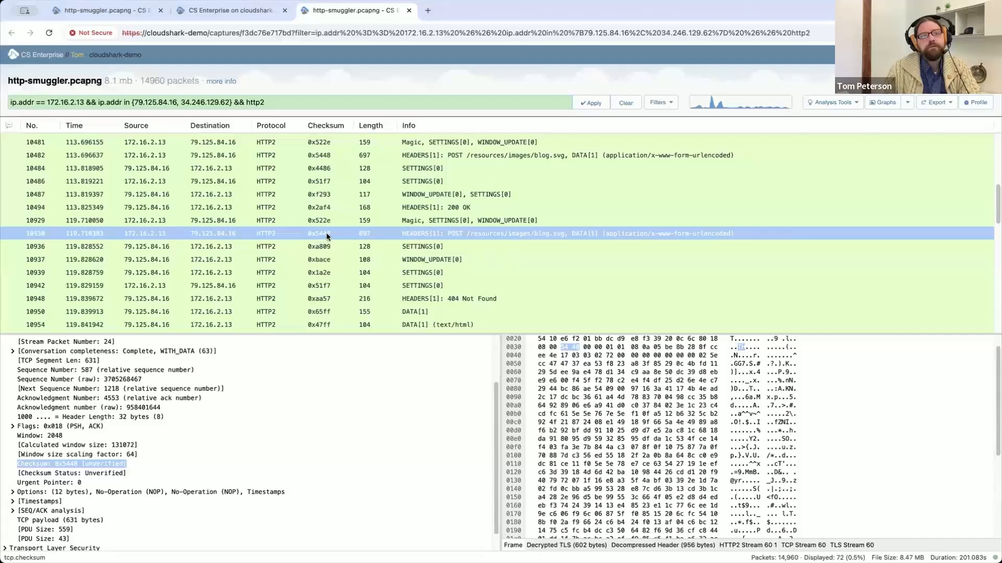
click(334, 154)
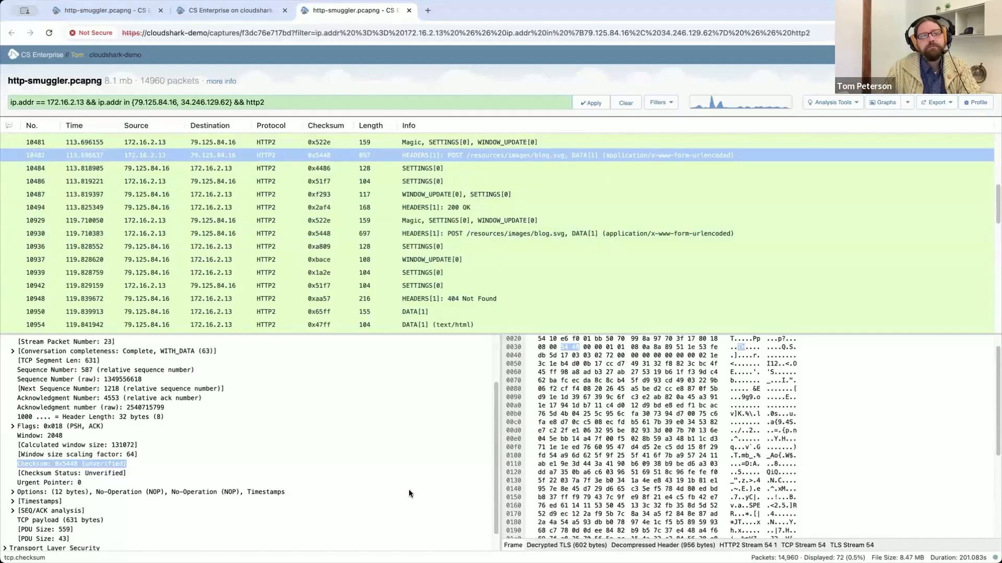
click(342, 232)
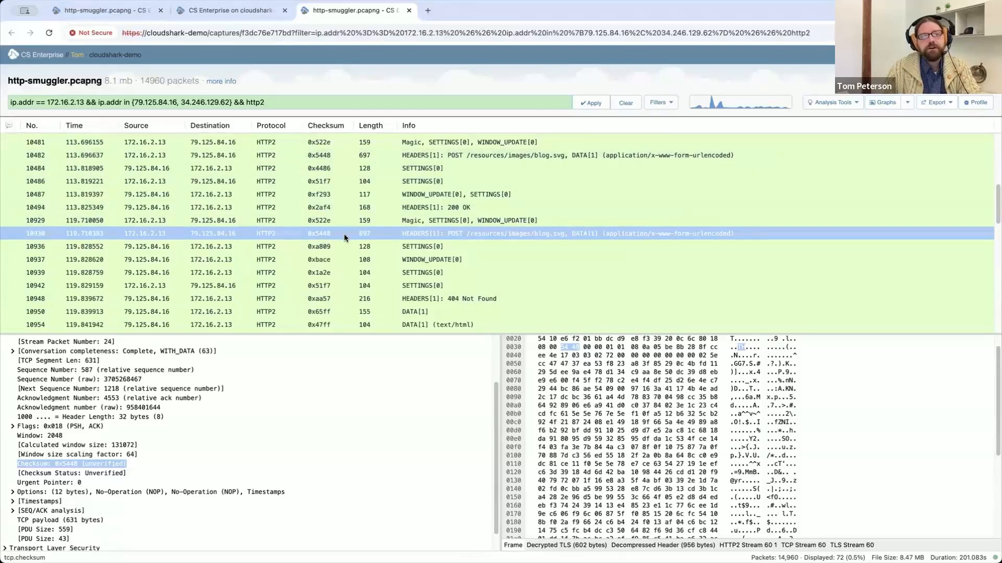
Step: Annotate packet 10930 with the comment "Here is some weird HTTP2 traffic"
click(7, 235)
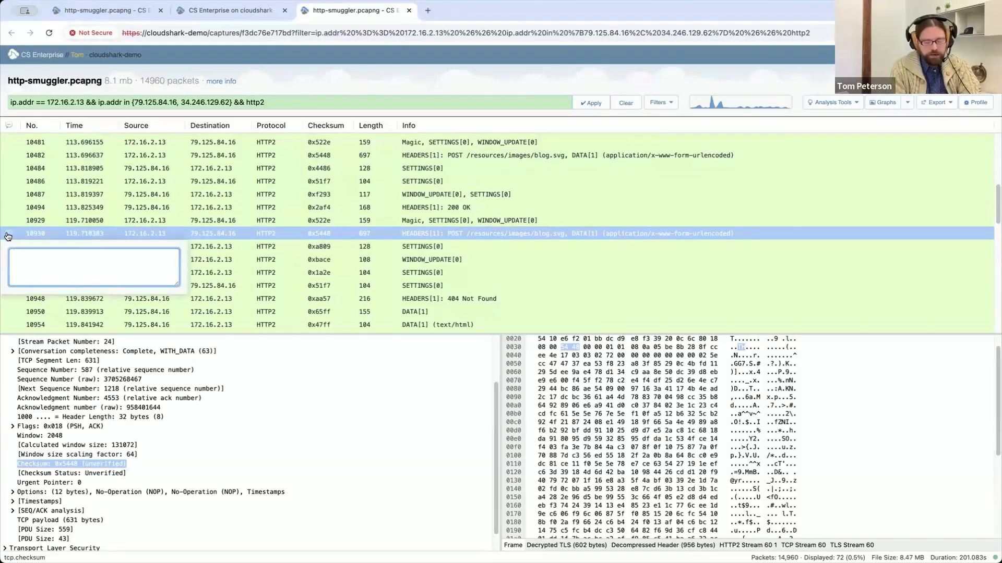
text(Here)
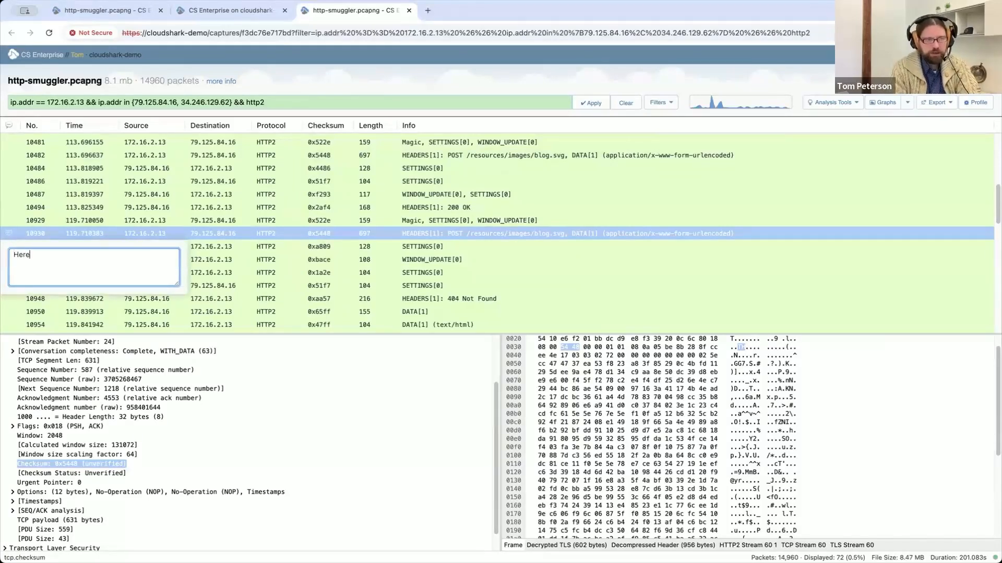
text( is some weird )
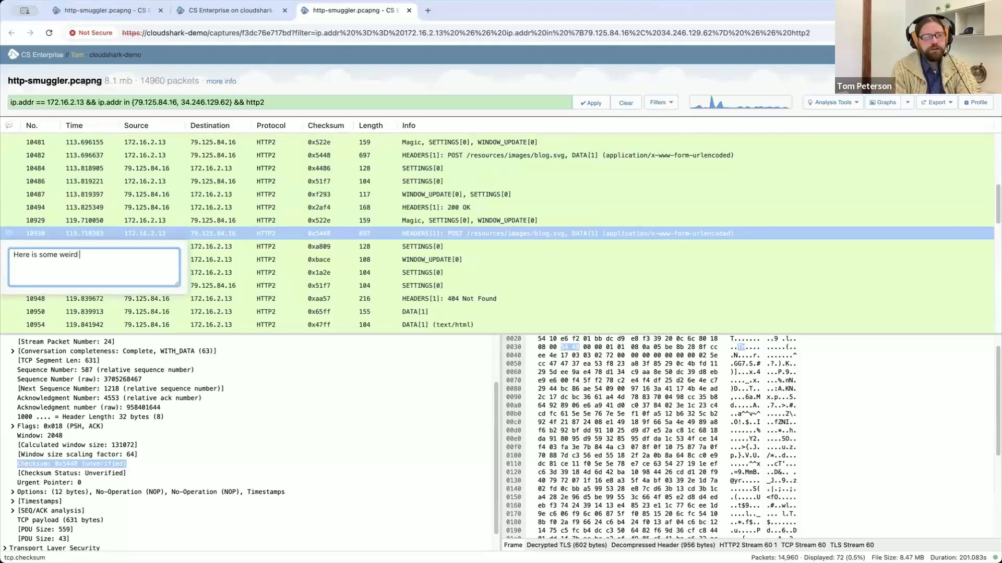
text(HTTP2 traffic)
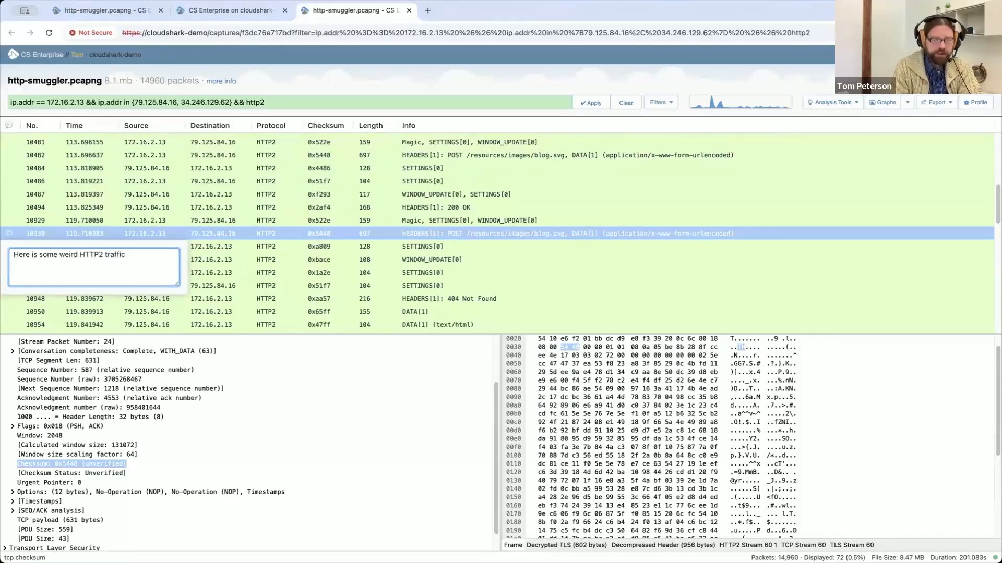
key(Return)
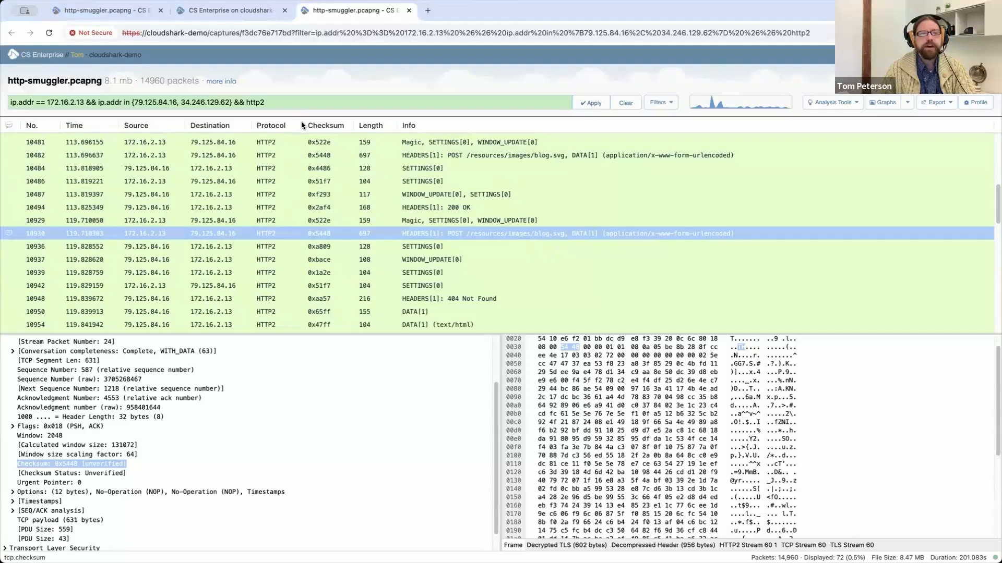
Step: Remove the Protocol column from the packet list and place the Checksum column between Length and Info
drag(301, 125, 334, 123)
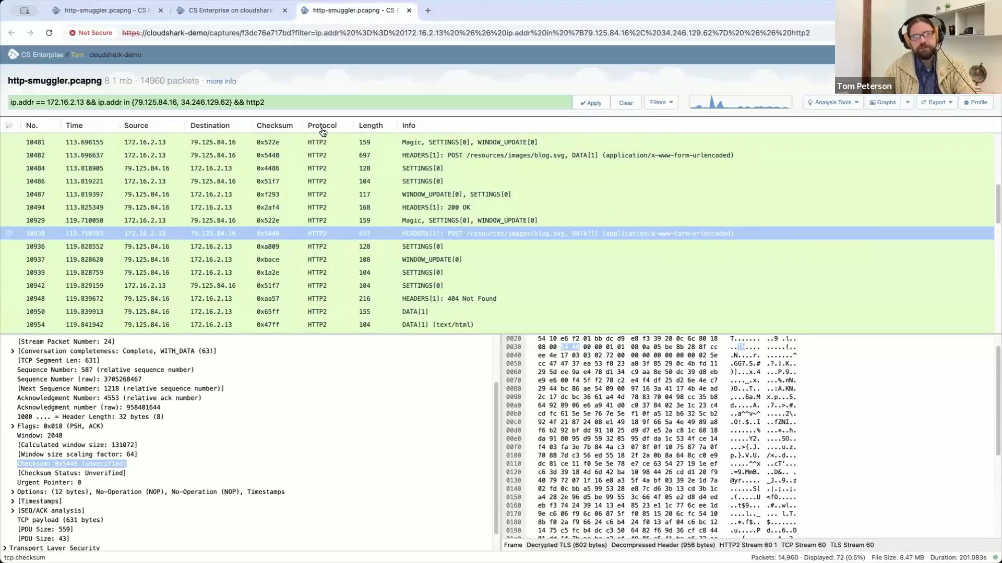
drag(323, 129, 332, 357)
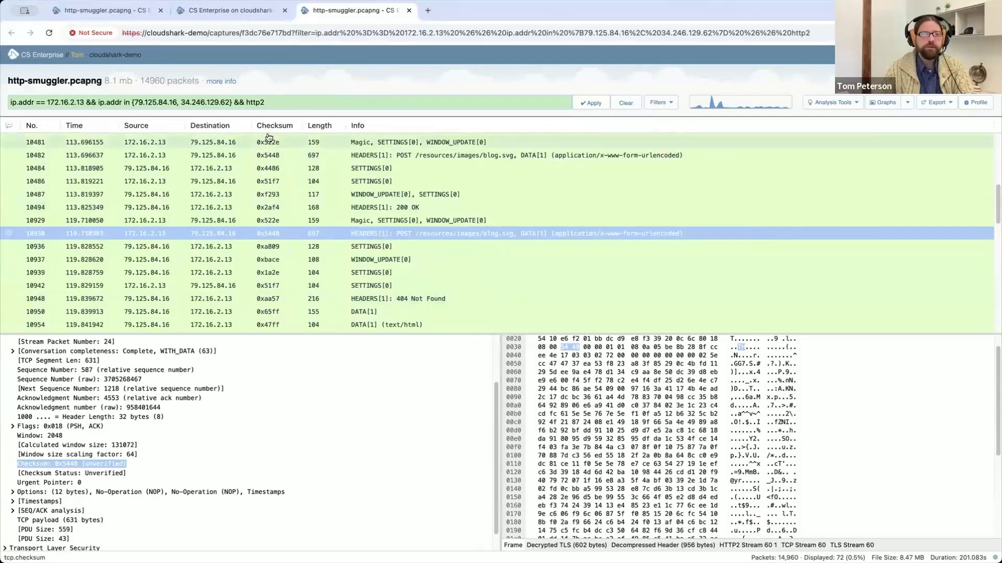
drag(277, 126, 334, 126)
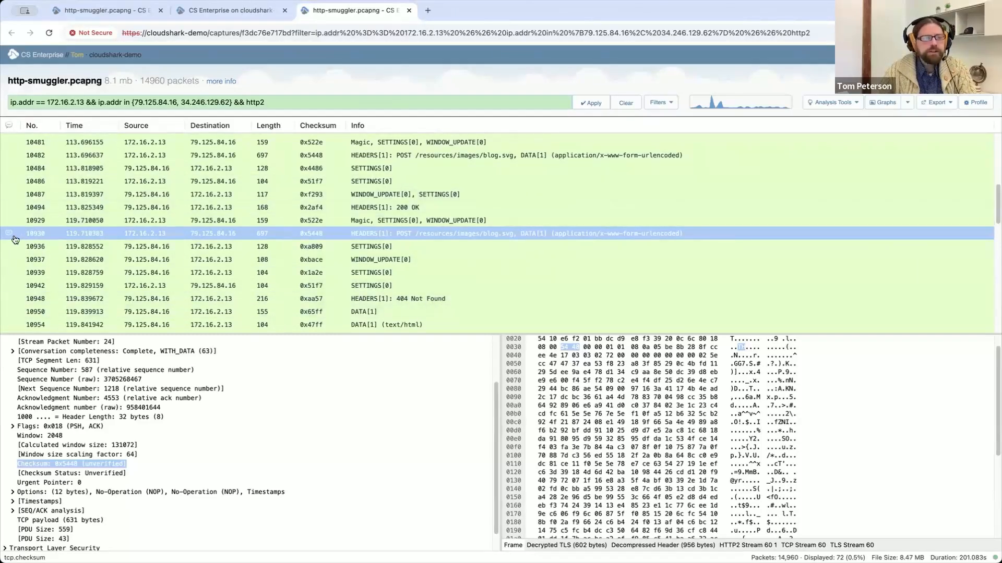
Step: Widen the comments column to read packet 10930's annotation, and shrink the column back to a narrow width
double_click(21, 126)
drag(23, 125, 115, 125)
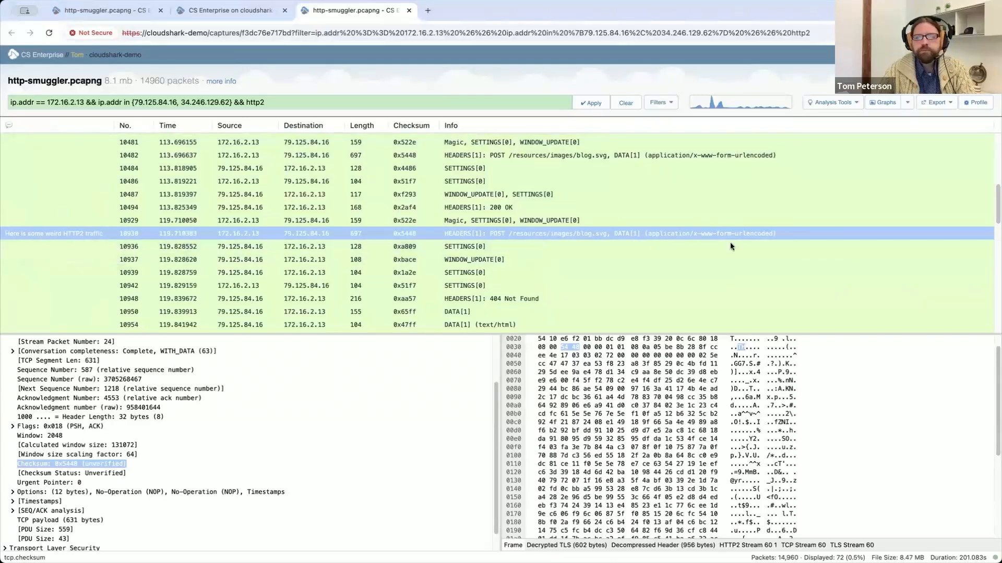
drag(112, 125, 26, 125)
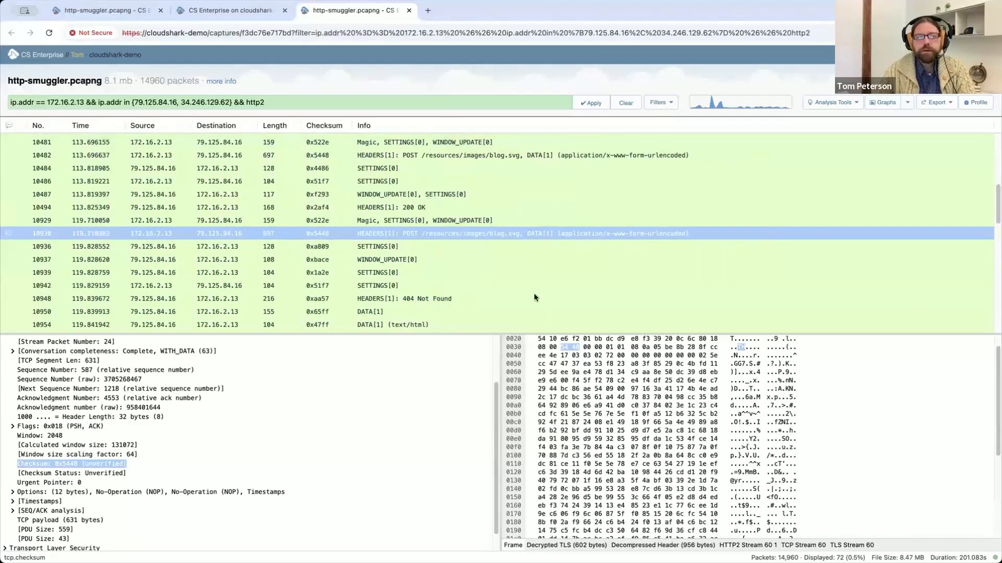
Step: Examine the HTTP2 stream of the POST /resources/images/blog.svg request in packet 11288, including its request body and response headers
scroll(493, 241, down, 3)
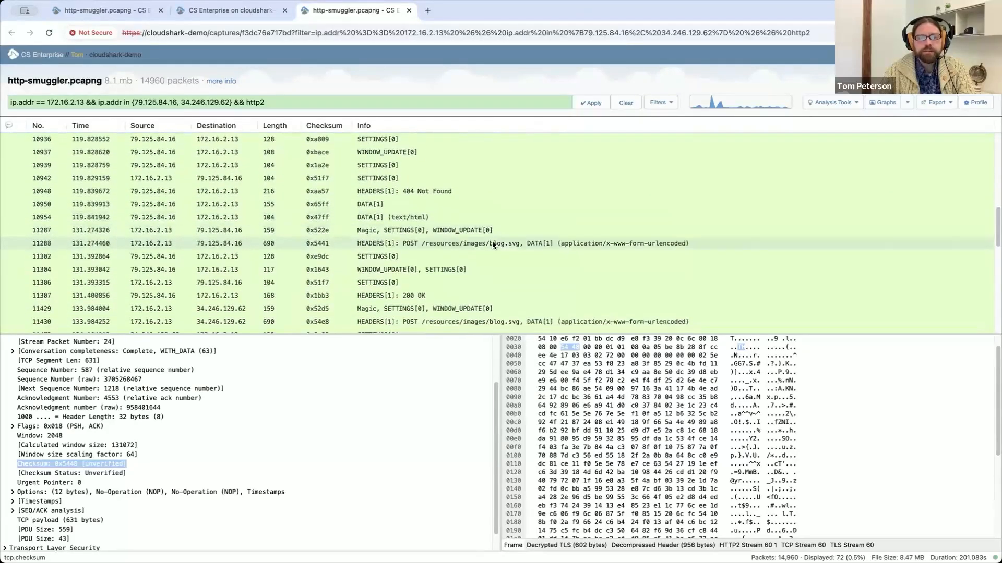
click(491, 244)
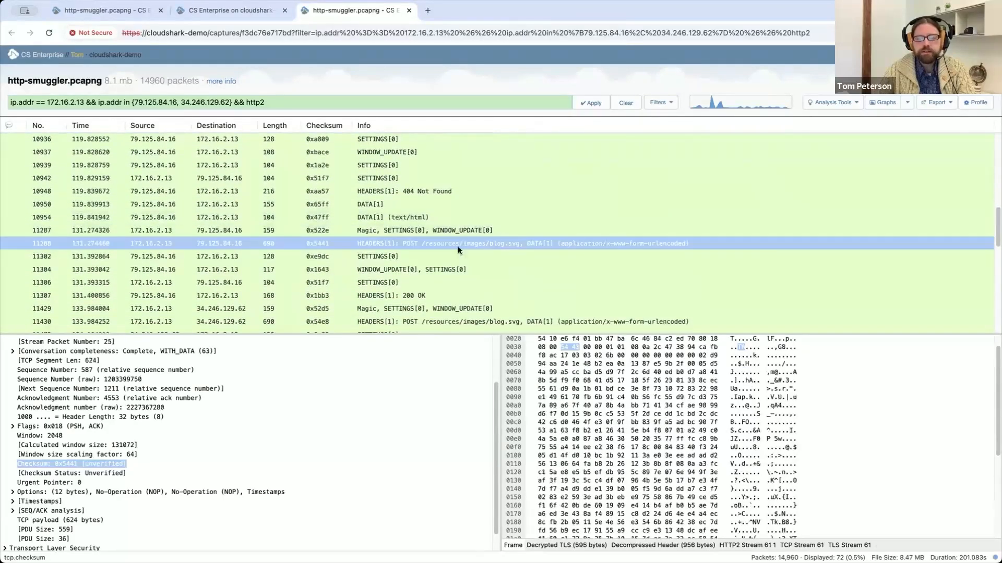
click(751, 545)
scroll(652, 470, down, 2)
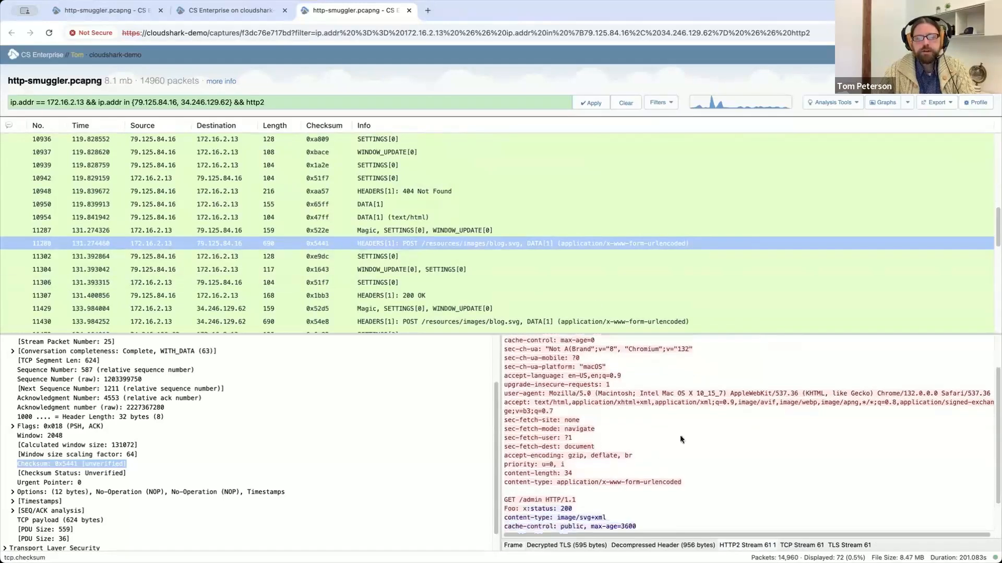
scroll(658, 464, down, 2)
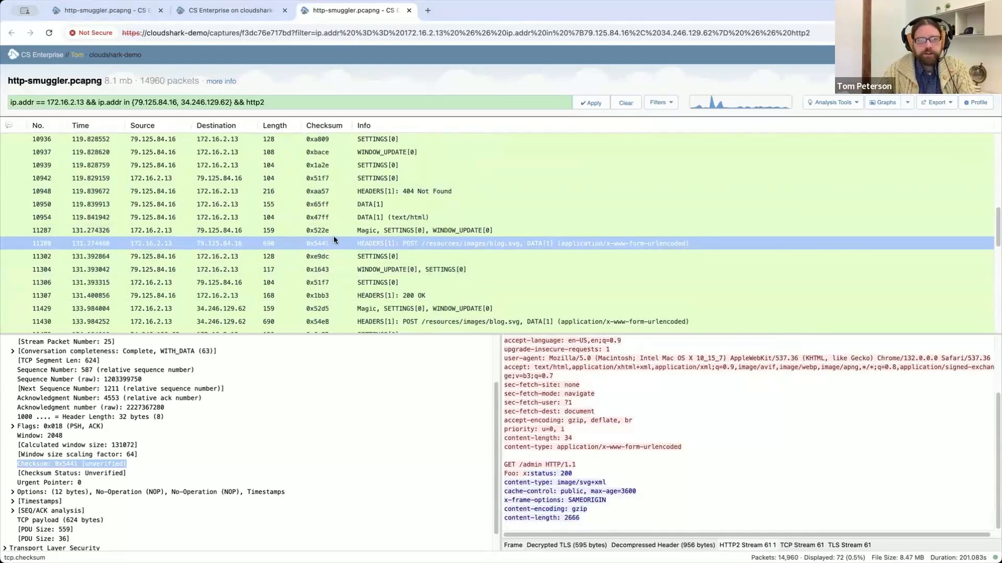
scroll(333, 236, up, 3)
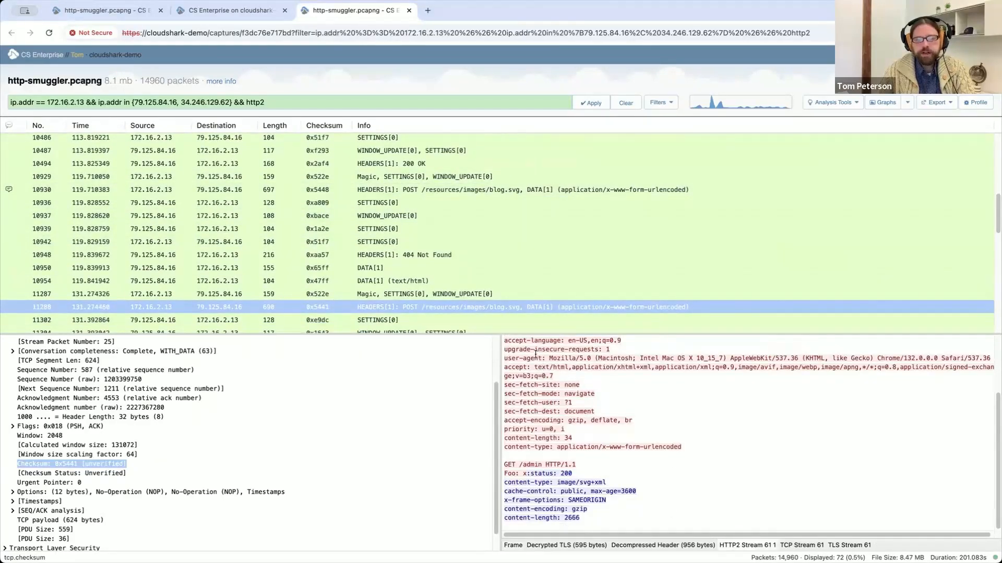
scroll(652, 386, up, 3)
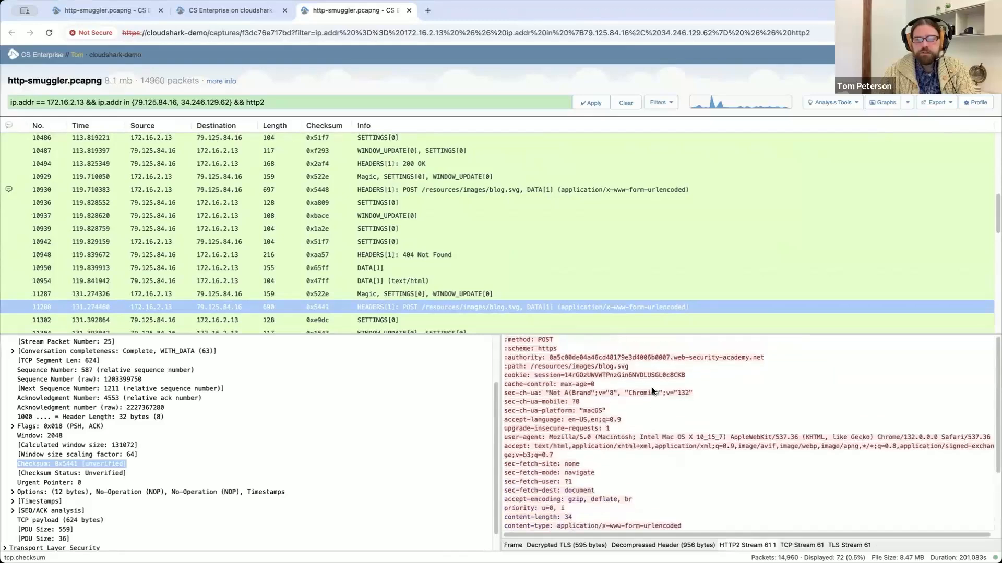
scroll(581, 384, down, 3)
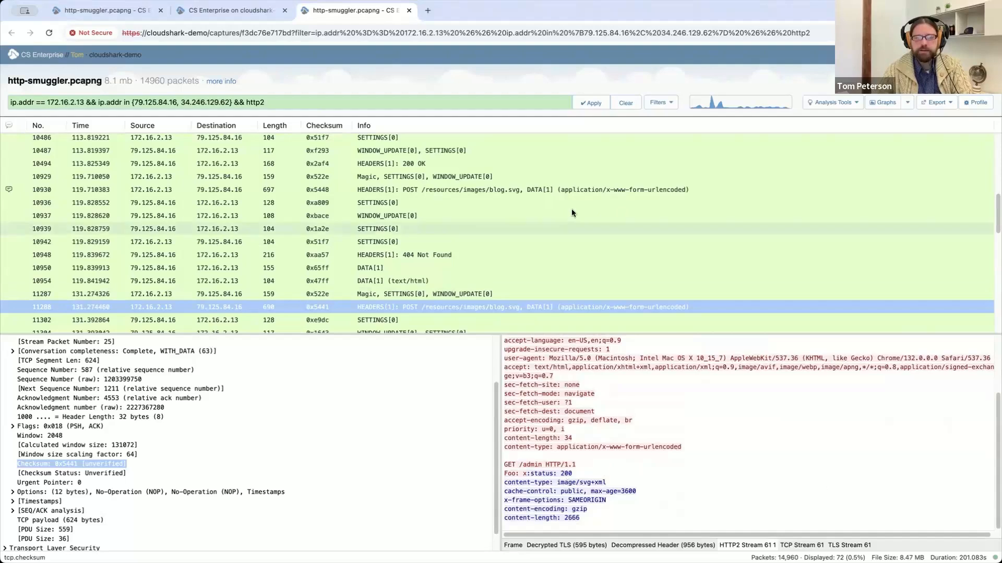
Step: Examine the HTTP2 stream of the POST request in packet 11430, including the embedded request and the HTML response
scroll(457, 217, down, 3)
scroll(569, 222, down, 4)
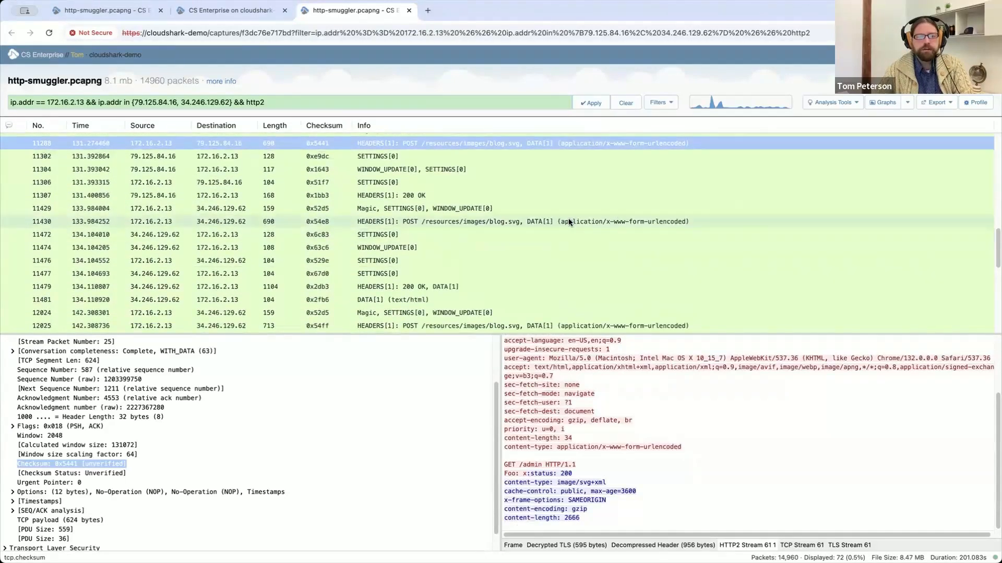
click(568, 221)
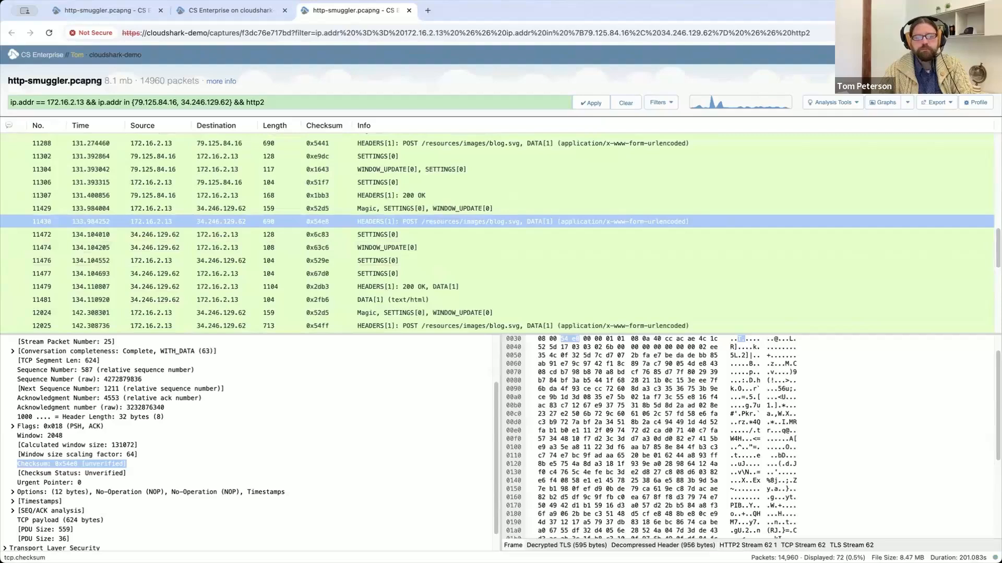
click(663, 545)
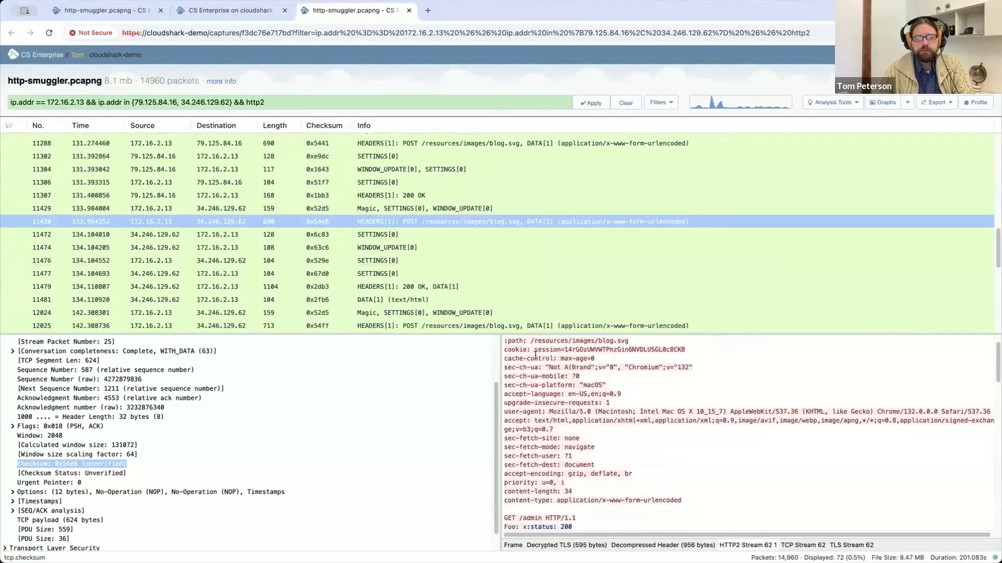
scroll(538, 357, down, 4)
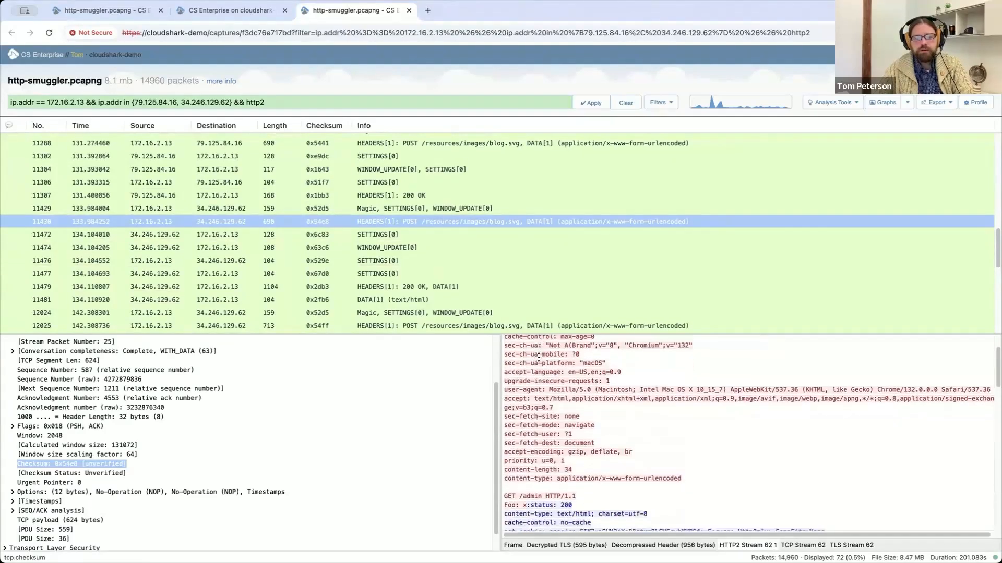
scroll(538, 357, up, 5)
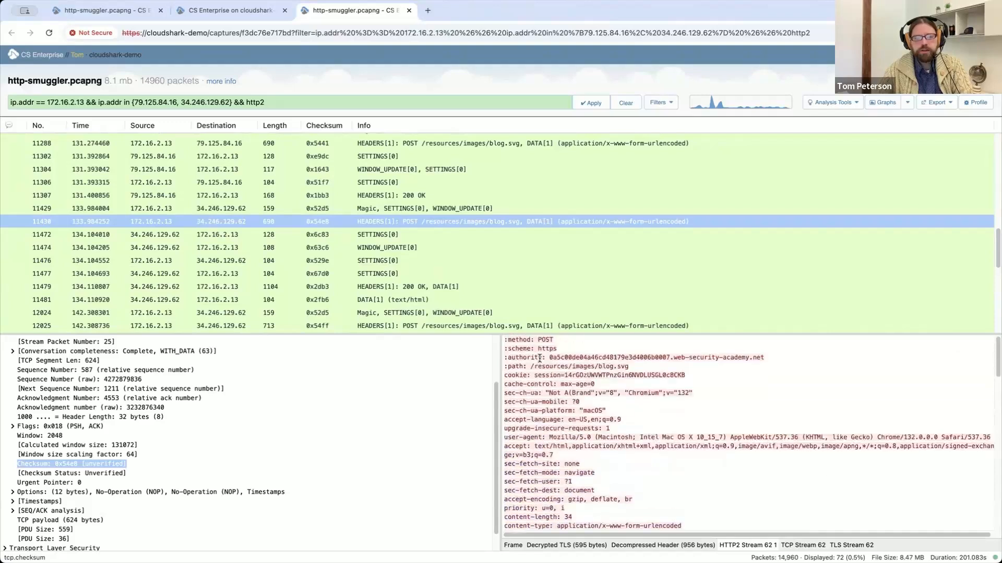
scroll(455, 231, up, 2)
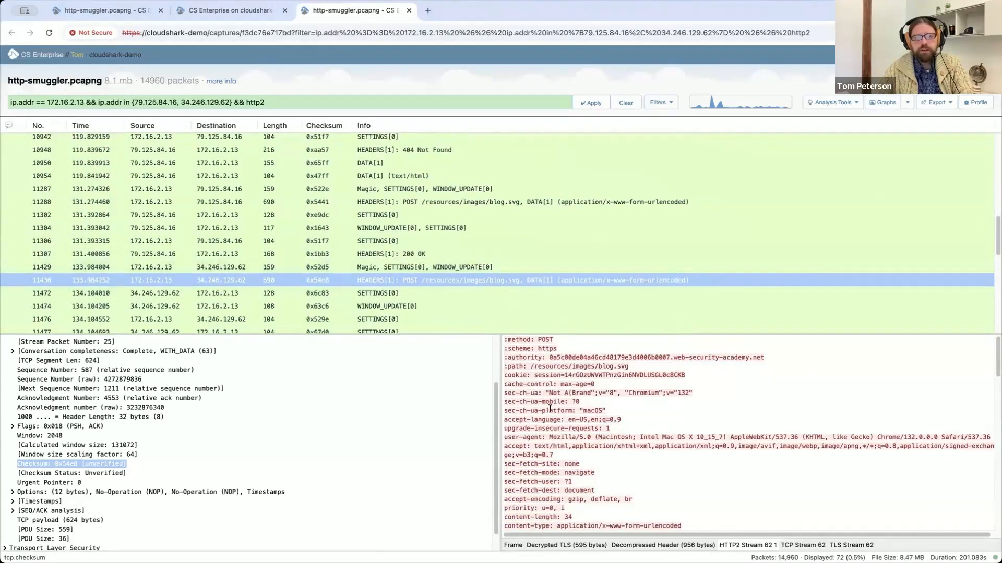
scroll(678, 428, down, 8)
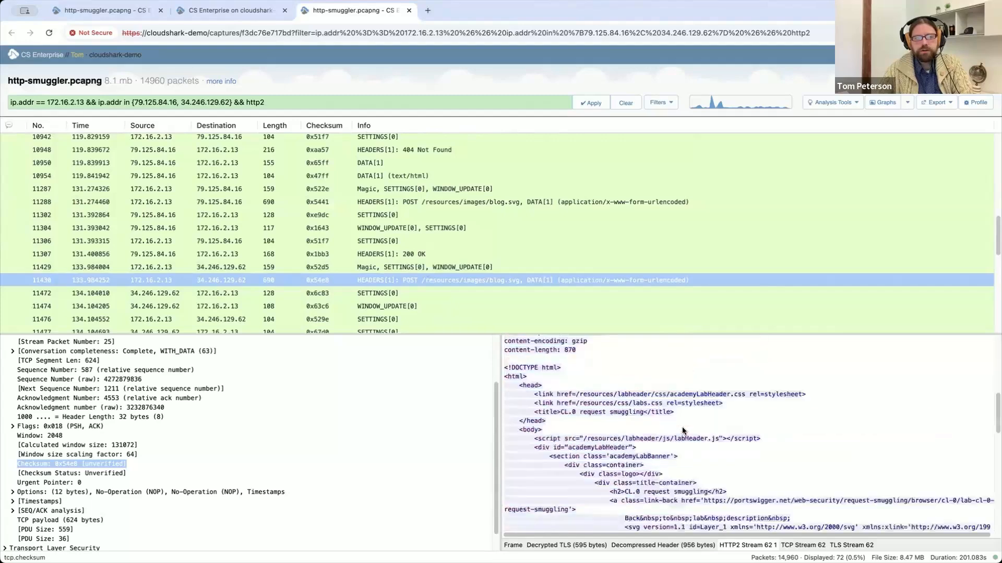
scroll(680, 427, up, 5)
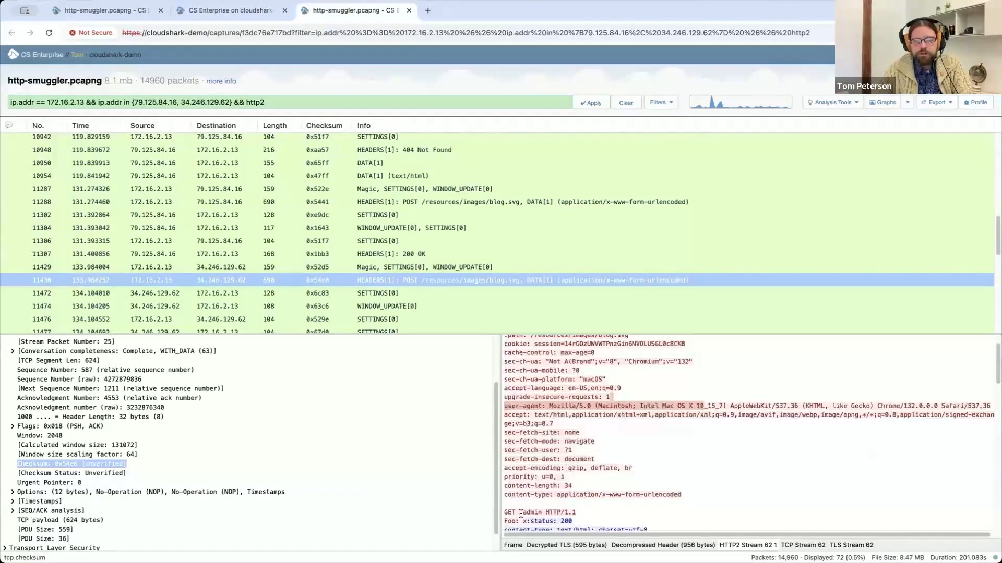
scroll(746, 478, down, 4)
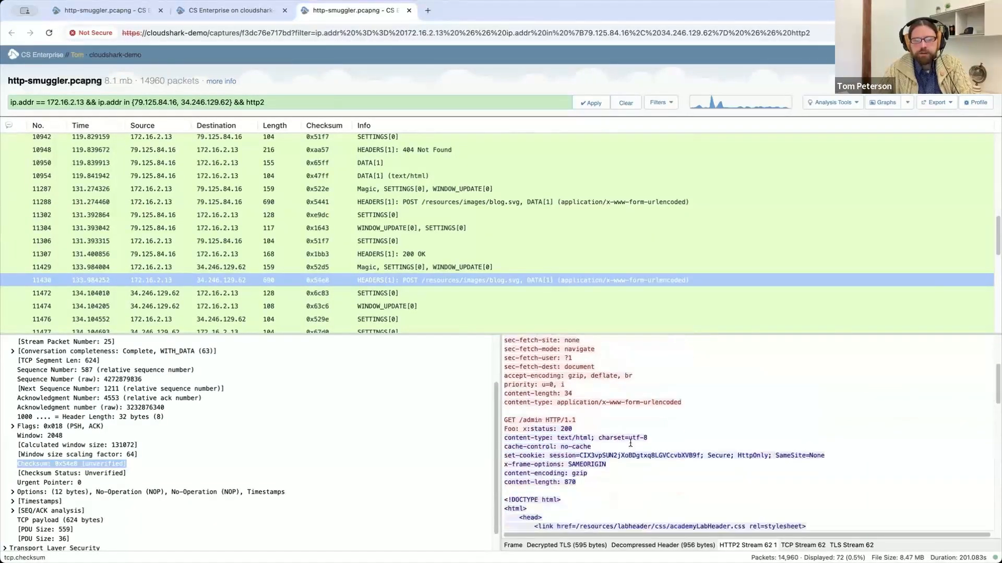
scroll(696, 375, down, 10)
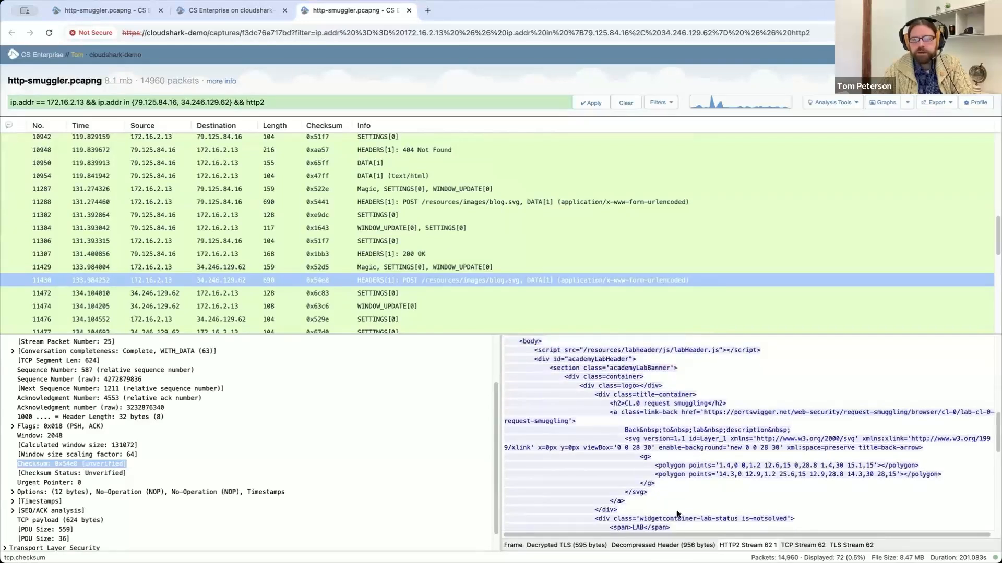
Step: Widen the stream pane and read the HTML response in packet 11481's HTTP2 stream through to its end
drag(494, 431, 417, 409)
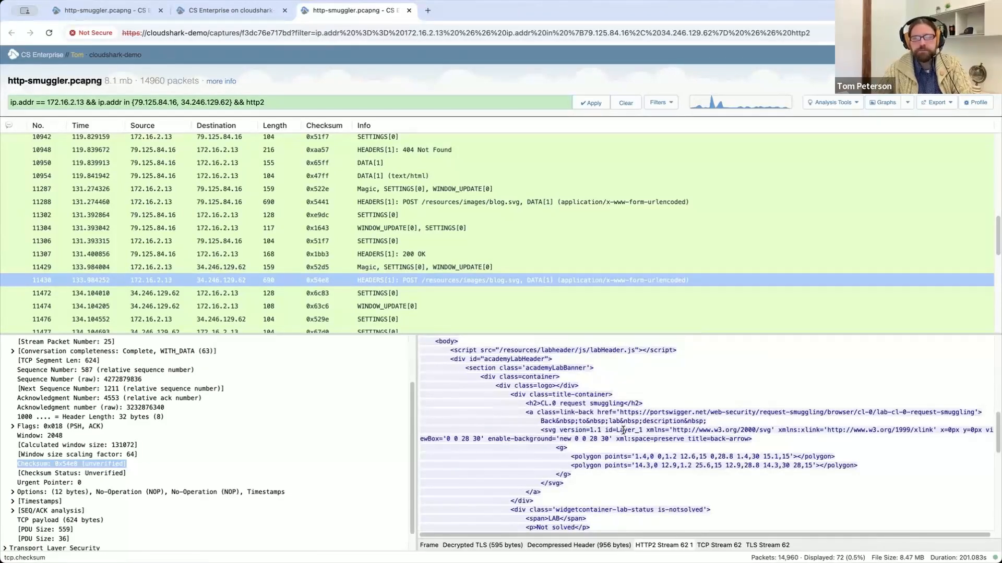
drag(590, 350, 627, 350)
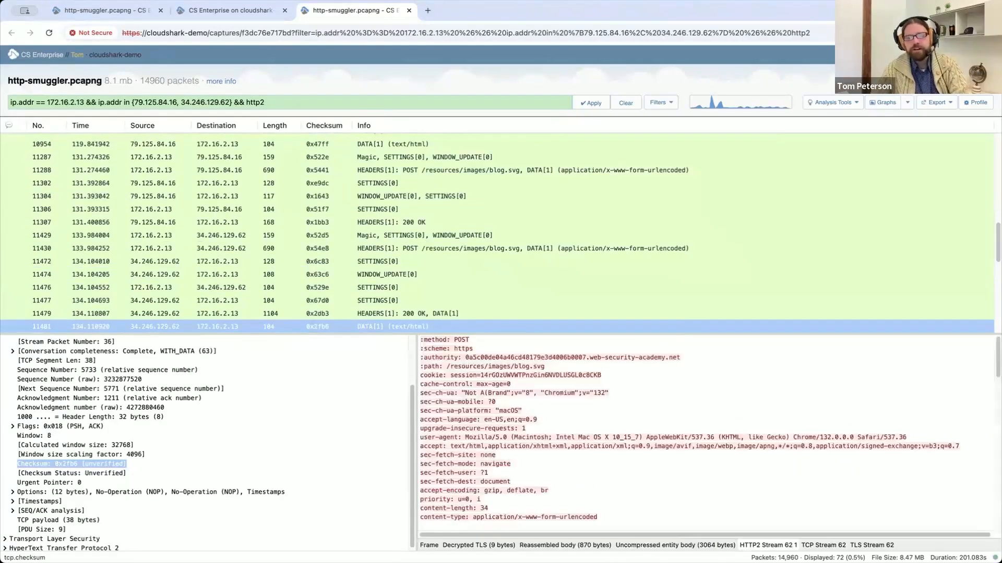
scroll(632, 433, down, 5)
scroll(634, 417, down, 4)
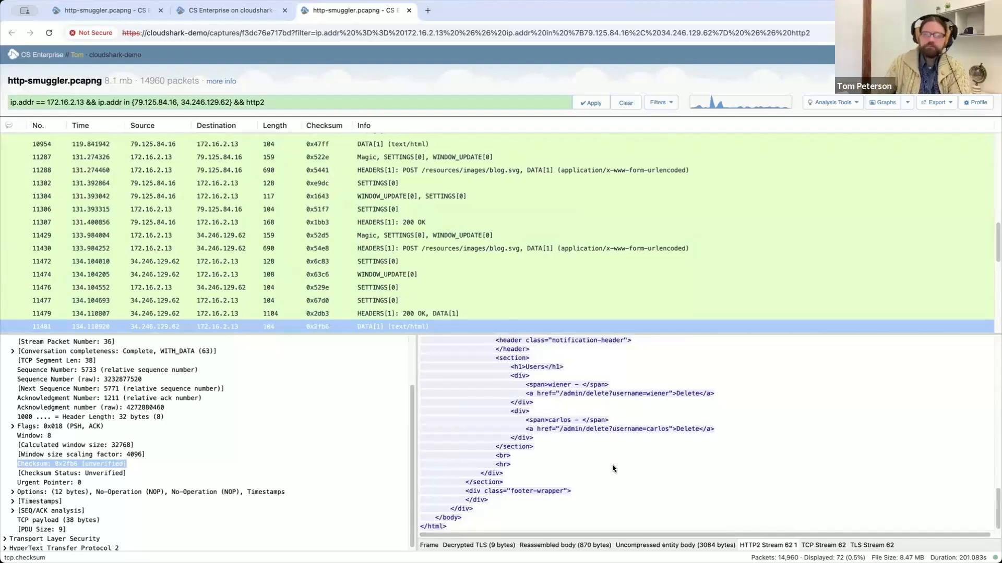
Step: Open the HTTP2 stream of the POST request in packet 12025 and inspect the request embedded in its body
scroll(440, 224, down, 3)
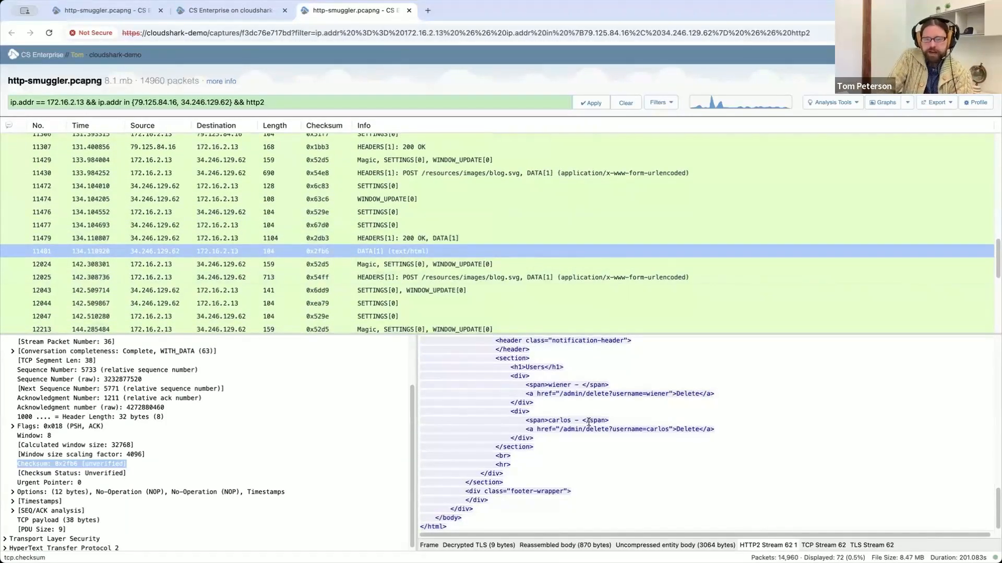
scroll(505, 267, down, 2)
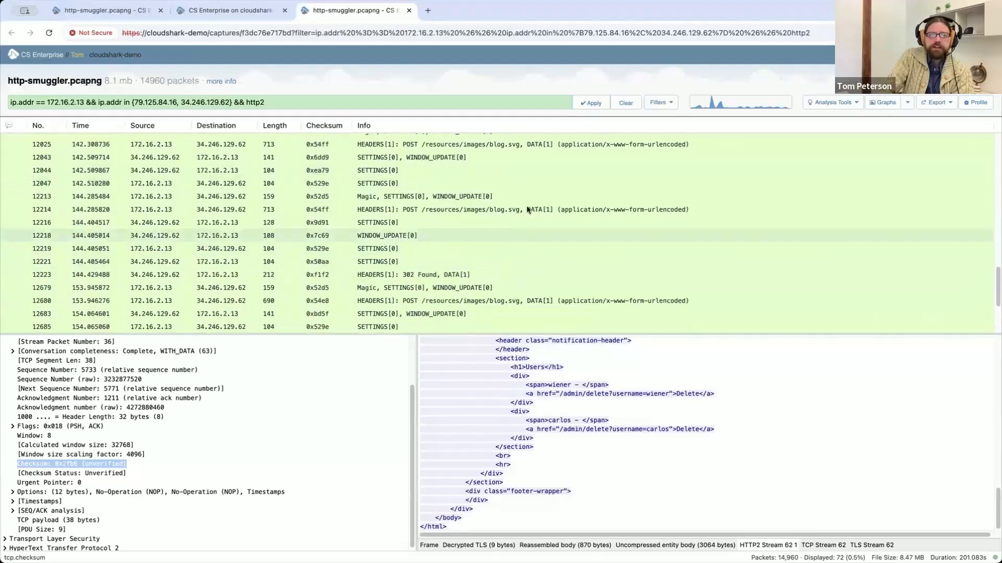
click(558, 237)
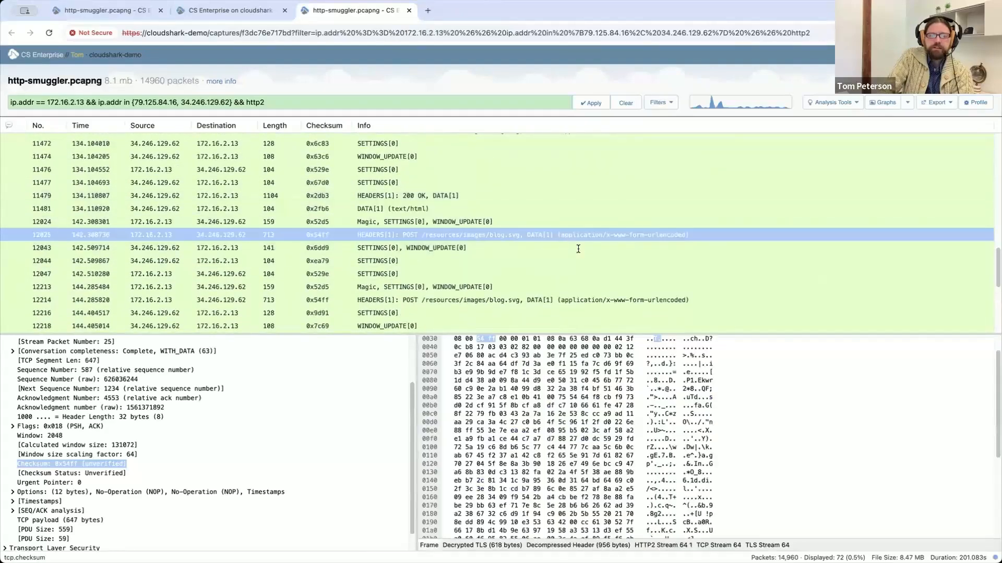
click(664, 545)
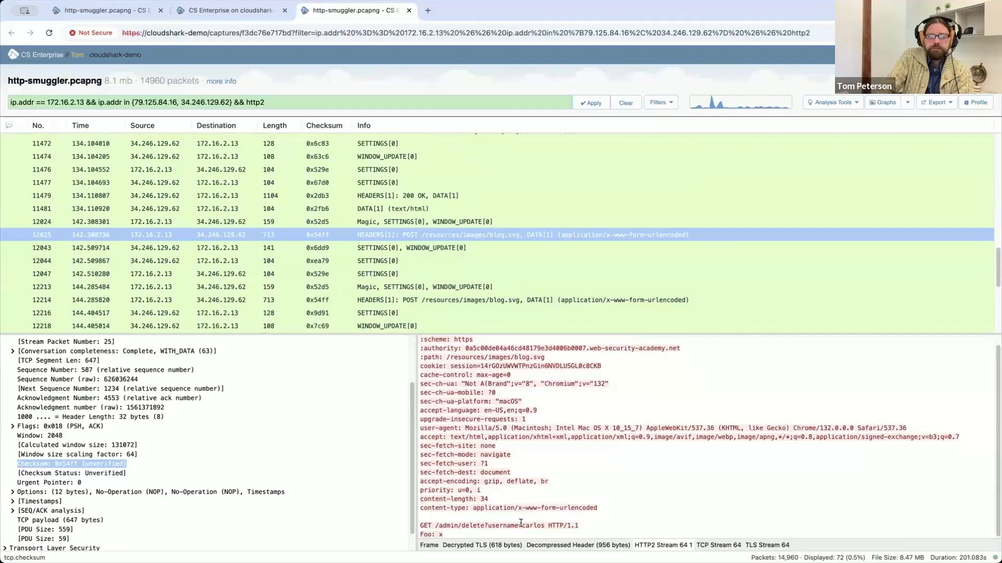
Step: Inspect the HTTP2 stream of the repeated POST request in packet 12214, including its response headers
click(576, 301)
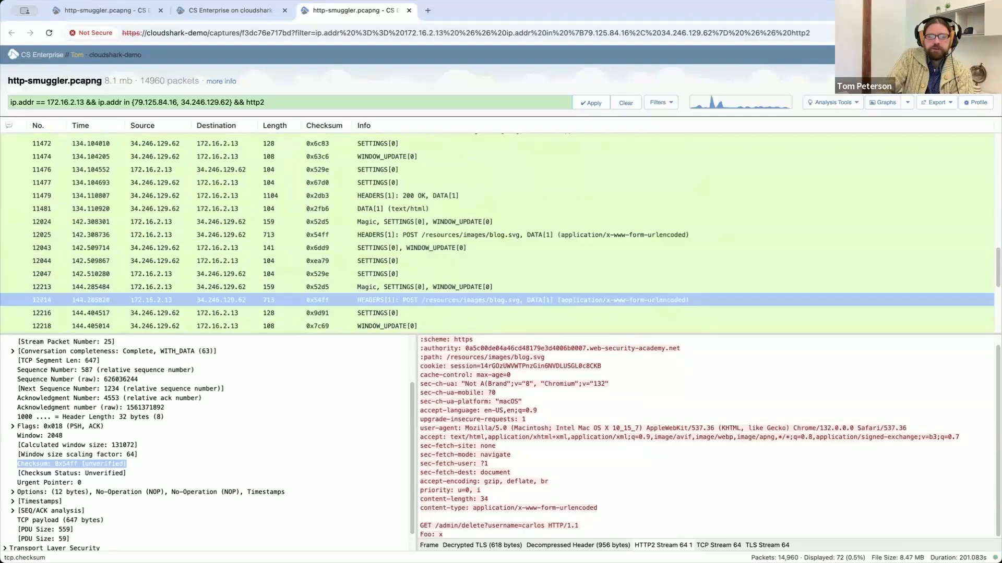
click(690, 547)
scroll(636, 458, down, 3)
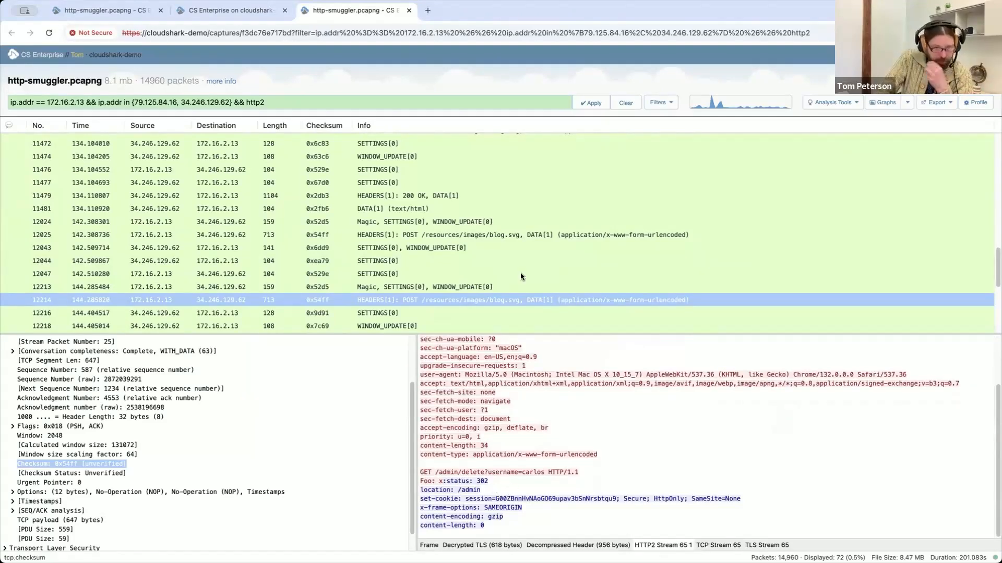
scroll(432, 272, down, 5)
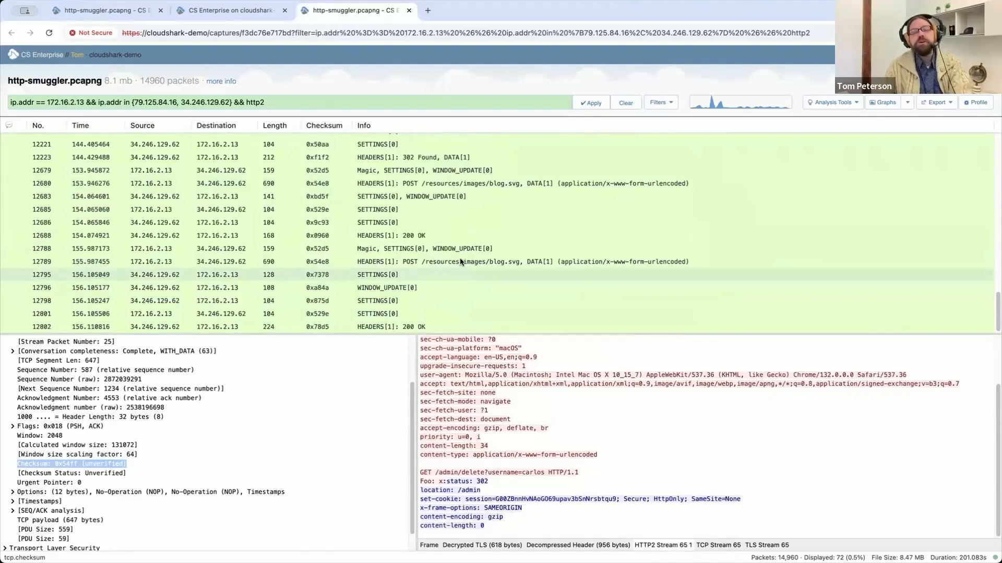